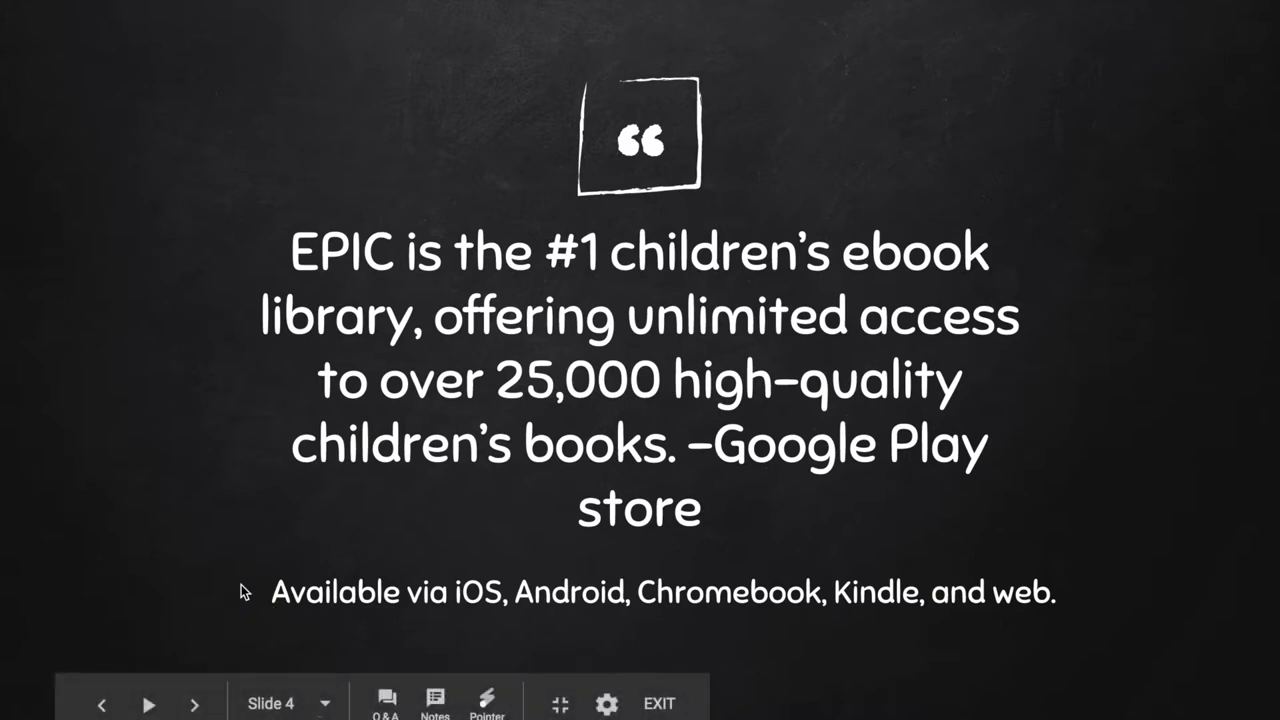
# - Leave the slideshow, switch to the Epic! website and show its Browse page
pyautogui.press('Escape')
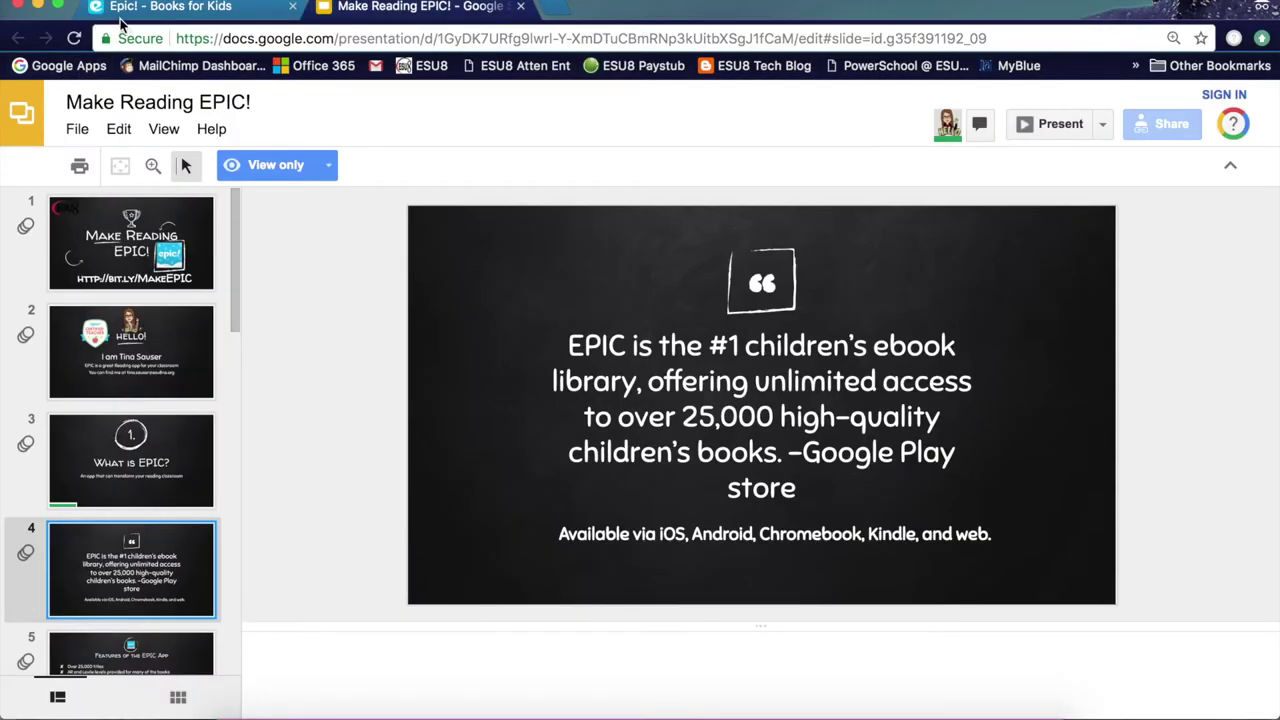
pyautogui.click(133, 8)
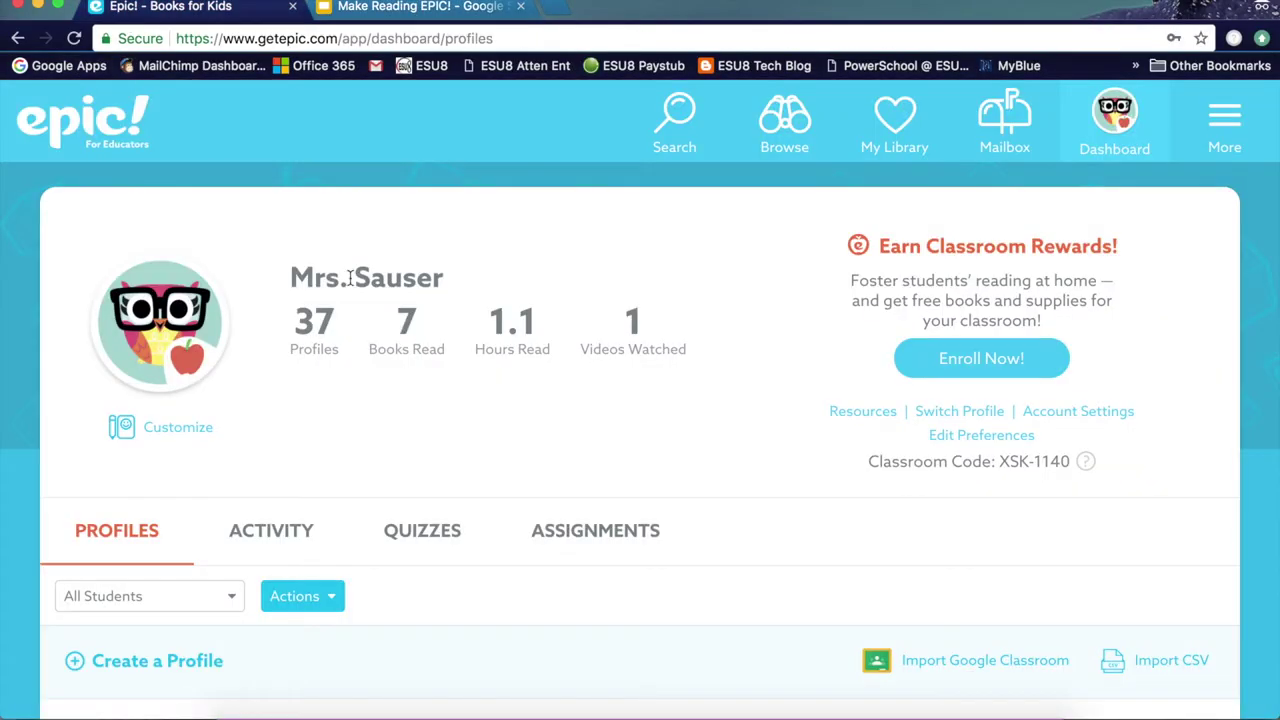
pyautogui.click(766, 148)
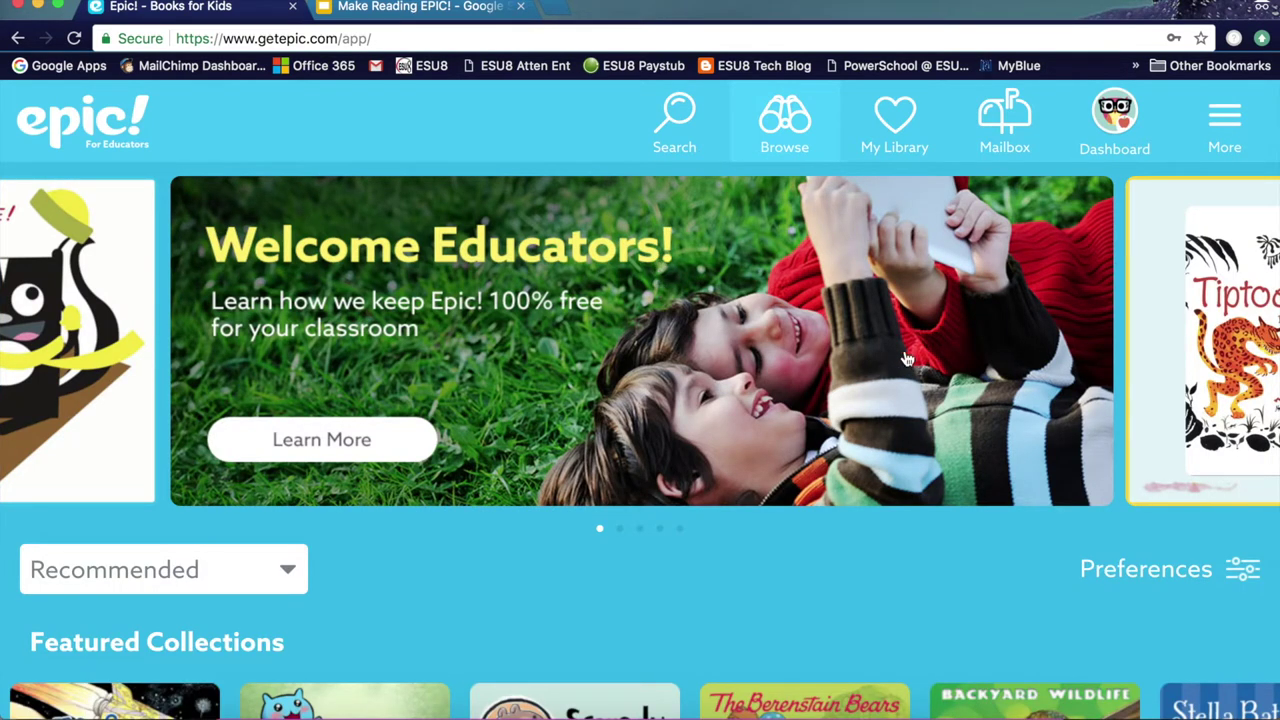
# - Look through the Browse page's featured banners, Featured Collections, Recommended For You, Learning Videos and Community Collections
pyautogui.scroll(-2, 763, 365)
pyautogui.scroll(2, 763, 365)
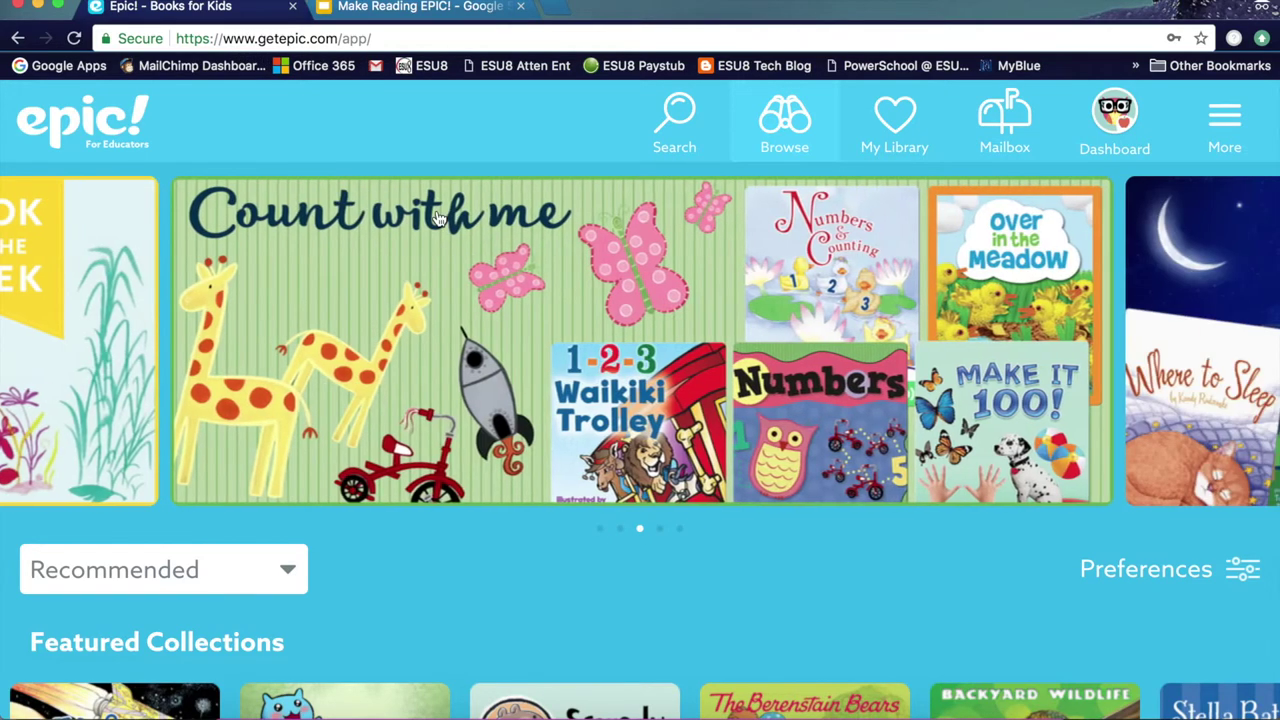
pyautogui.scroll(-2, 437, 218)
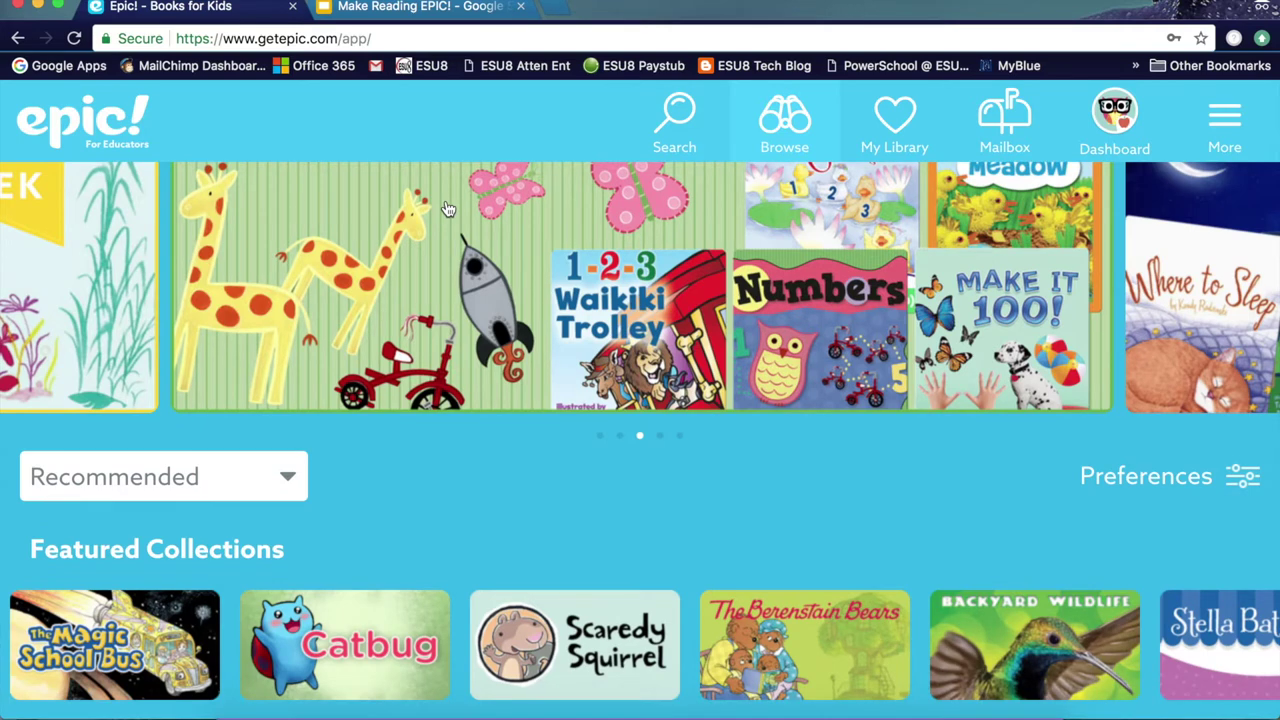
pyautogui.scroll(-4, 413, 463)
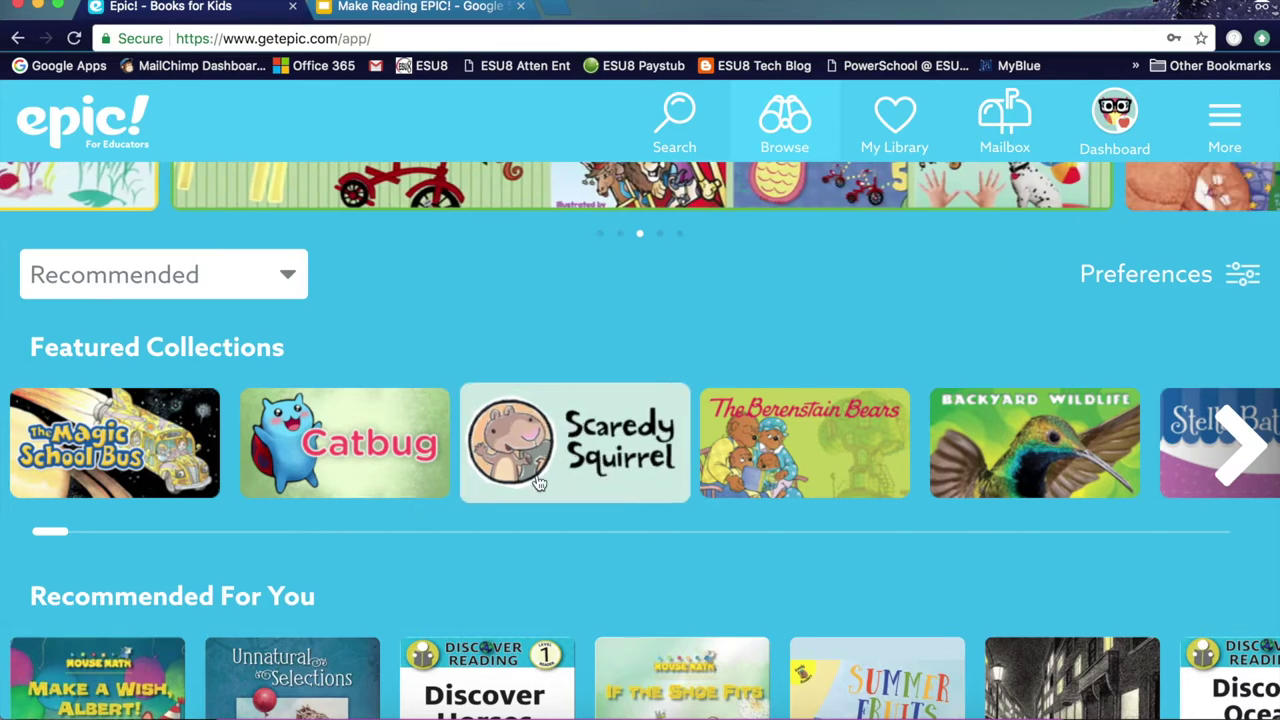
pyautogui.scroll(-2, 538, 478)
pyautogui.scroll(8, 538, 483)
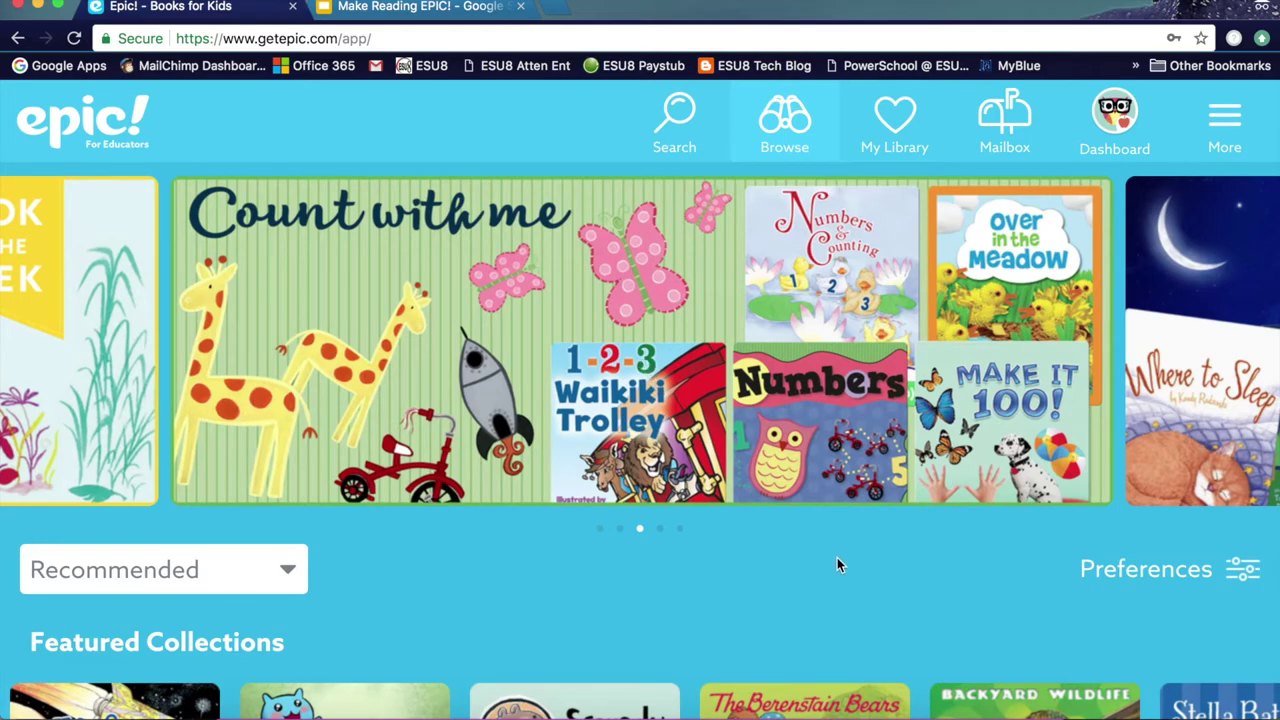
pyautogui.scroll(-12, 837, 565)
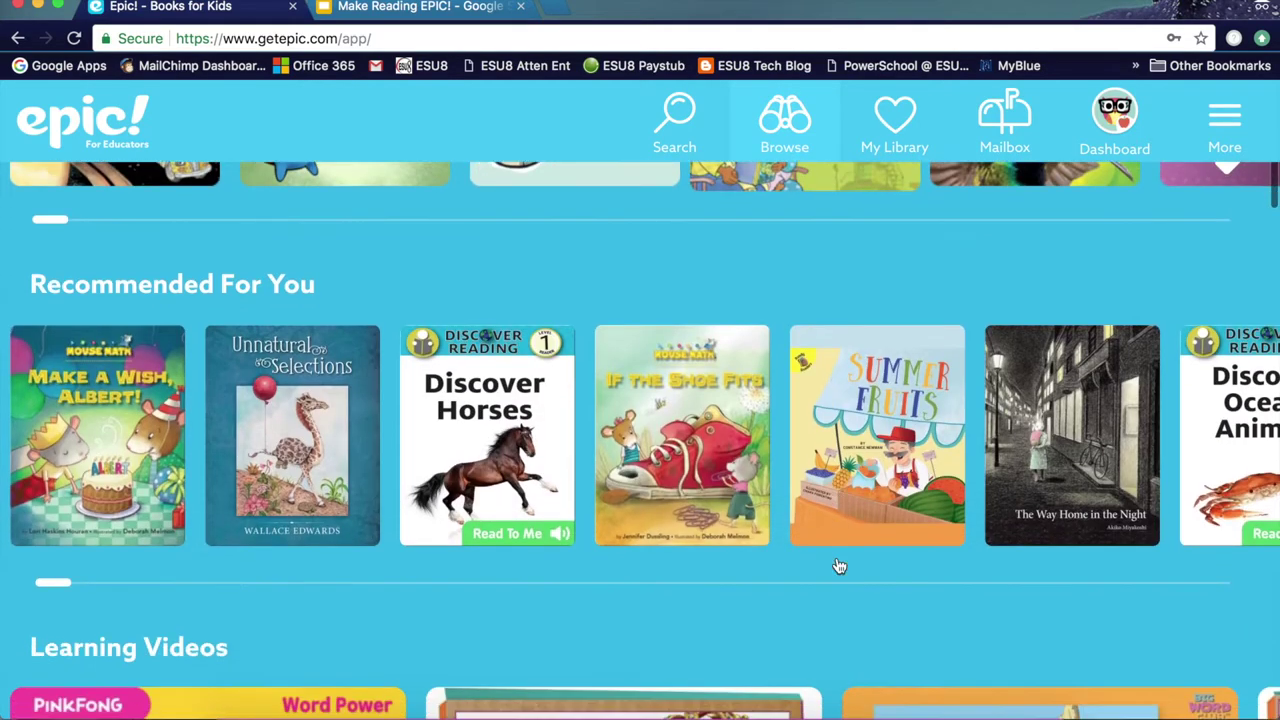
pyautogui.scroll(-10, 838, 566)
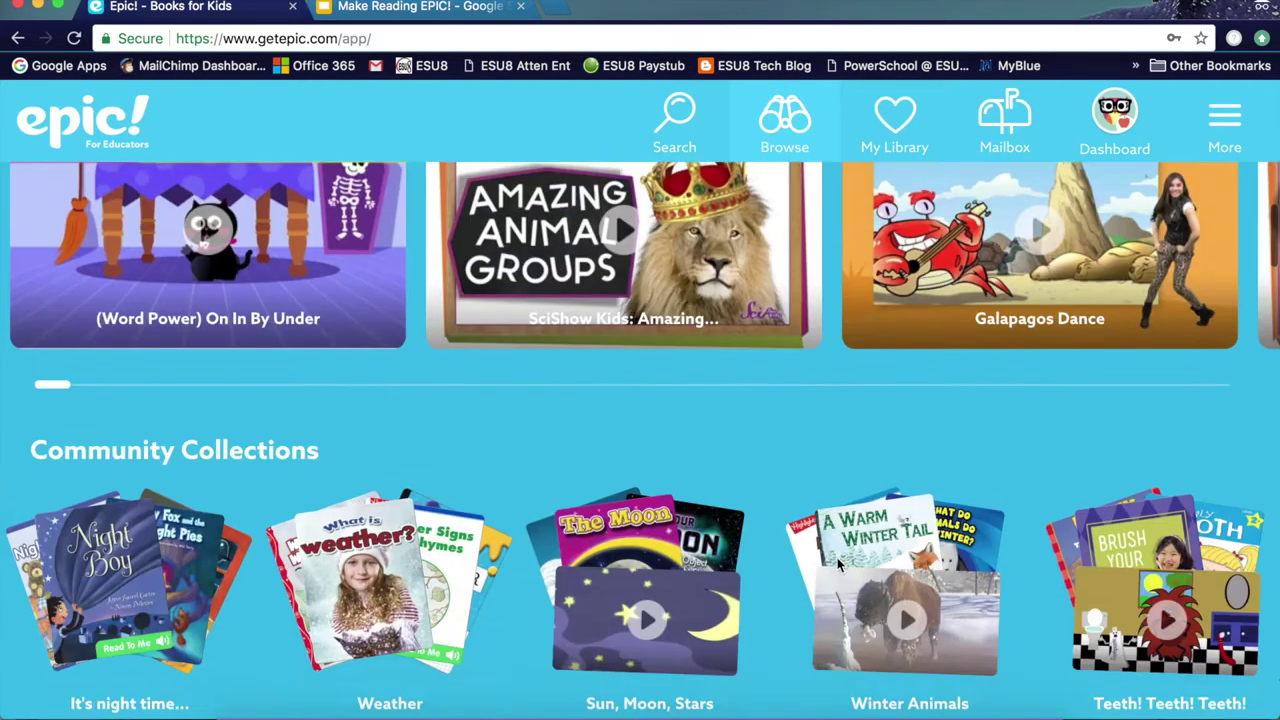
pyautogui.scroll(15, 838, 566)
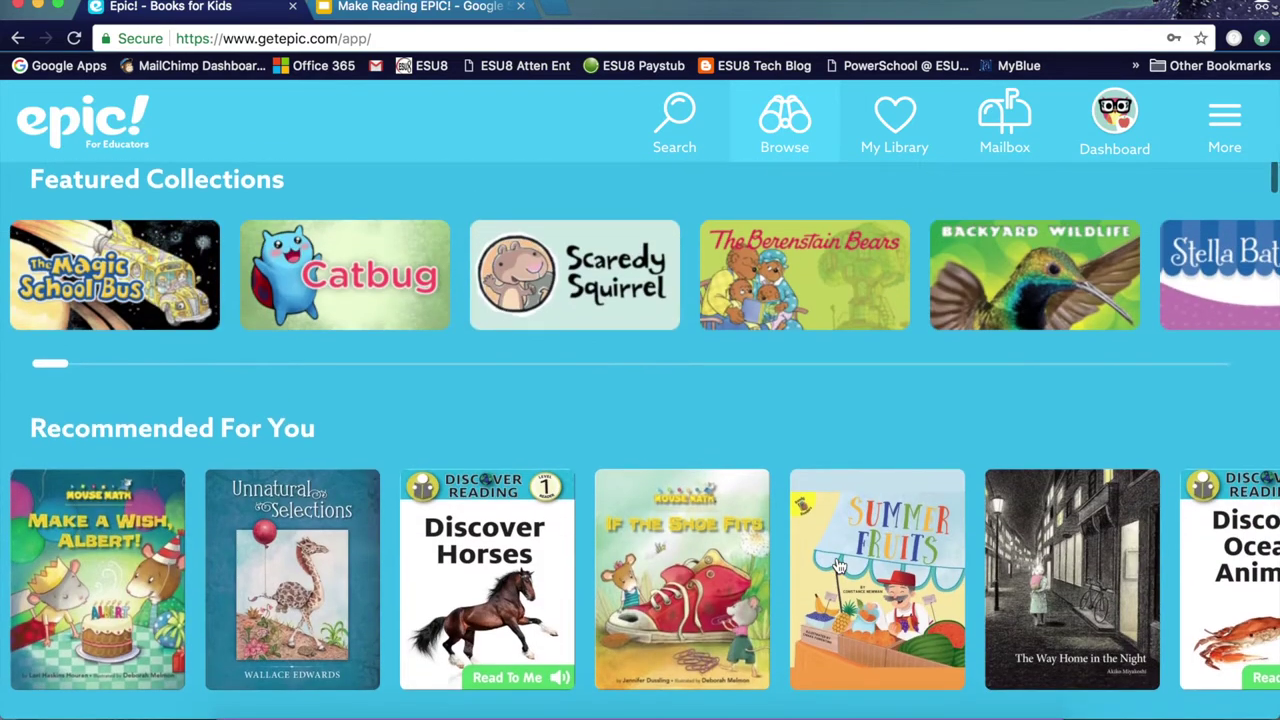
pyautogui.scroll(9, 838, 566)
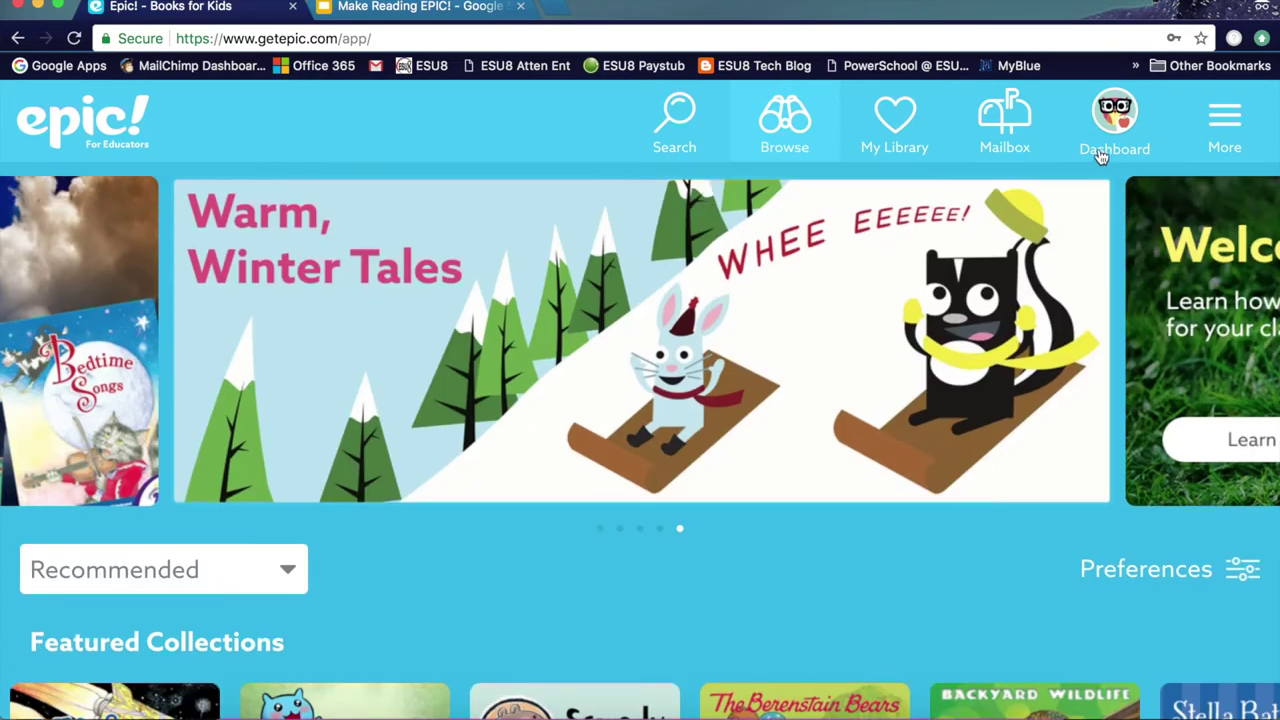
# - Go to the teacher dashboard and look through the student profiles and the available profile management options
pyautogui.click(1108, 122)
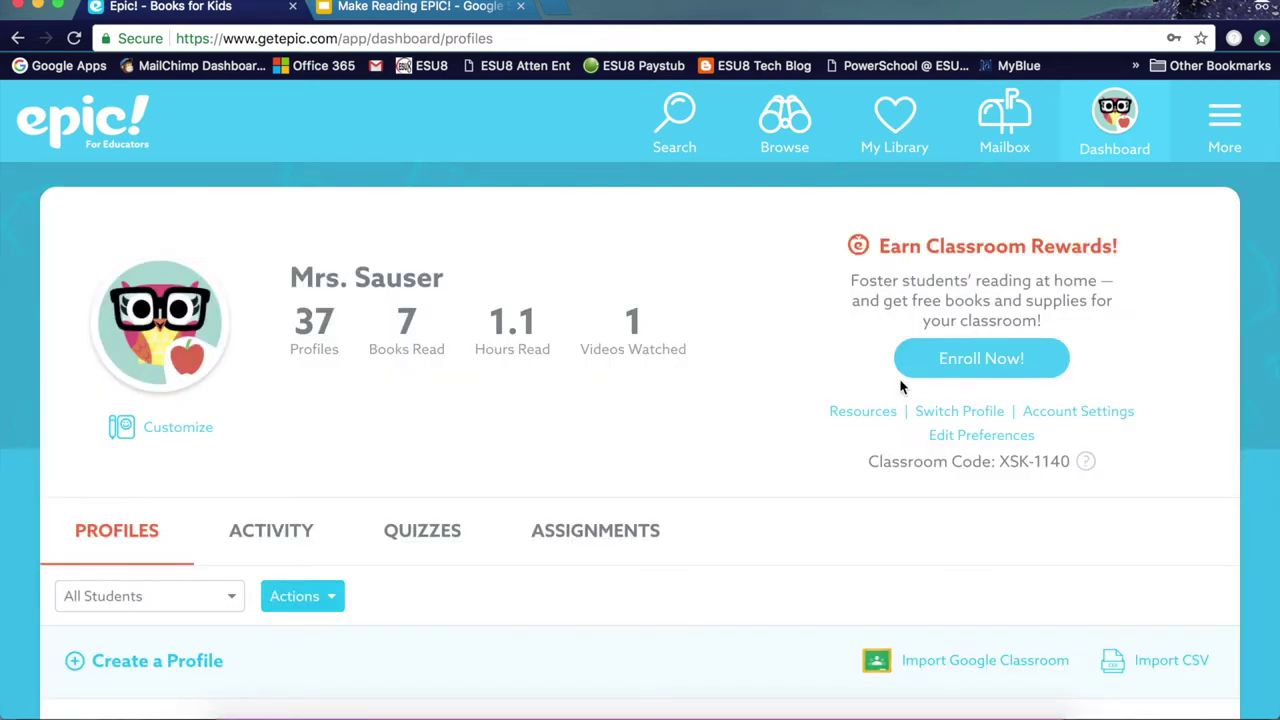
pyautogui.scroll(-5, 698, 437)
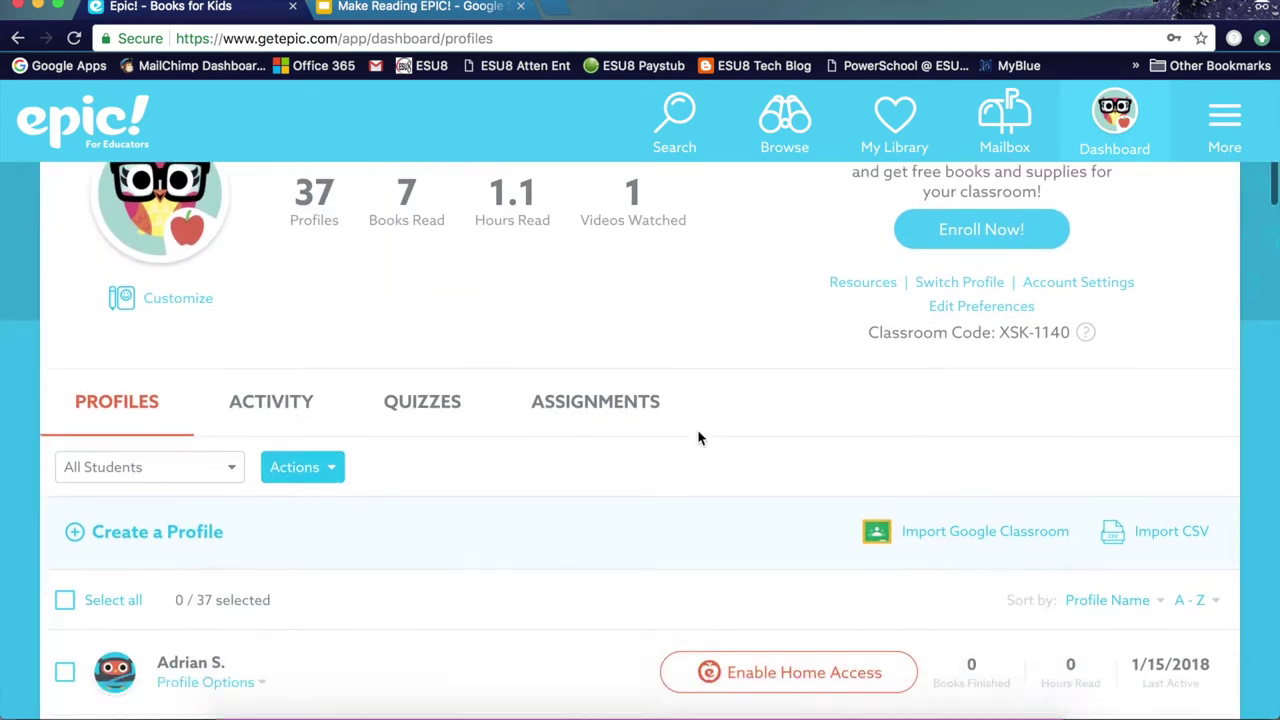
pyautogui.scroll(-8, 698, 437)
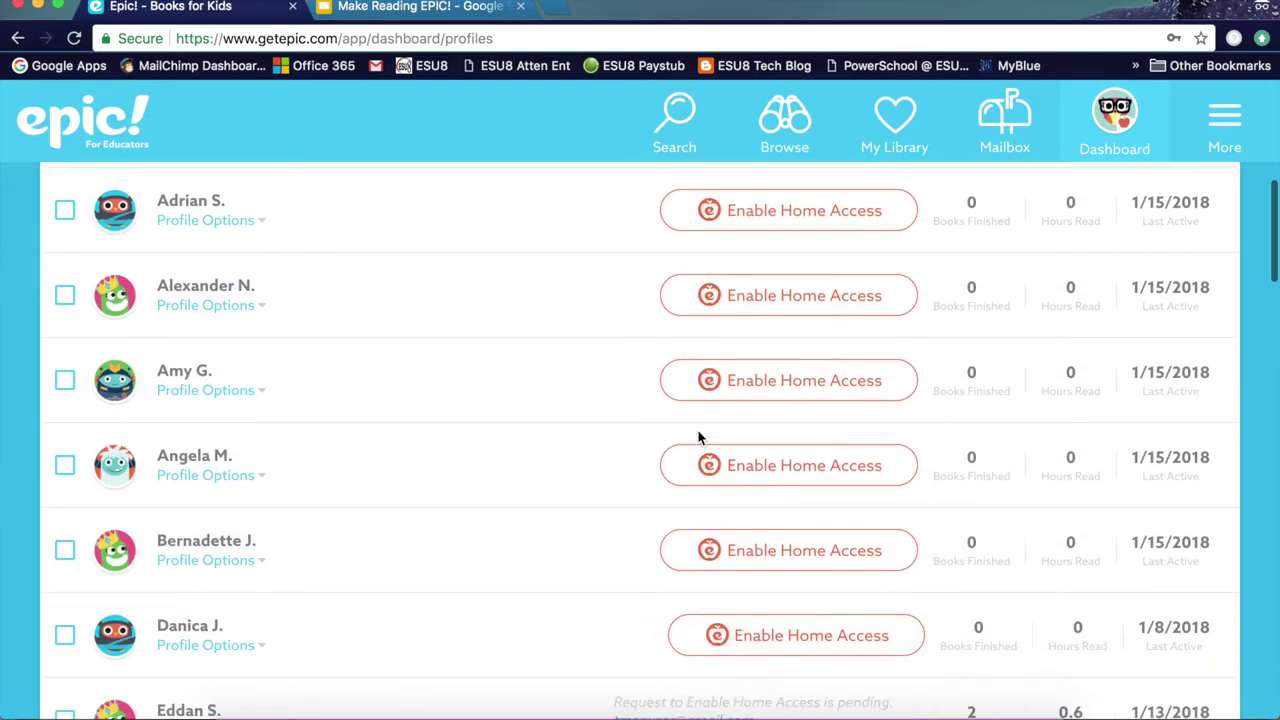
pyautogui.scroll(-6, 698, 437)
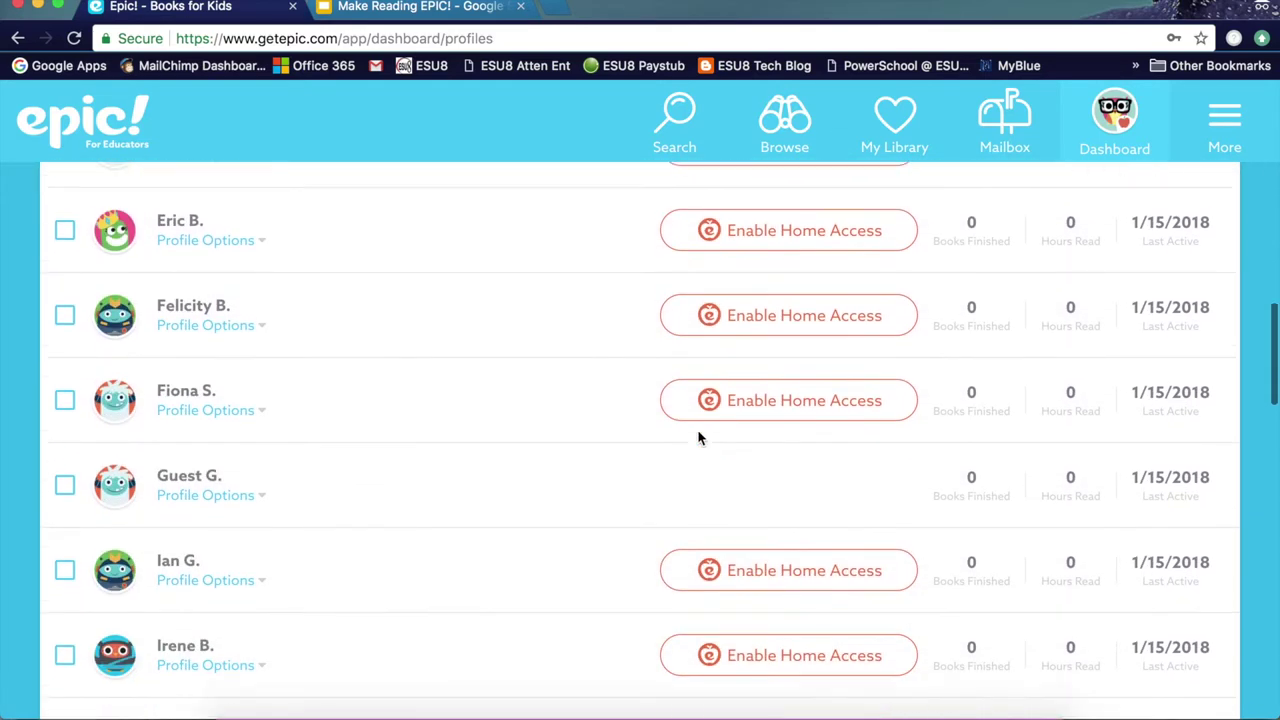
pyautogui.scroll(-5, 698, 437)
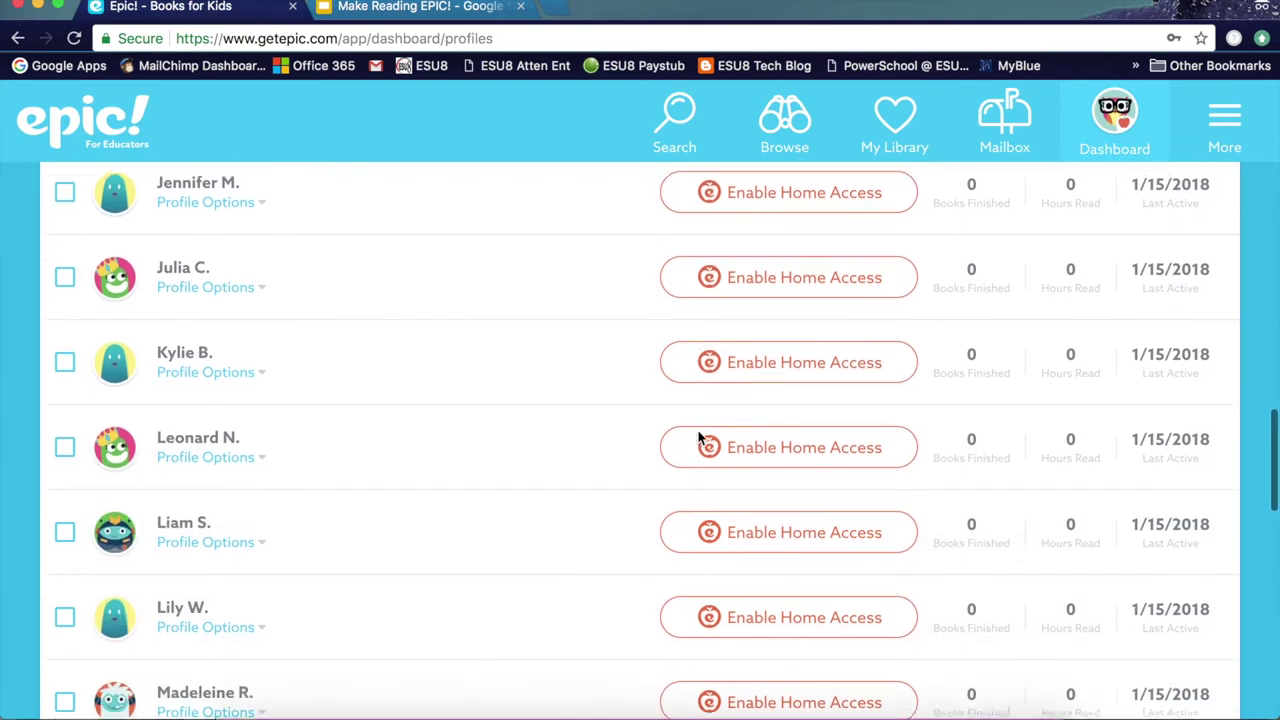
pyautogui.scroll(-5, 698, 437)
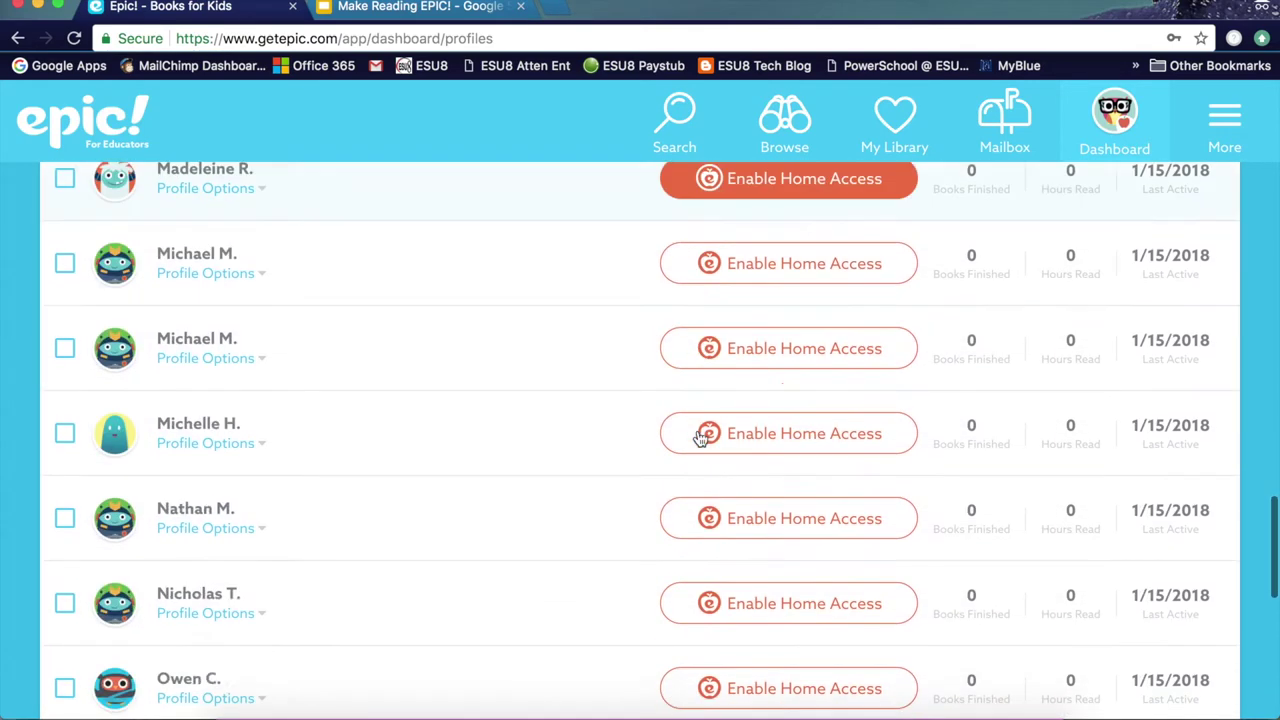
pyautogui.scroll(3, 698, 437)
pyautogui.scroll(20, 698, 435)
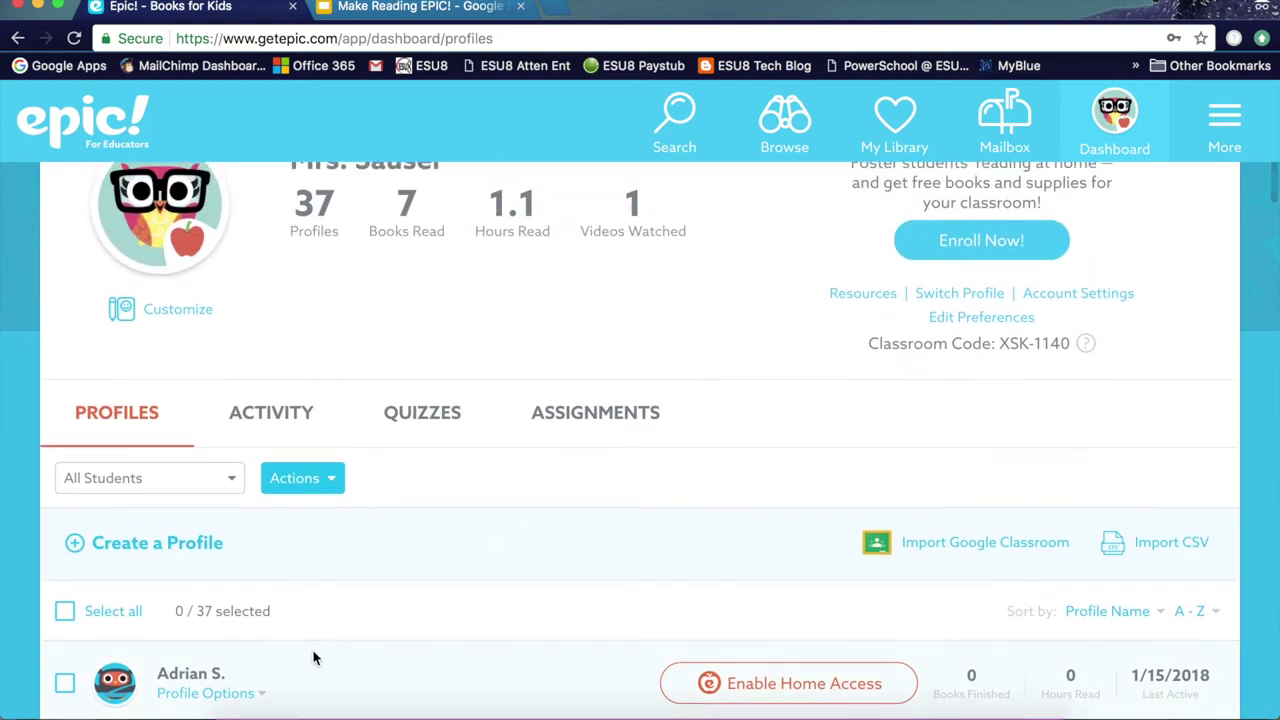
pyautogui.scroll(-1, 318, 636)
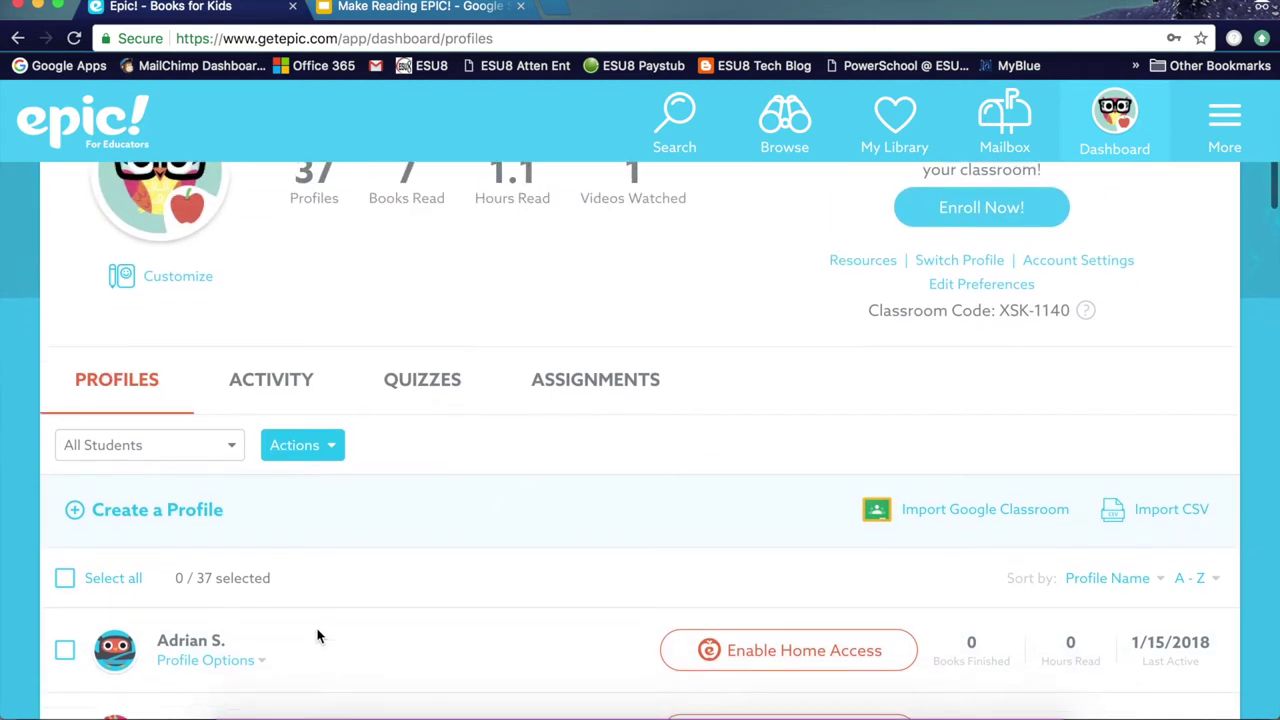
pyautogui.scroll(3, 318, 636)
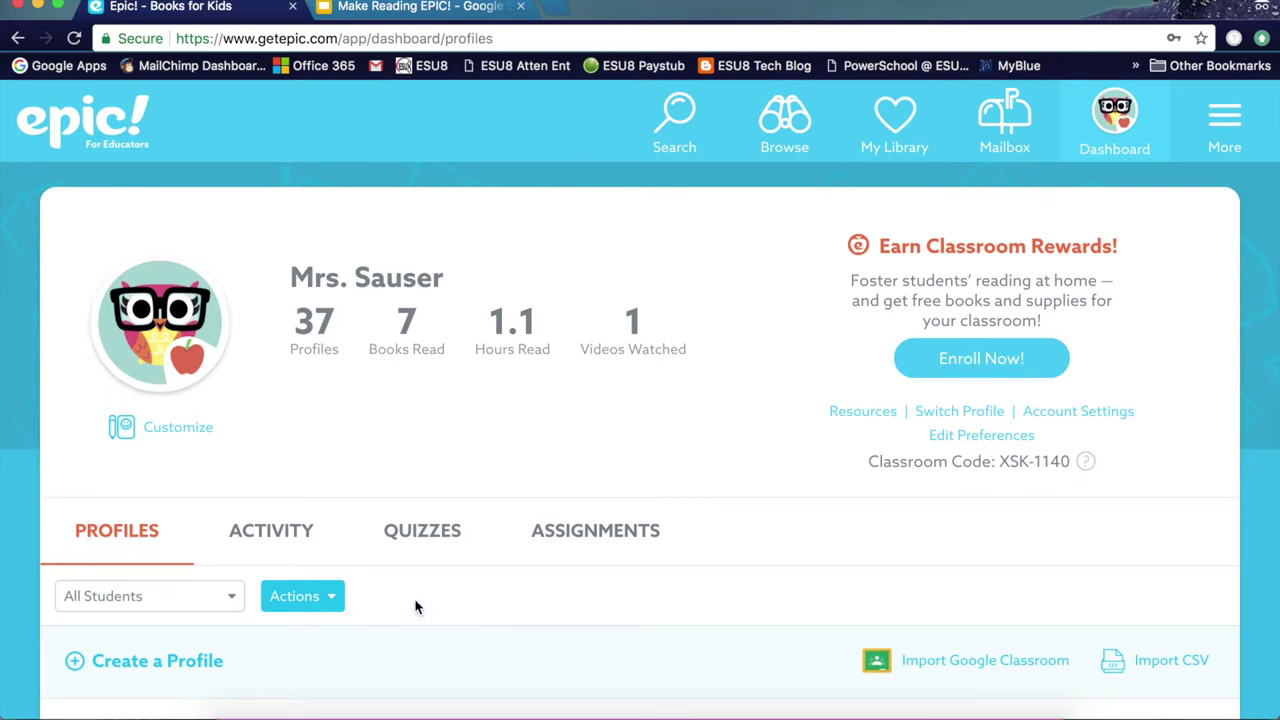
# - View the student groups available for filtering the profile list, and close the choices without picking one
pyautogui.scroll(-1, 456, 570)
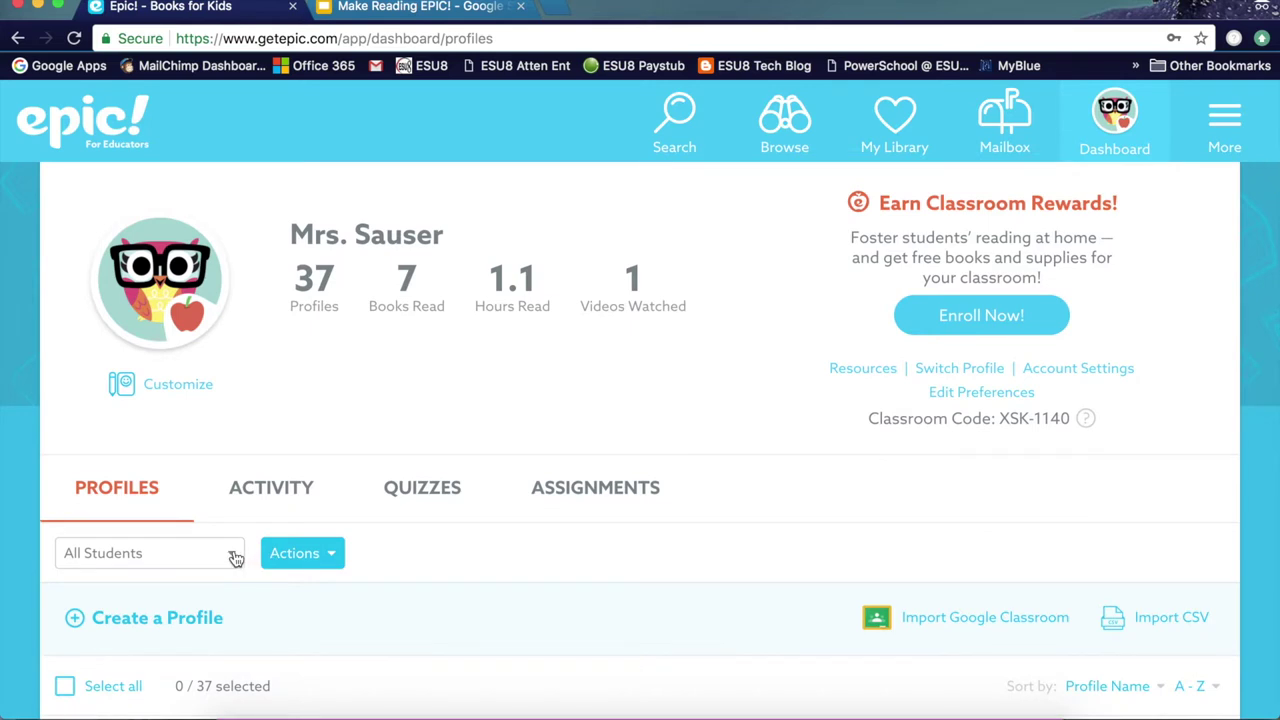
pyautogui.click(236, 557)
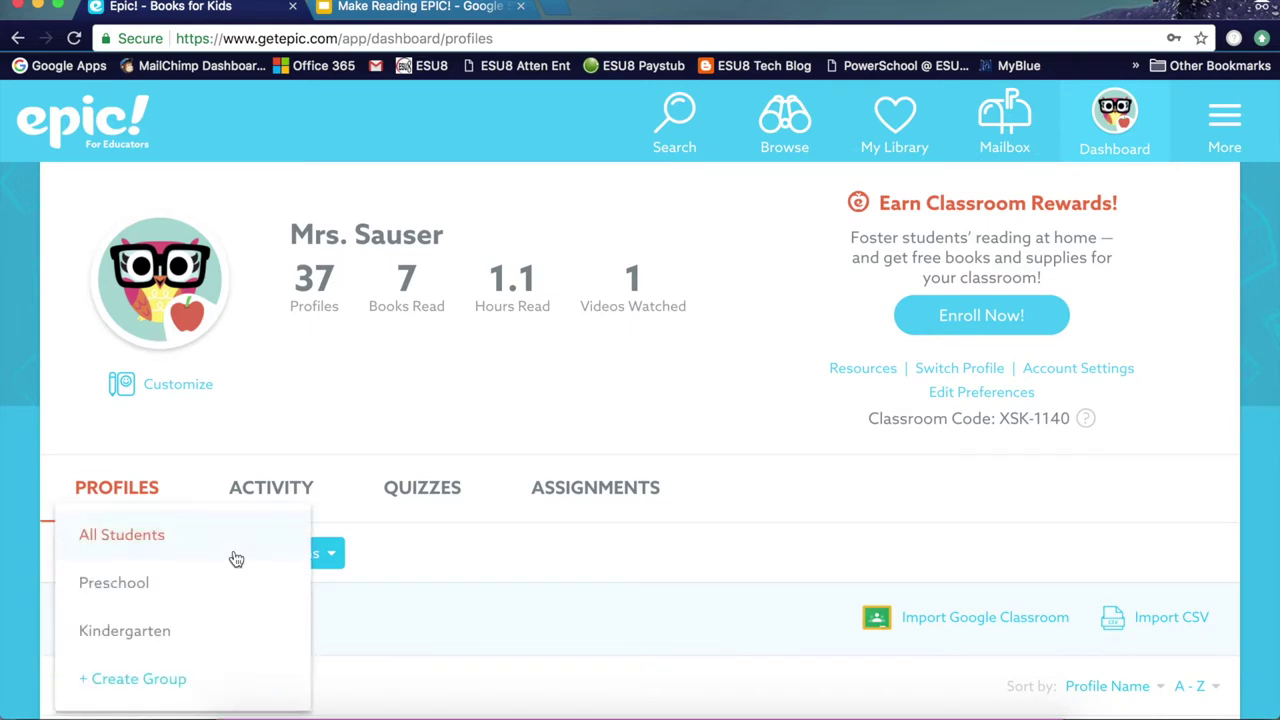
pyautogui.click(462, 549)
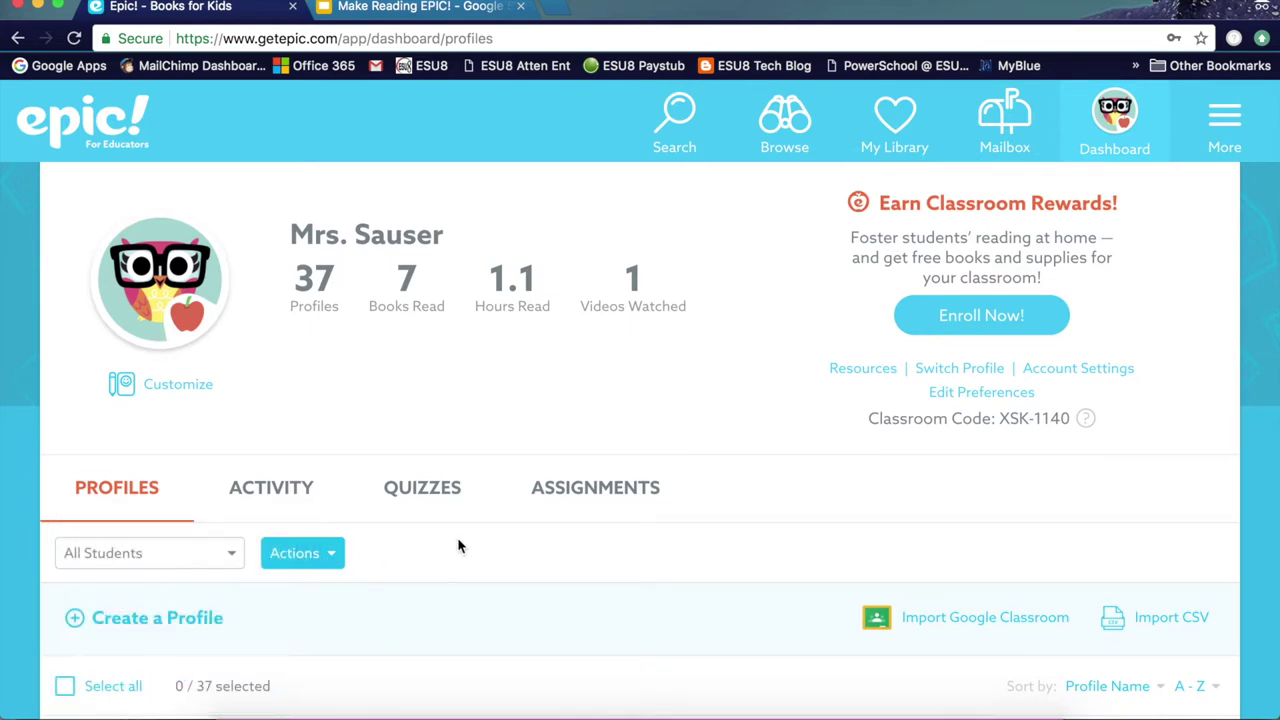
# - Show the Activity log for all students and examine the latest entries' reading time, pages flipped and completion progress
pyautogui.click(294, 503)
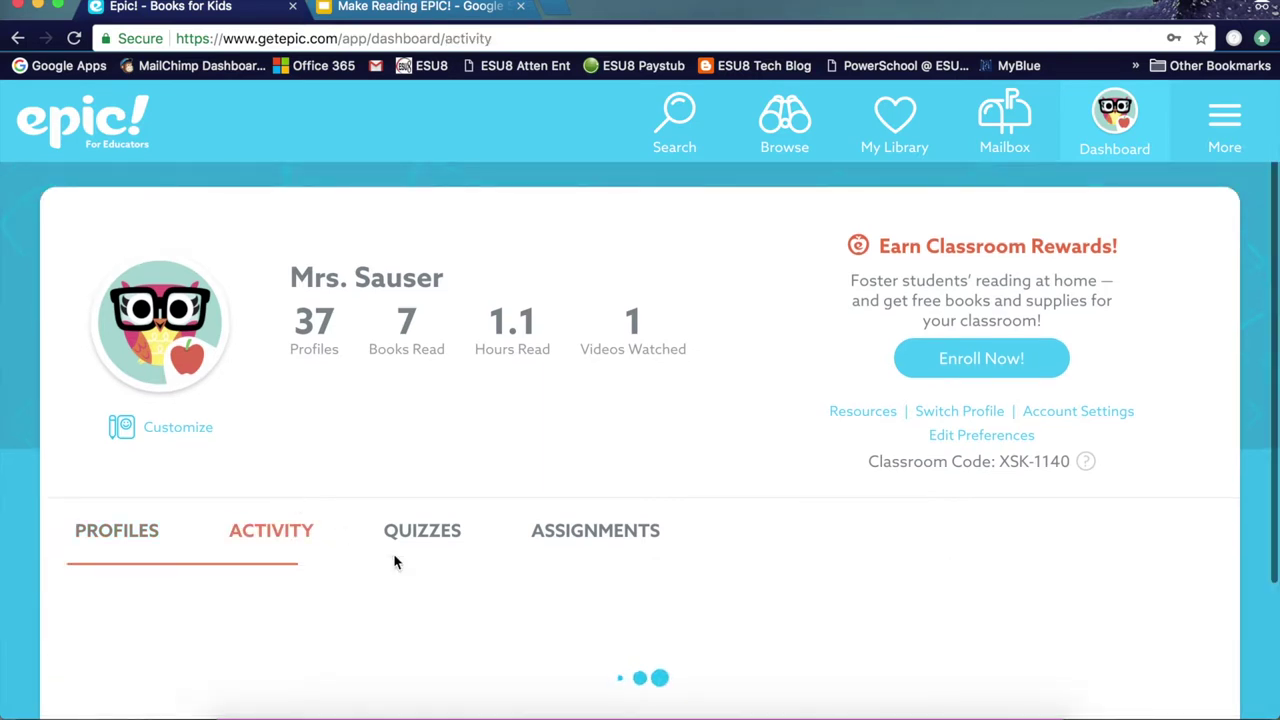
pyautogui.scroll(-4, 704, 392)
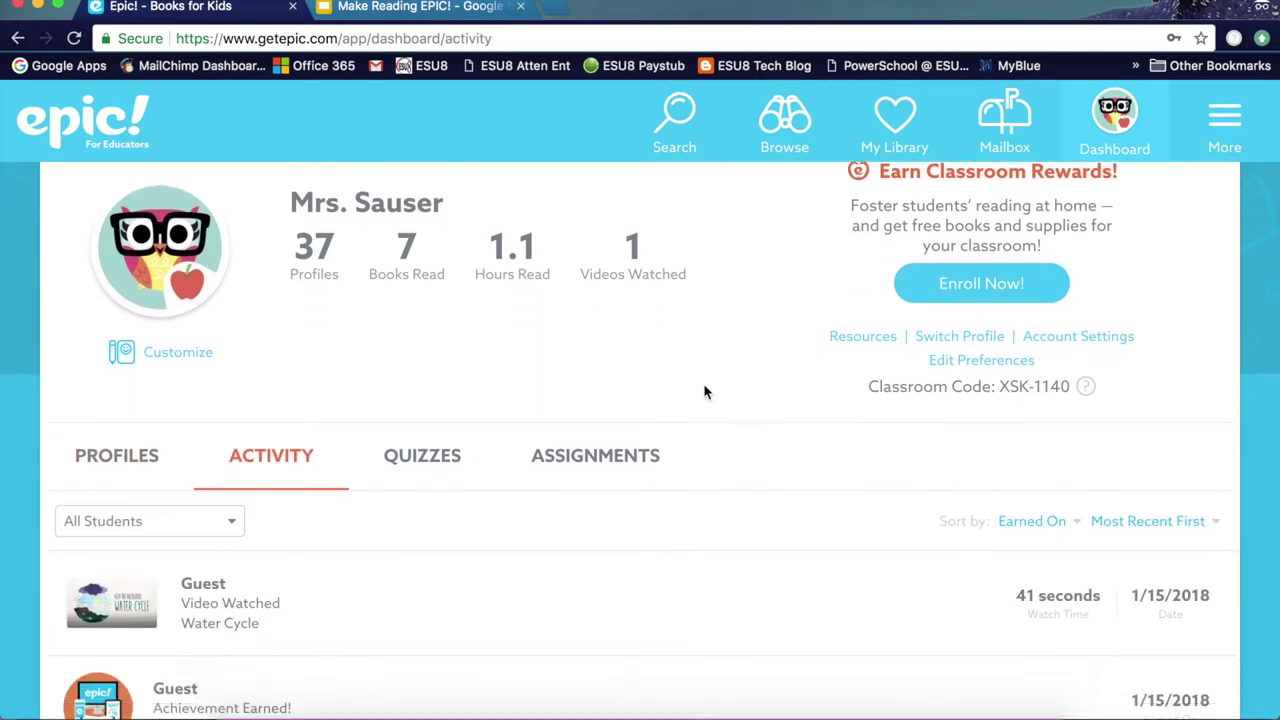
pyautogui.scroll(-2, 704, 392)
pyautogui.scroll(4, 704, 392)
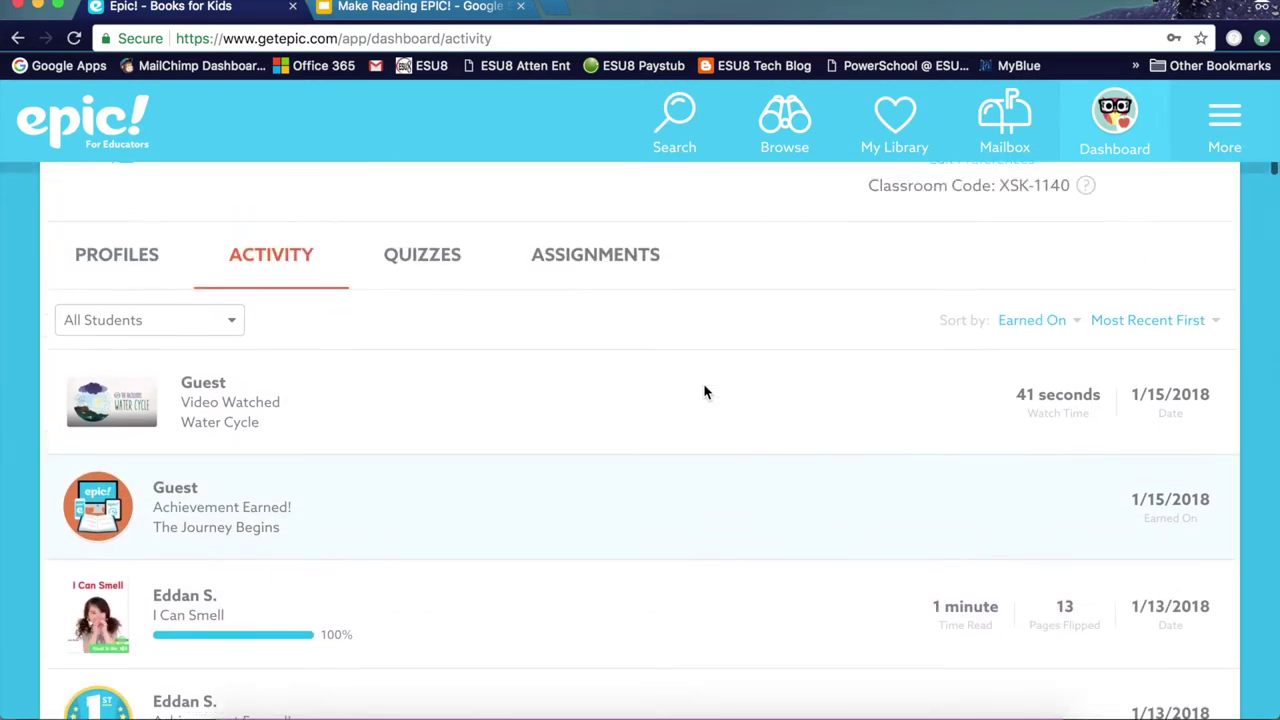
pyautogui.scroll(-2, 704, 392)
pyautogui.scroll(-3, 704, 392)
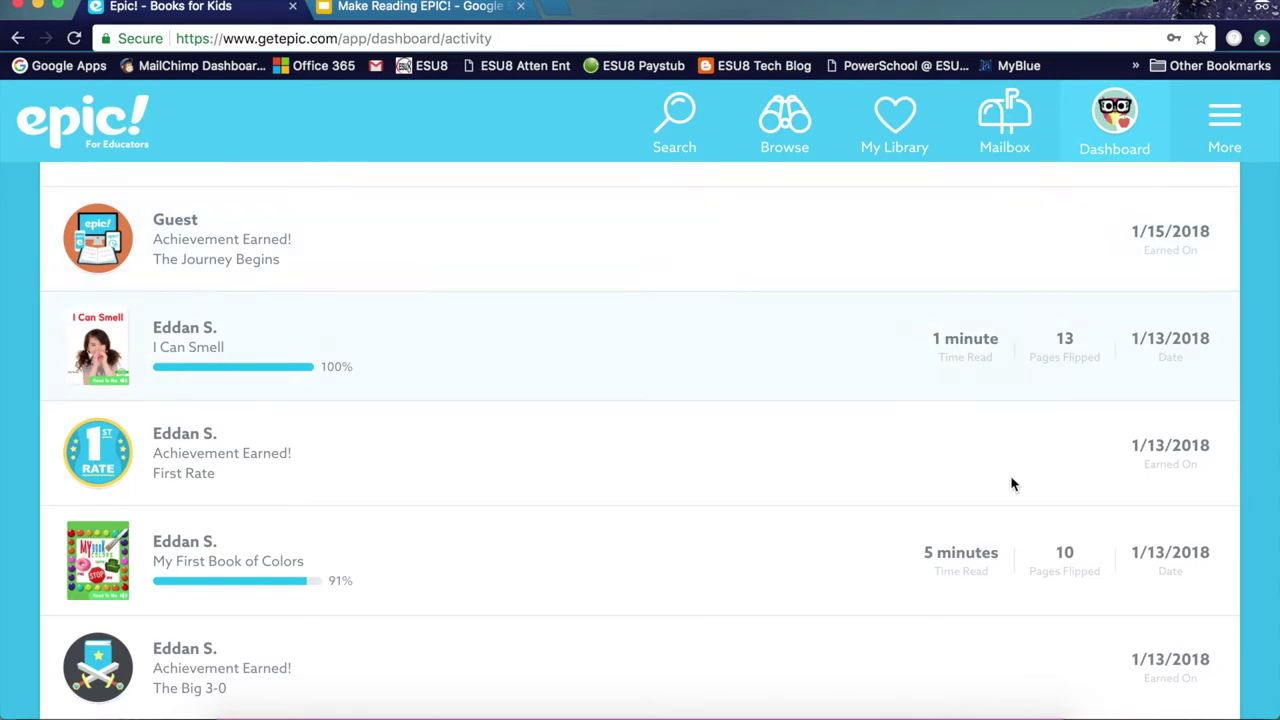
pyautogui.scroll(-3, 997, 517)
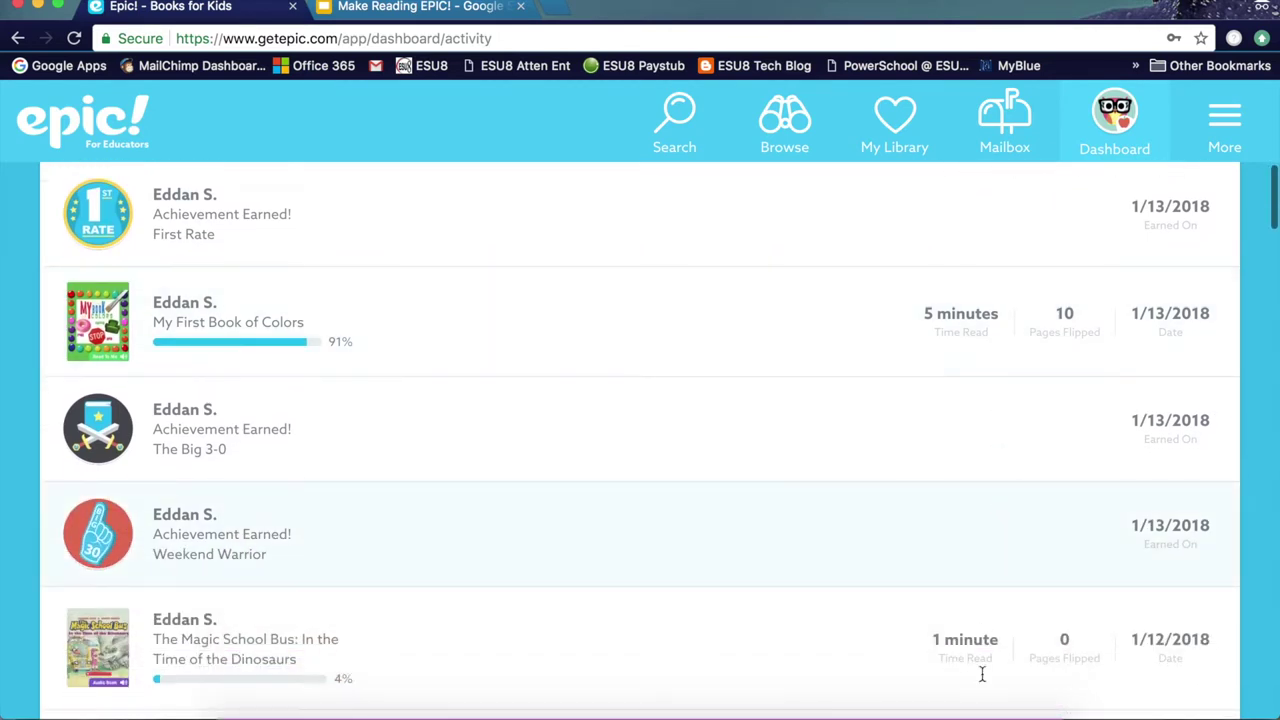
pyautogui.scroll(3, 629, 466)
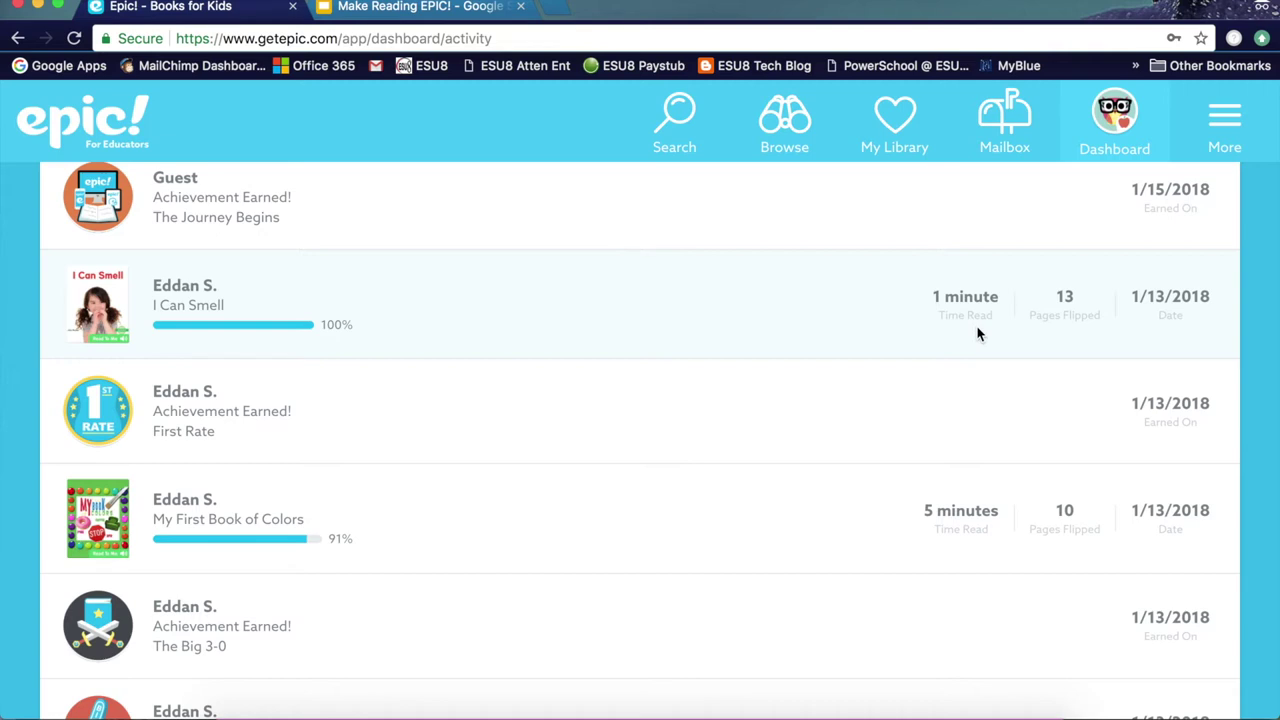
pyautogui.scroll(-3, 978, 334)
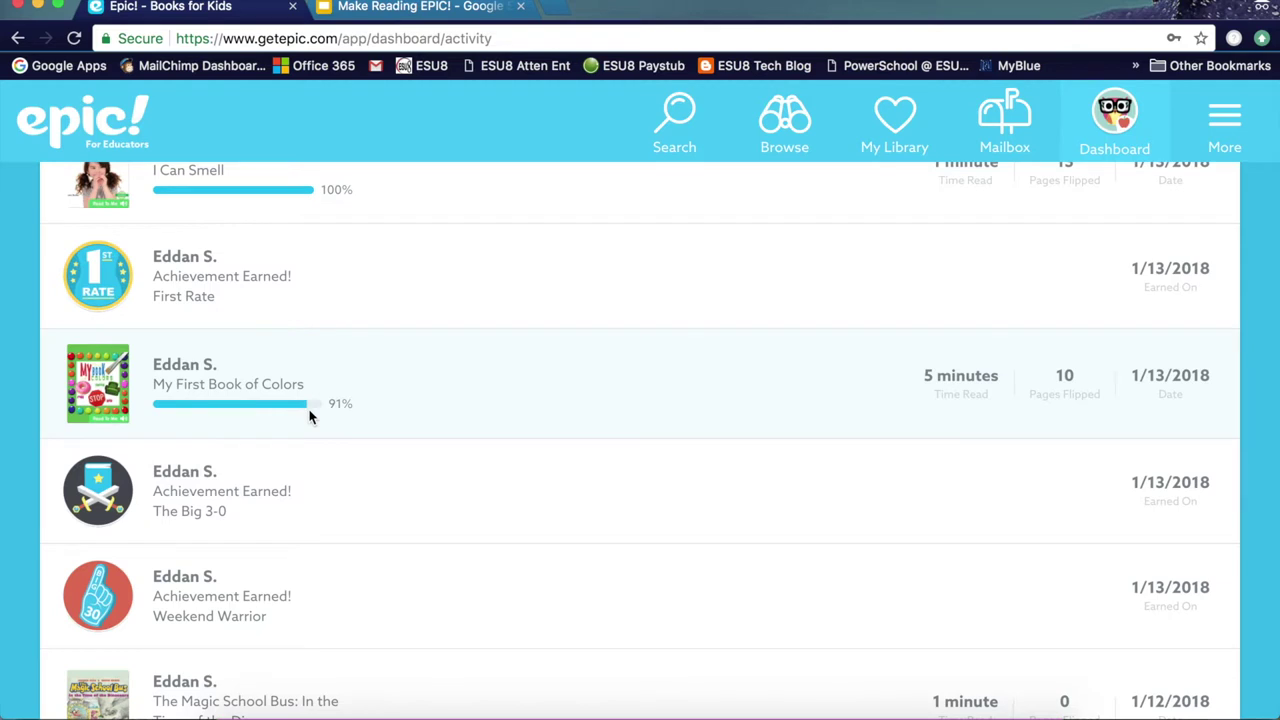
# - Read on through the older activity entries, checking partly read books, finished books, achievements, level-ups and watched videos
pyautogui.scroll(-15, 309, 416)
pyautogui.scroll(-3, 309, 416)
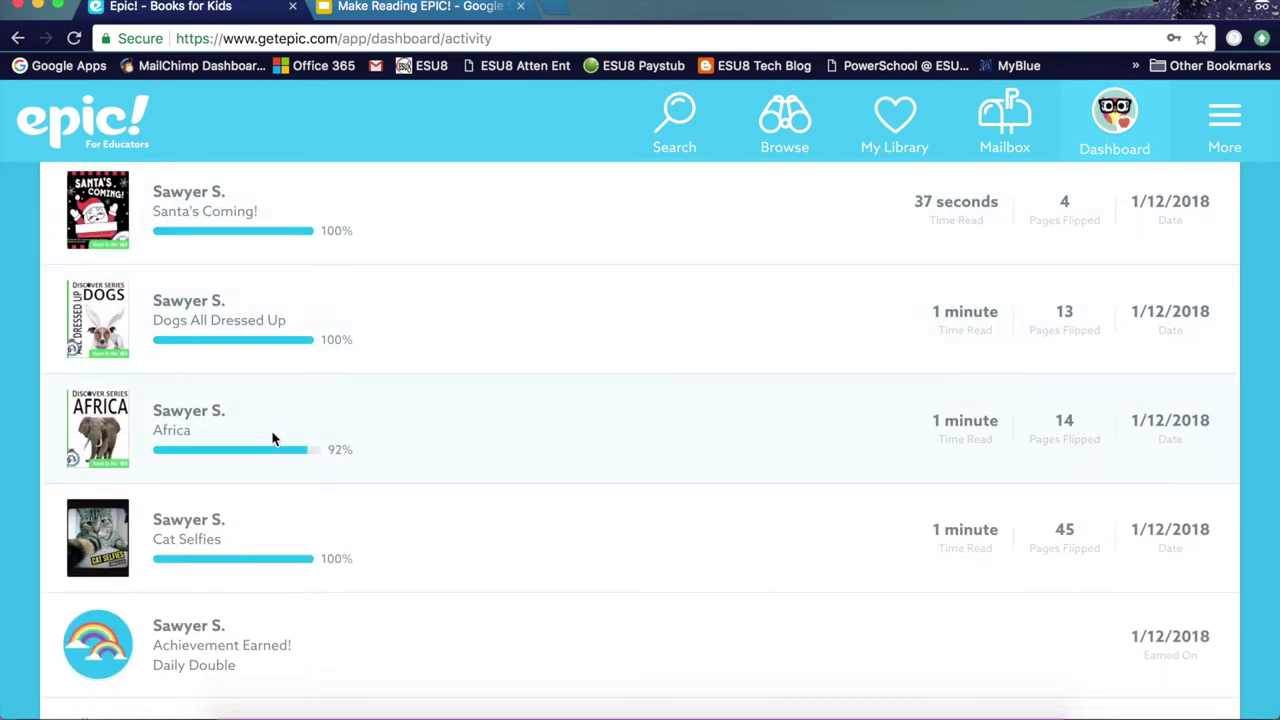
pyautogui.scroll(-10, 275, 437)
pyautogui.scroll(-3, 276, 430)
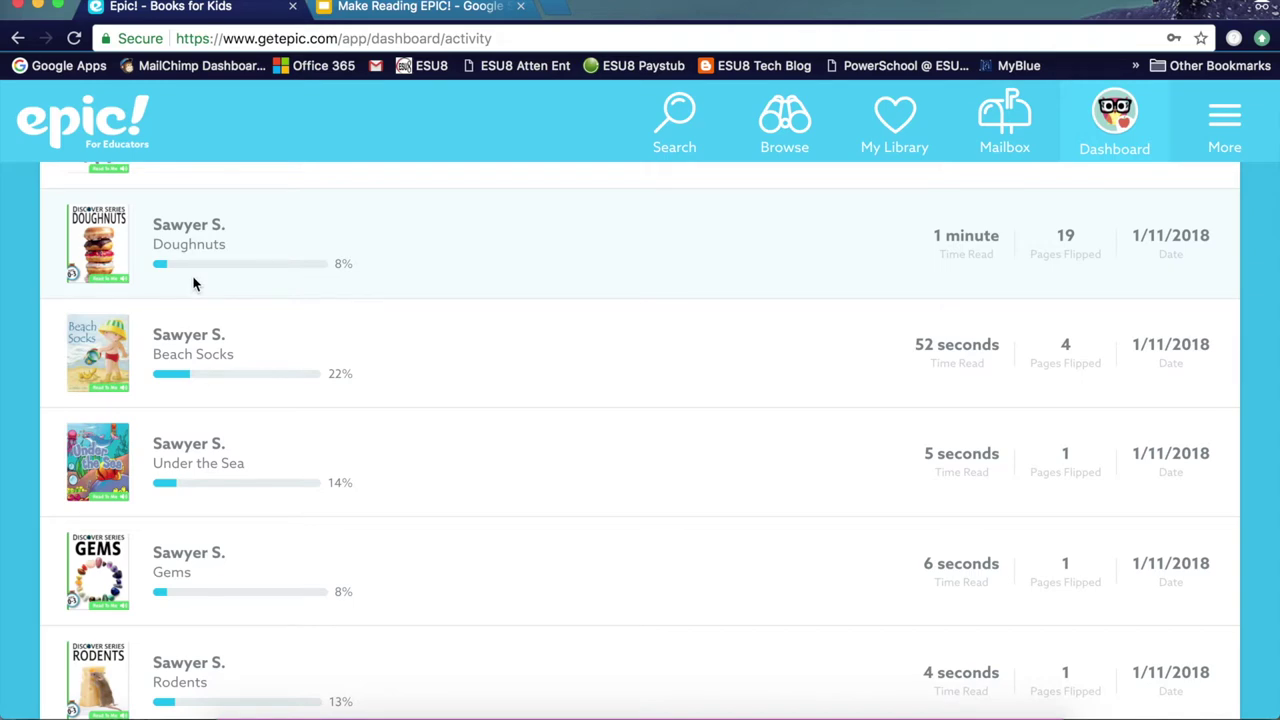
pyautogui.scroll(-18, 194, 284)
pyautogui.scroll(-4, 194, 284)
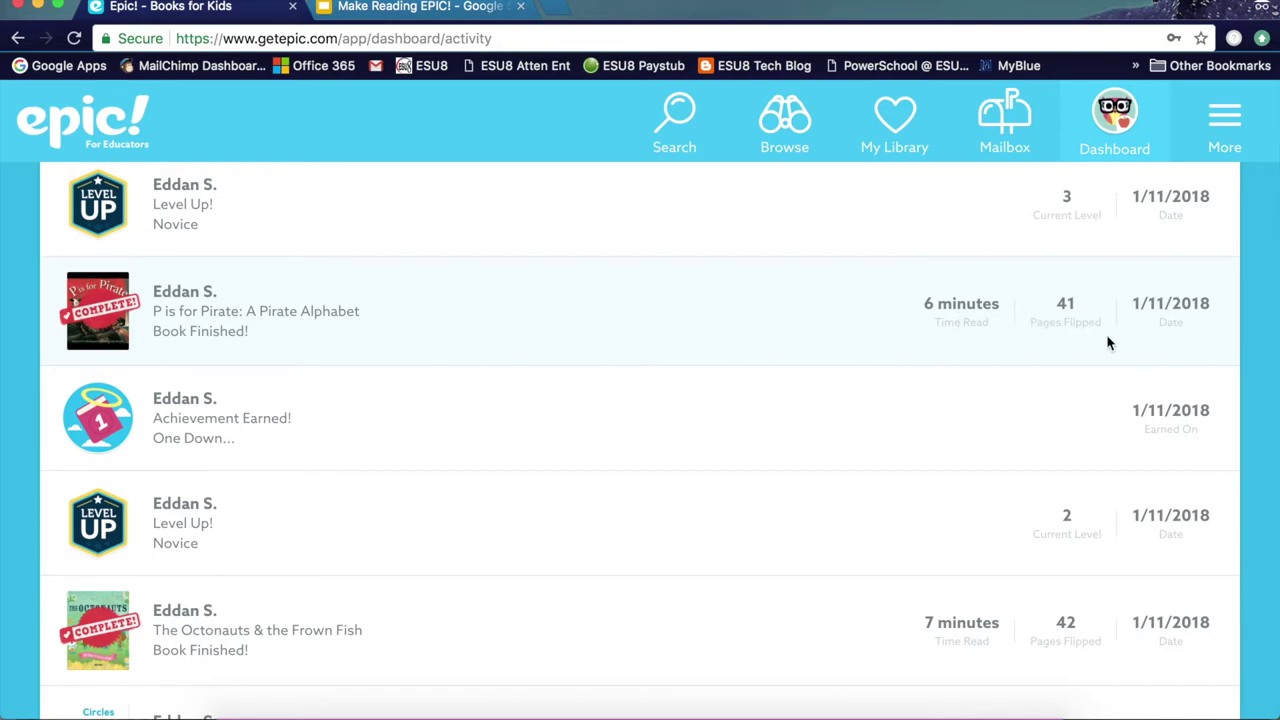
pyautogui.scroll(-10, 1107, 343)
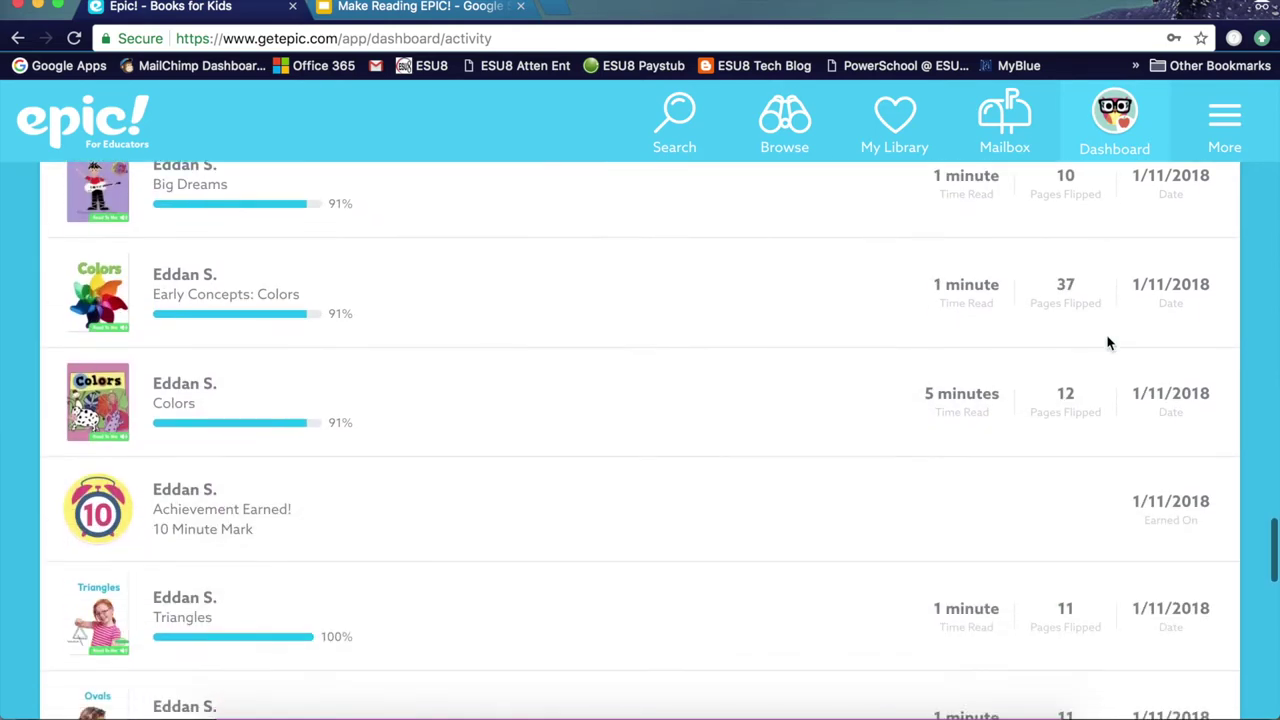
pyautogui.scroll(-6, 1107, 343)
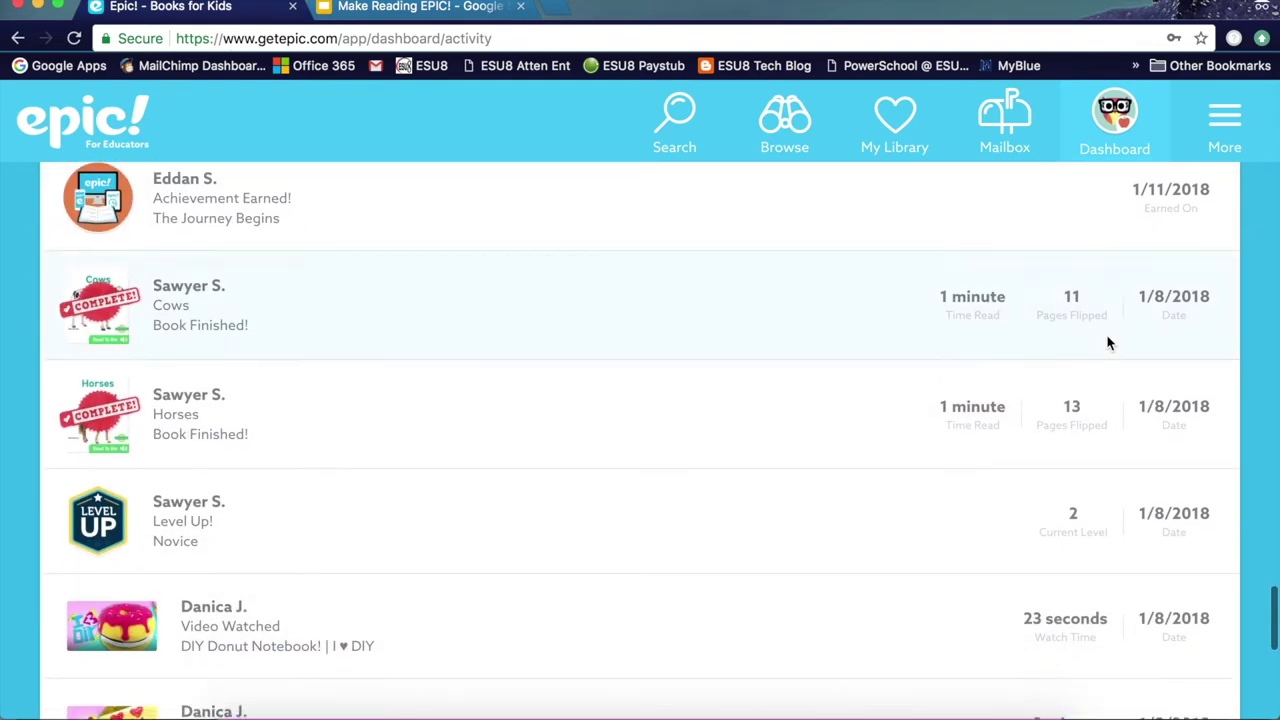
# - Check the oldest activity entries for watched videos, achievements and partly read books, and return to the start of the log
pyautogui.scroll(-2, 1107, 343)
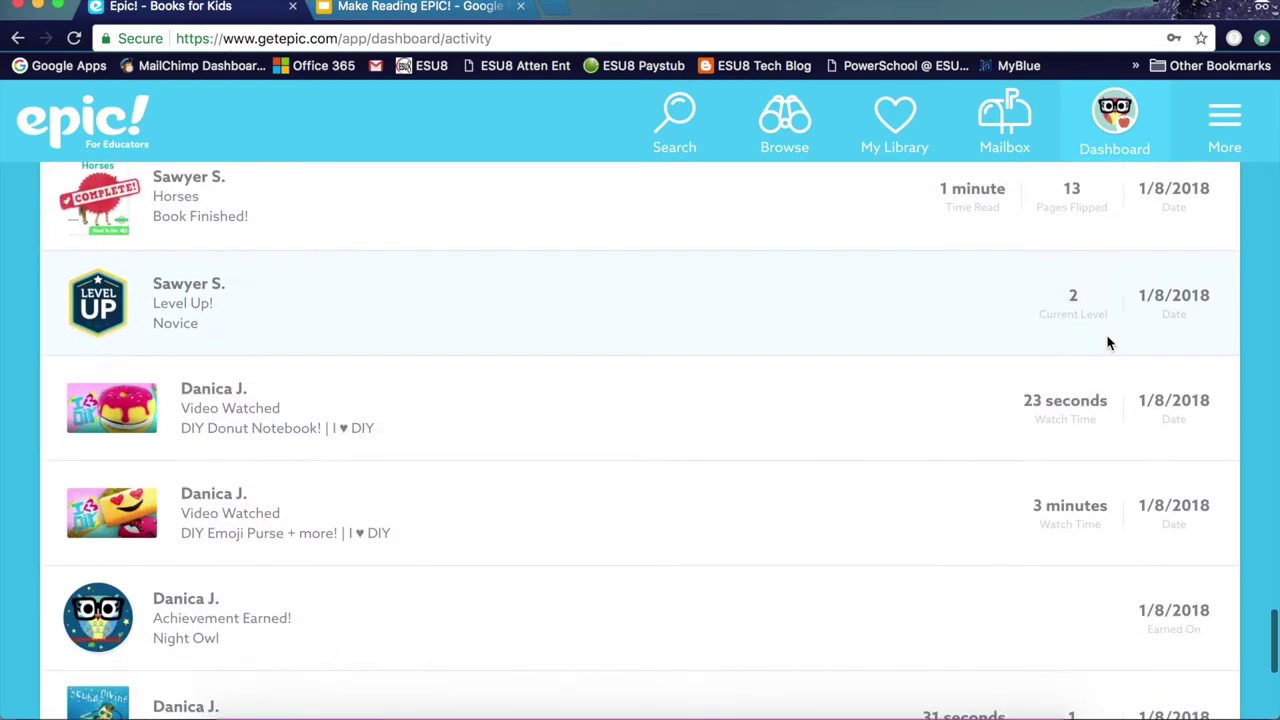
pyautogui.scroll(-4, 1107, 343)
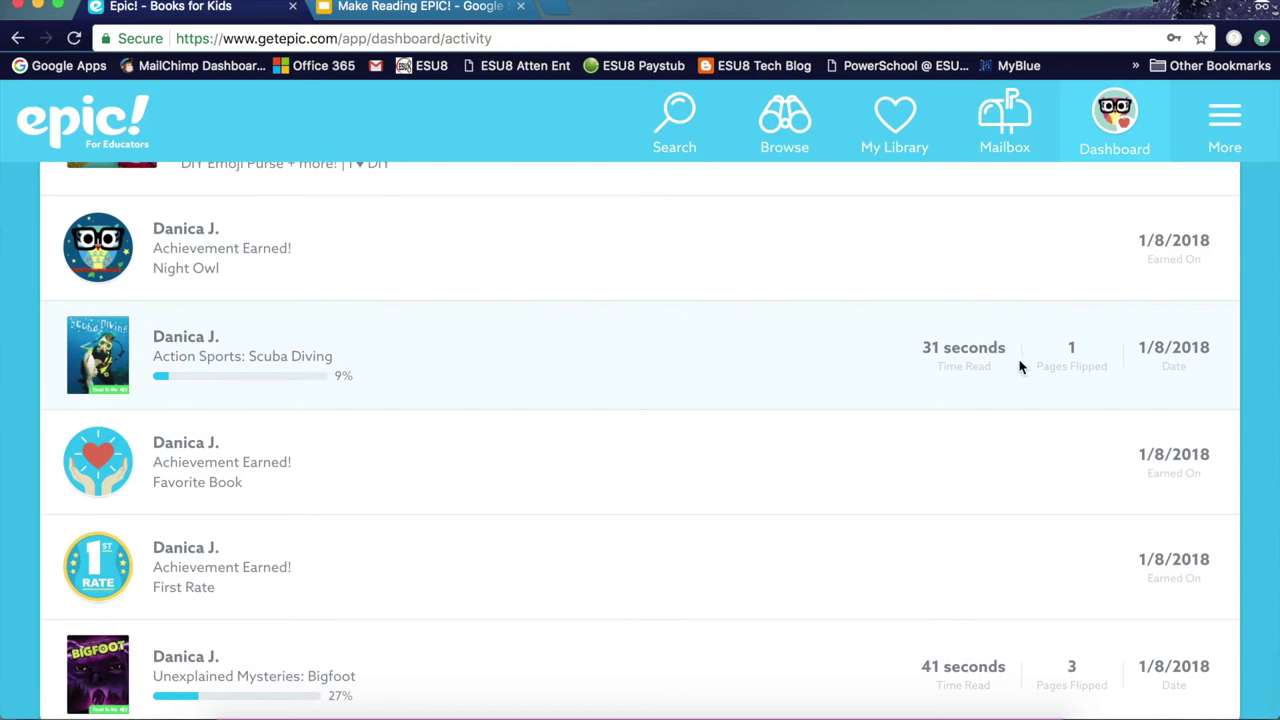
pyautogui.scroll(10, 1023, 366)
pyautogui.scroll(20, 1019, 369)
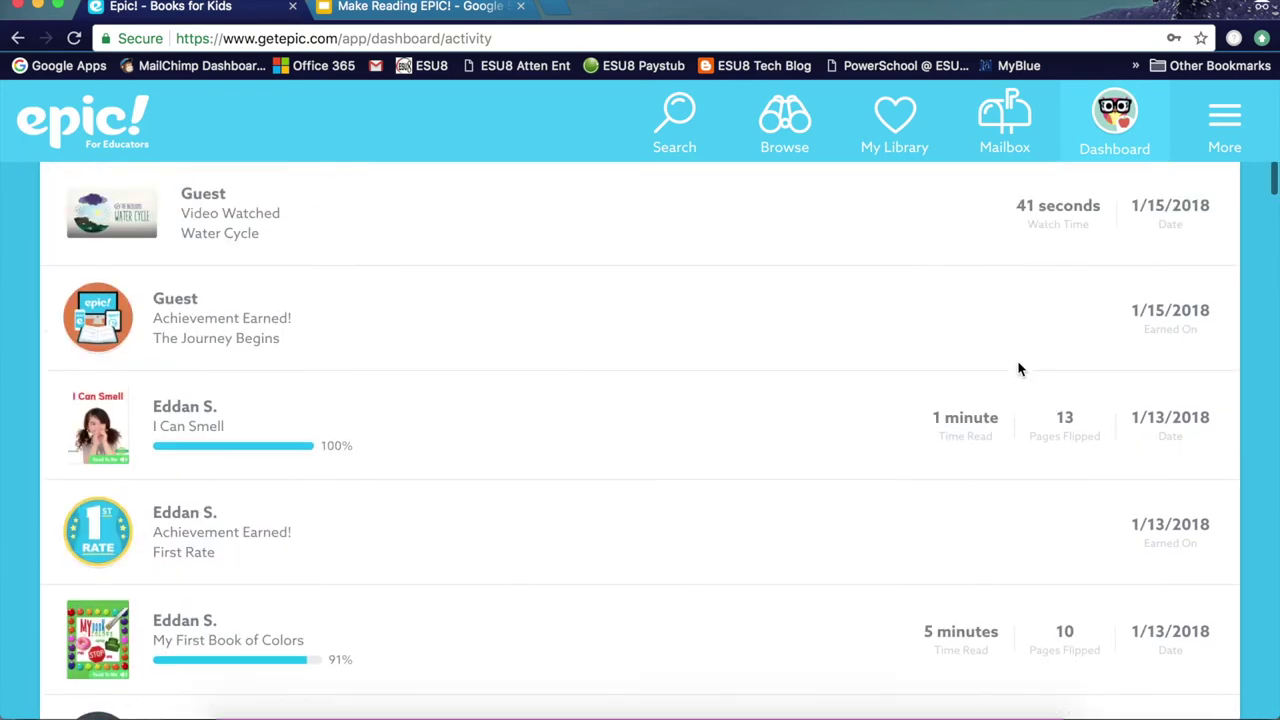
# - Show the Quizzes for all students and examine each quiz's publication status, students taken, average score and creation date
pyautogui.click(417, 529)
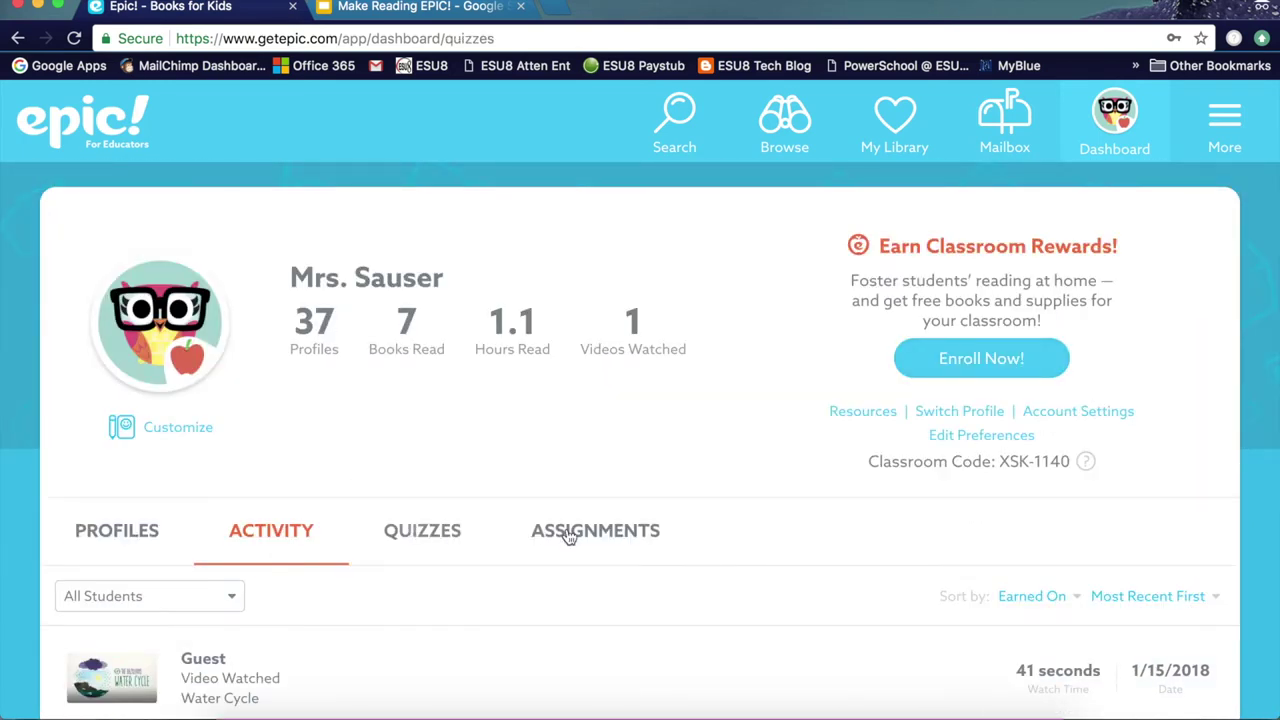
pyautogui.scroll(-5, 718, 537)
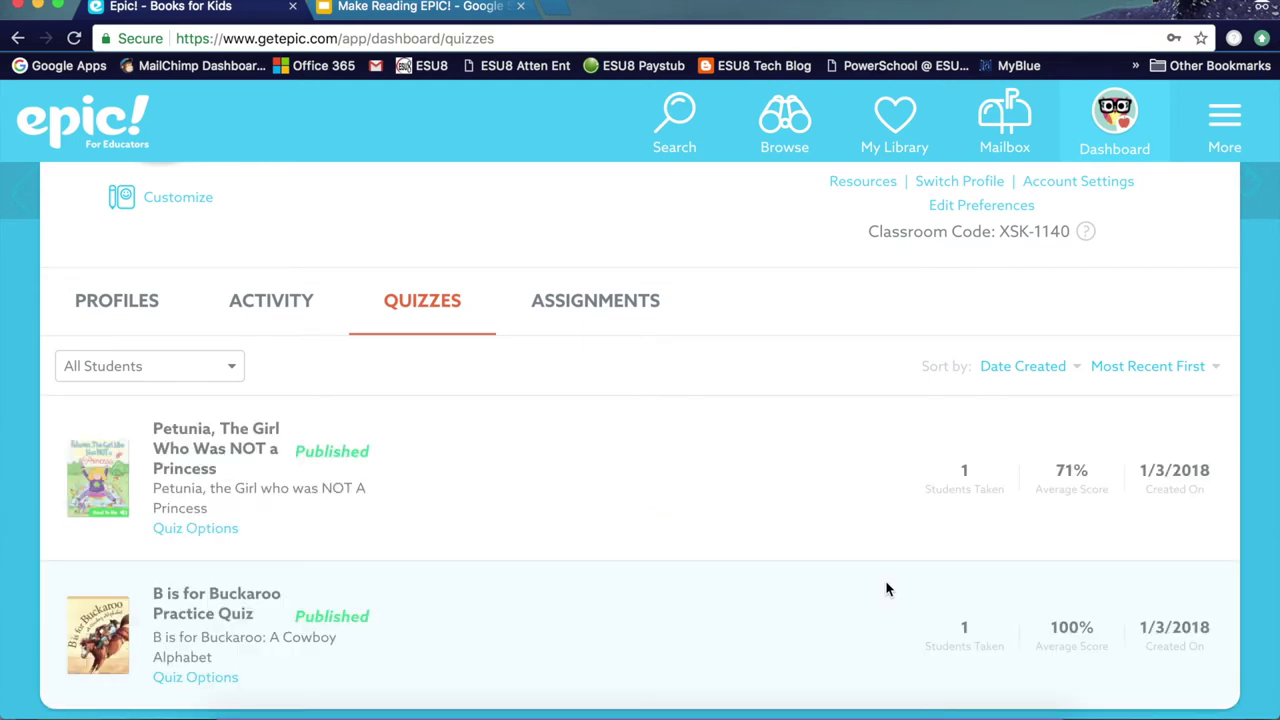
pyautogui.scroll(-1, 885, 589)
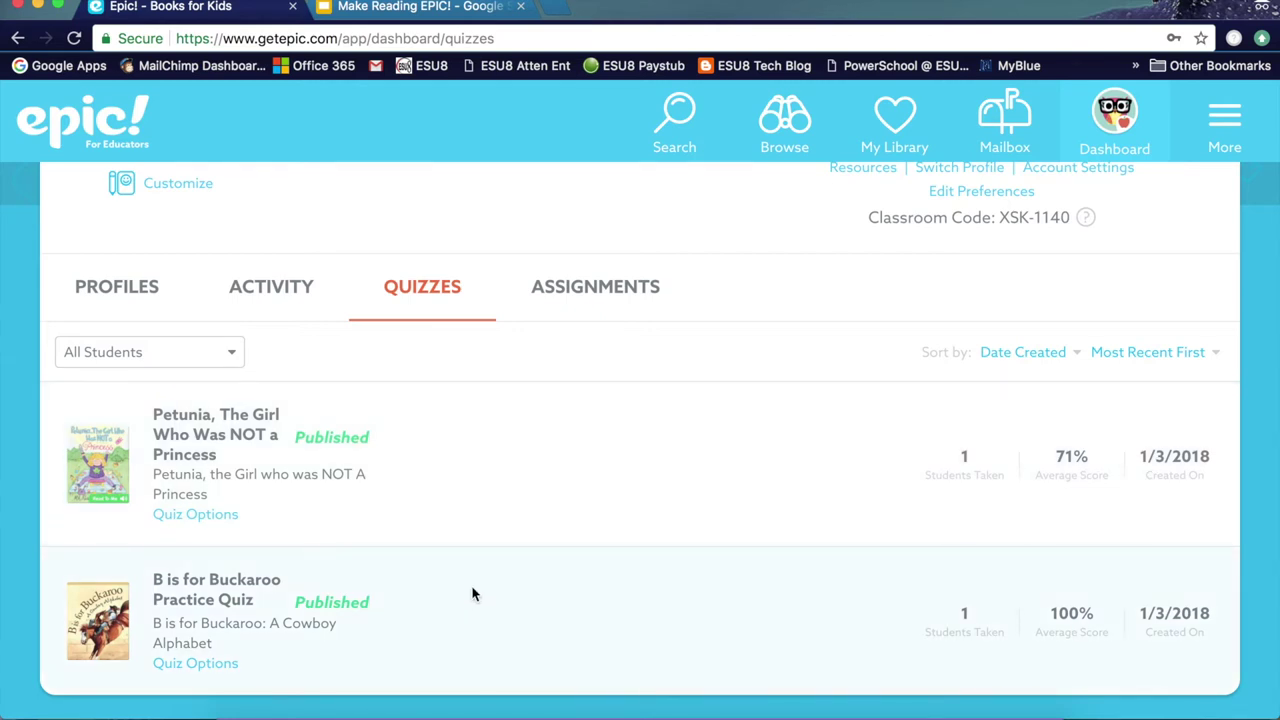
# - Show the Assignments for all students and examine each book collection's progress, assigned and completed counts and editing option
pyautogui.click(585, 287)
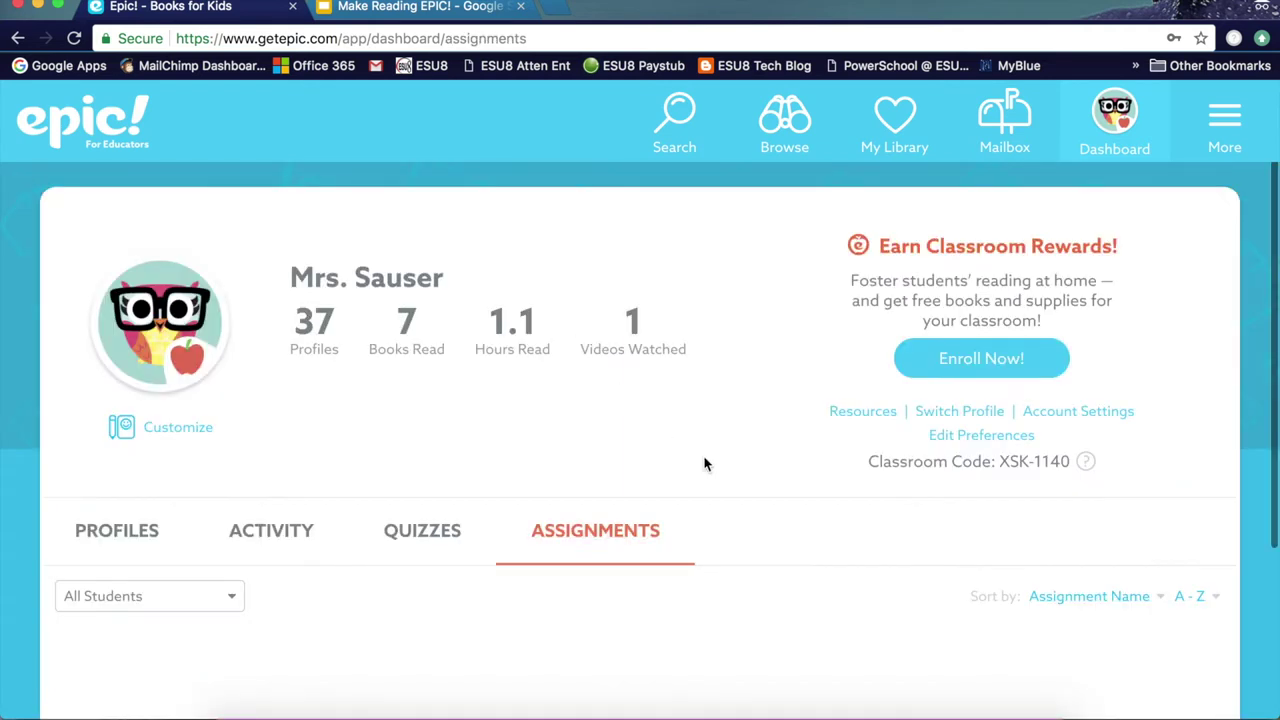
pyautogui.scroll(-3, 710, 464)
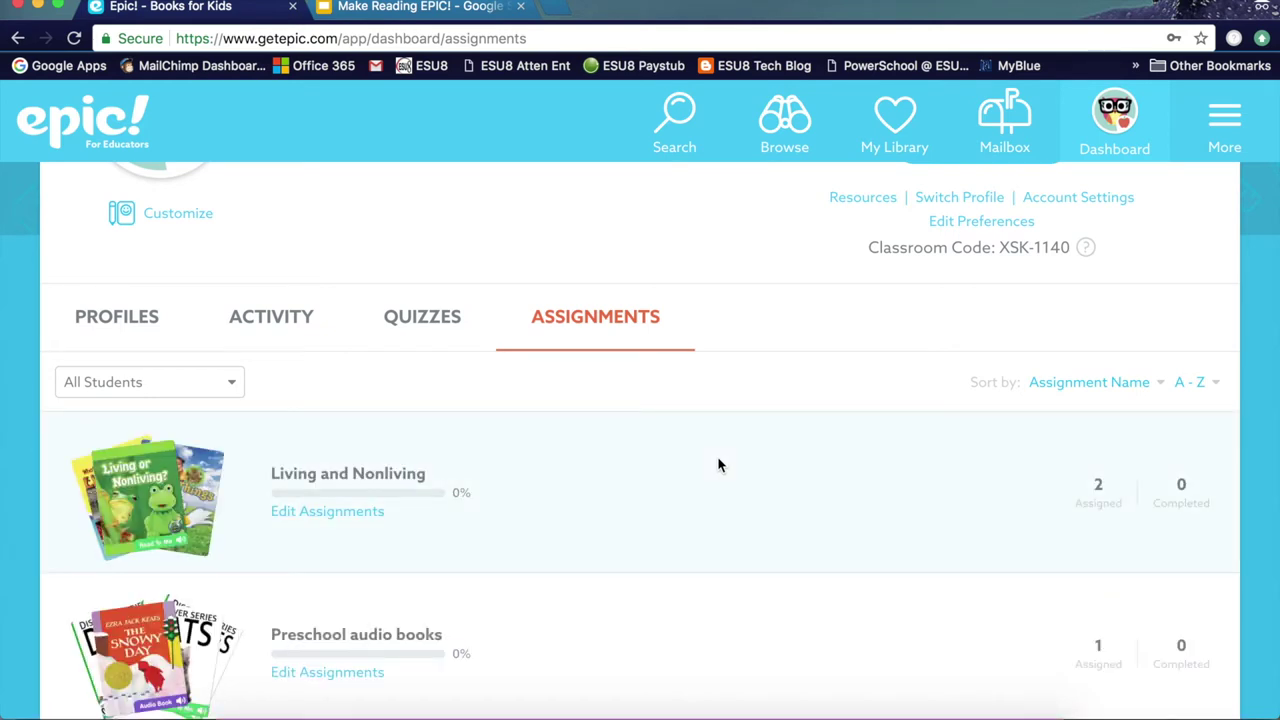
pyautogui.scroll(-2, 719, 470)
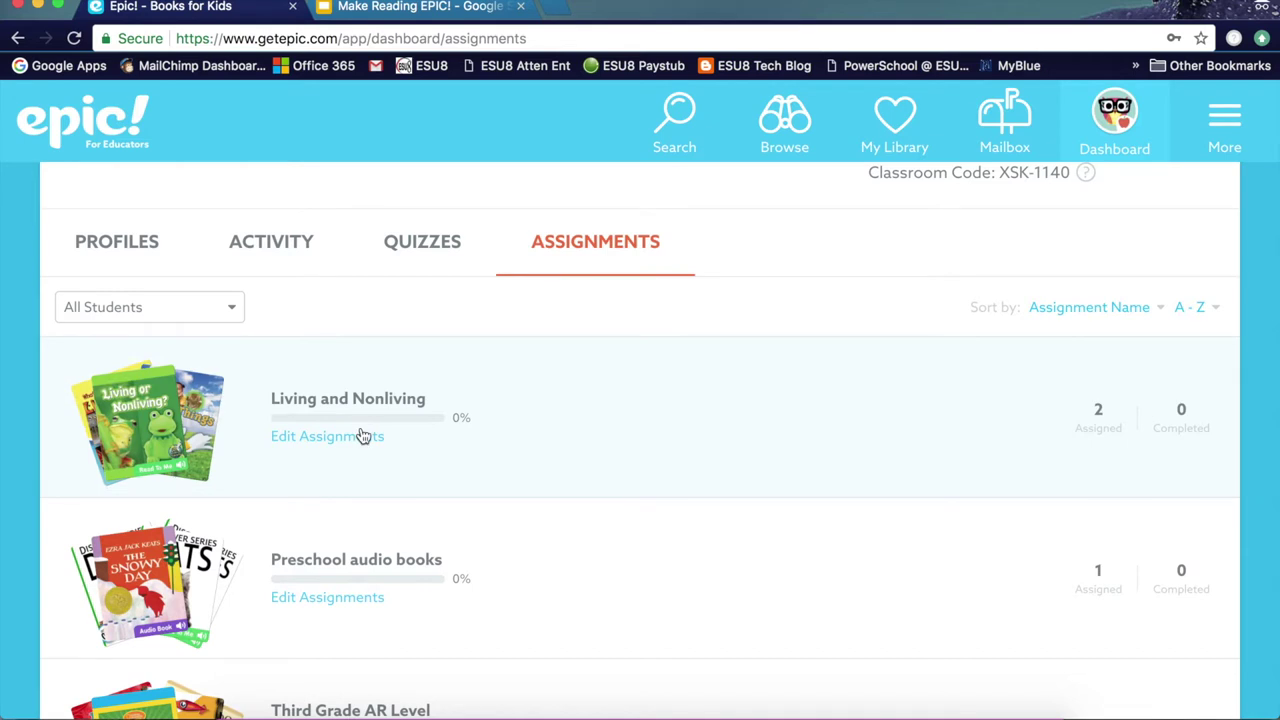
pyautogui.scroll(-2, 363, 437)
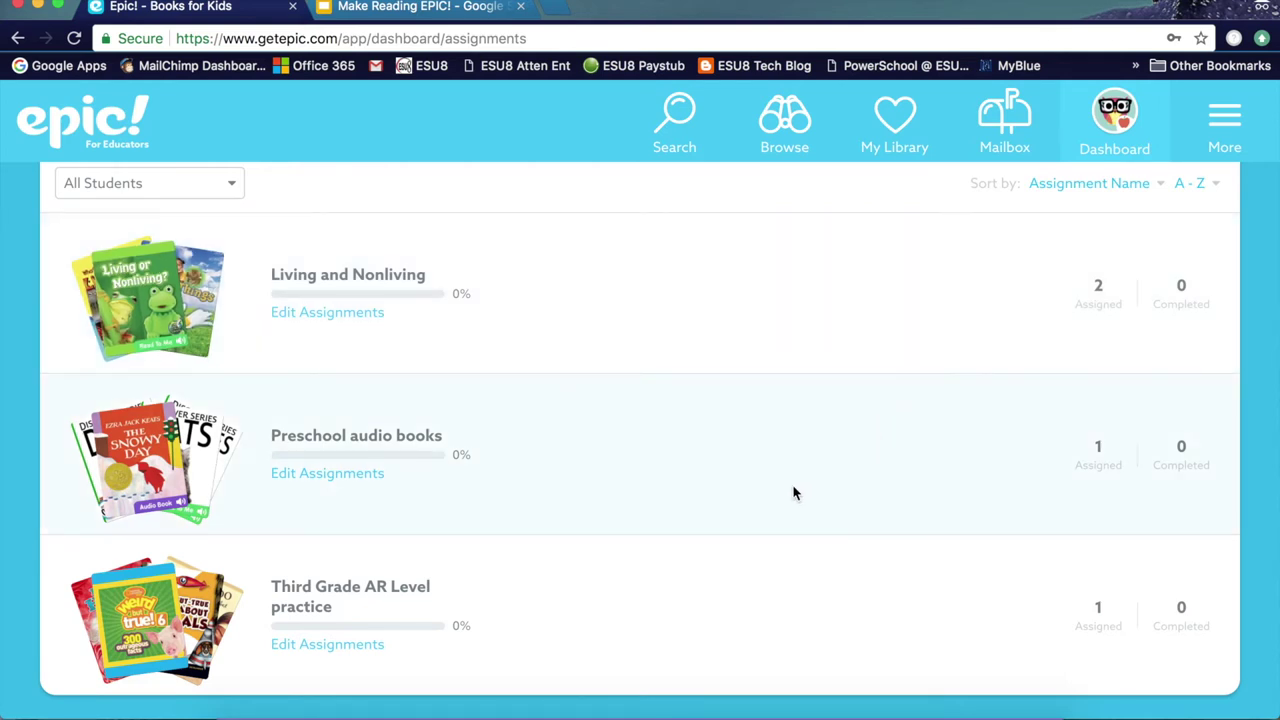
pyautogui.scroll(5, 794, 490)
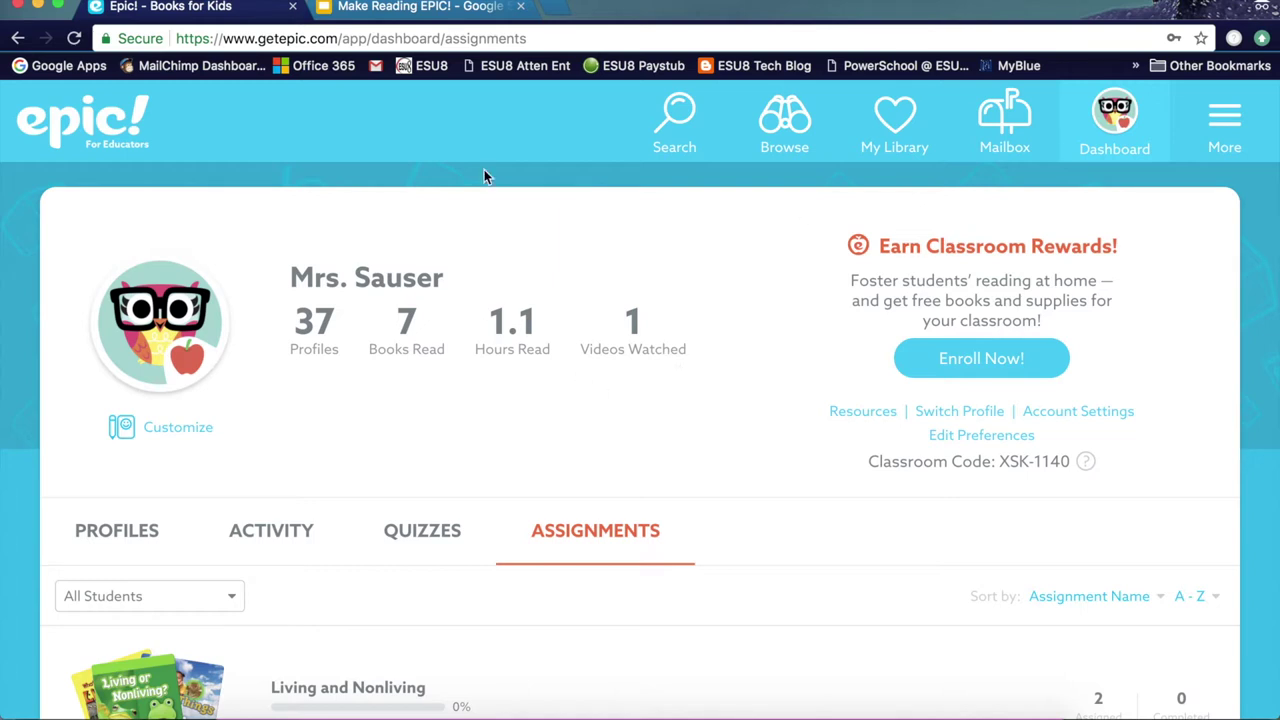
# - Go to the book search page, view the additional account options, and close them without choosing one
pyautogui.click(696, 131)
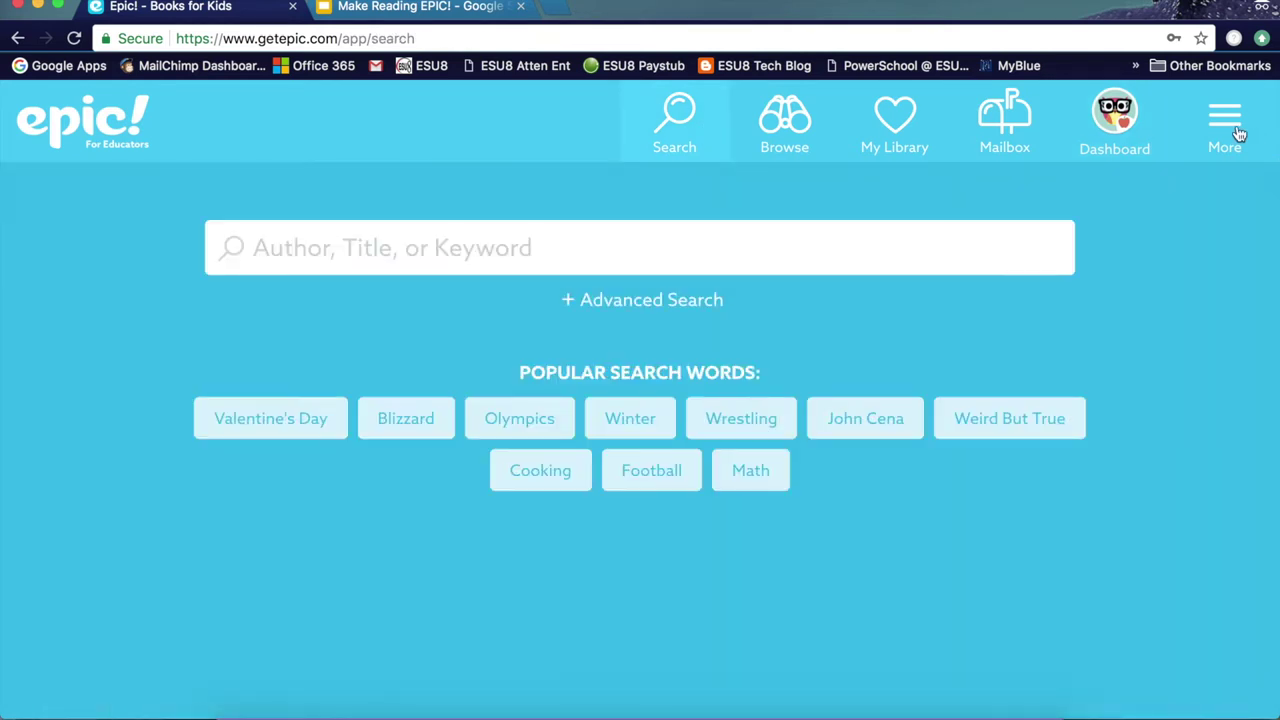
pyautogui.click(1239, 134)
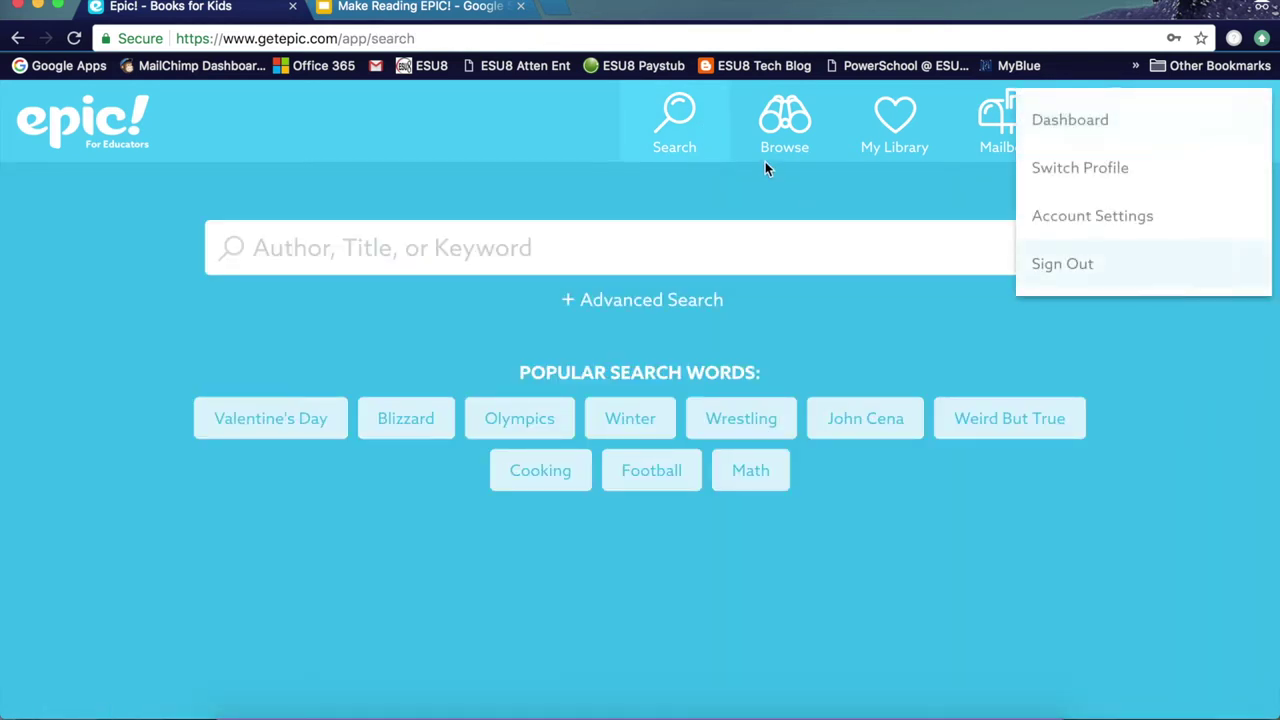
pyautogui.click(695, 159)
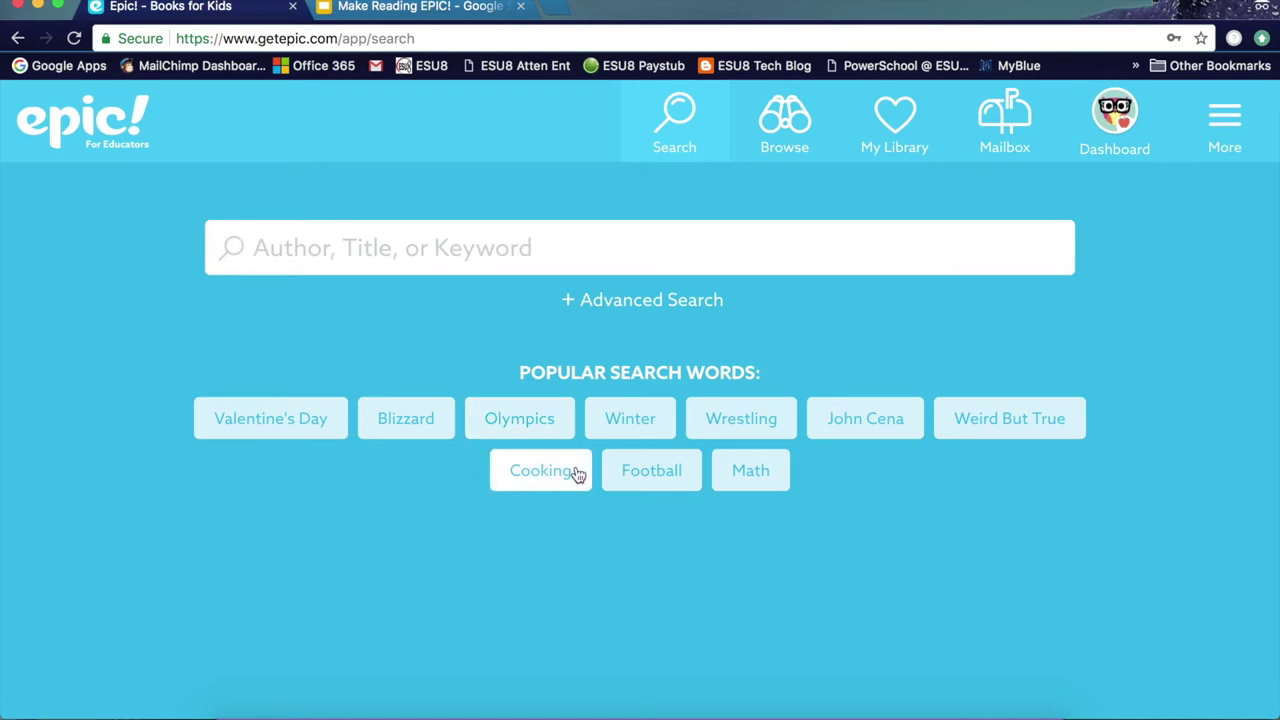
# - Expand the Advanced Search and view the choices for filter type, reader age and fiction or non-fiction without changing any
pyautogui.click(569, 305)
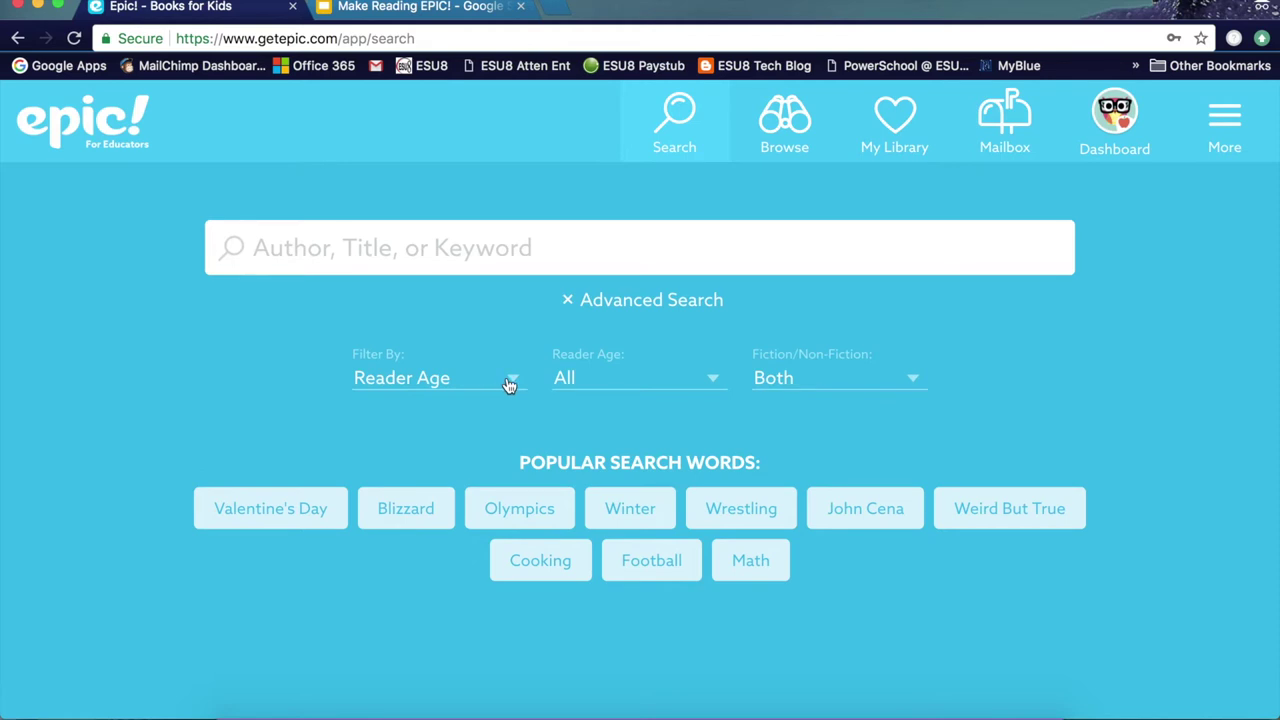
pyautogui.click(509, 386)
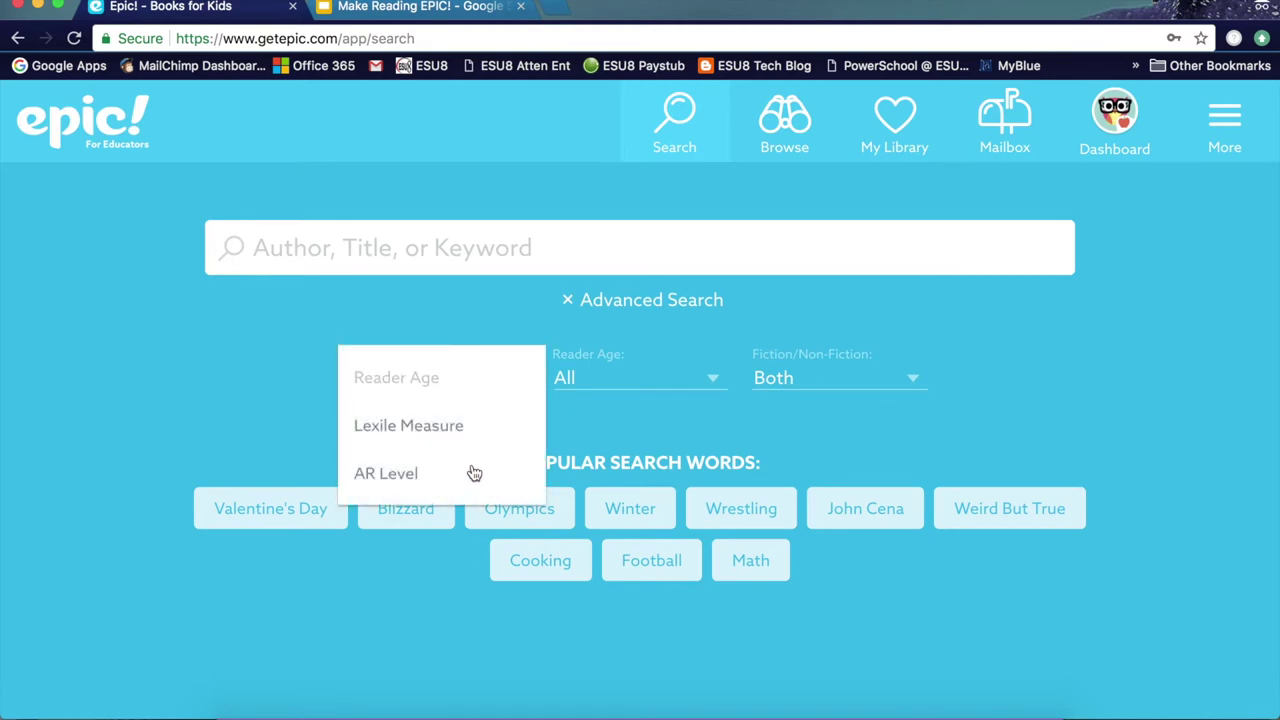
pyautogui.click(727, 416)
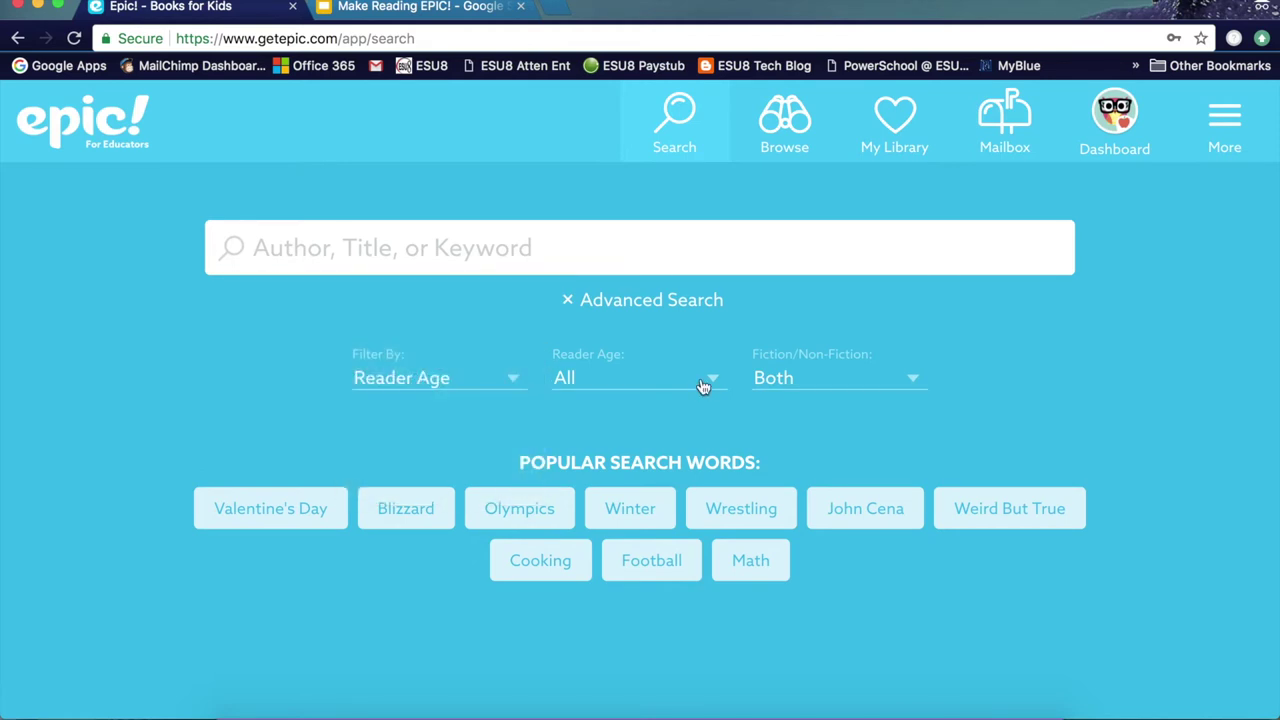
pyautogui.click(710, 382)
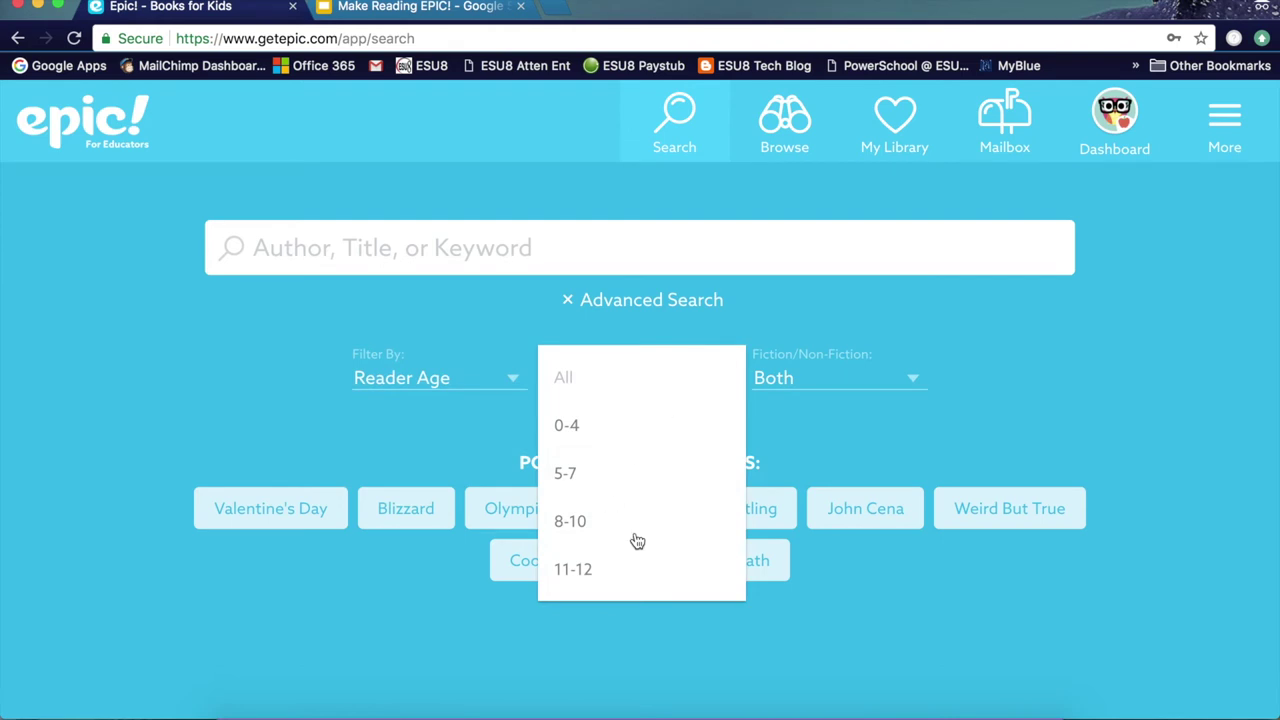
pyautogui.click(904, 424)
pyautogui.click(914, 380)
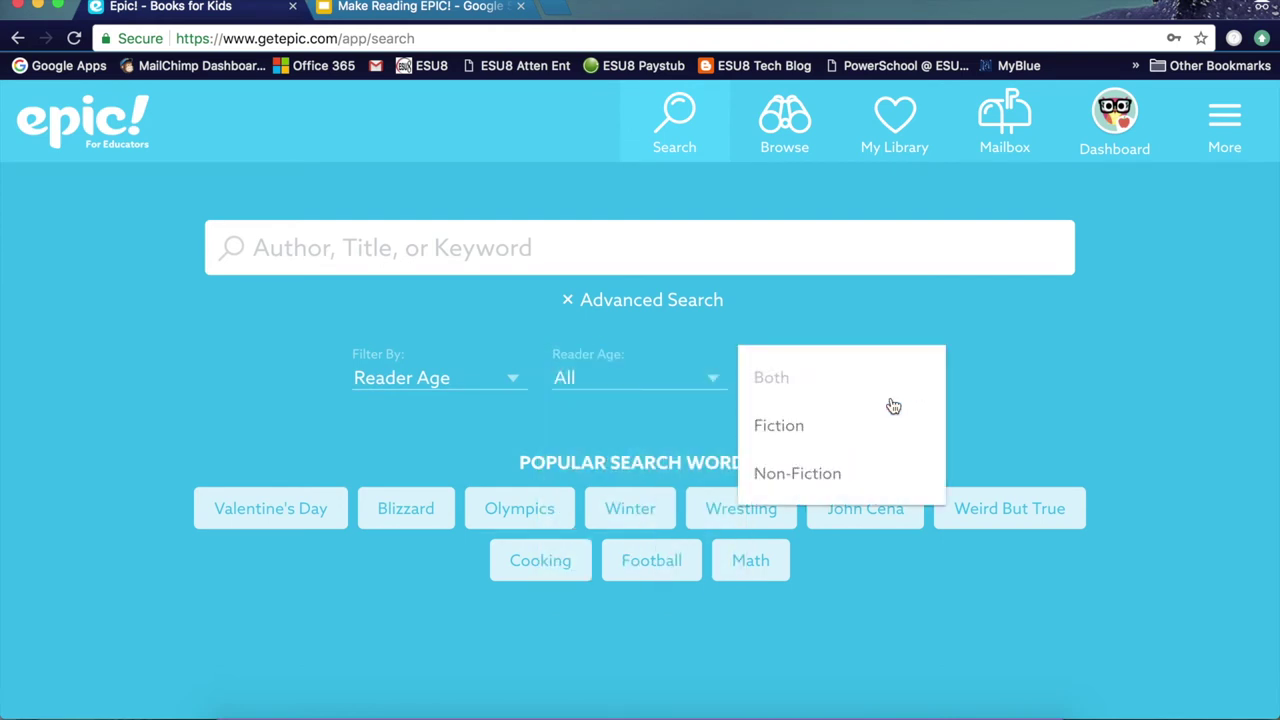
pyautogui.click(521, 379)
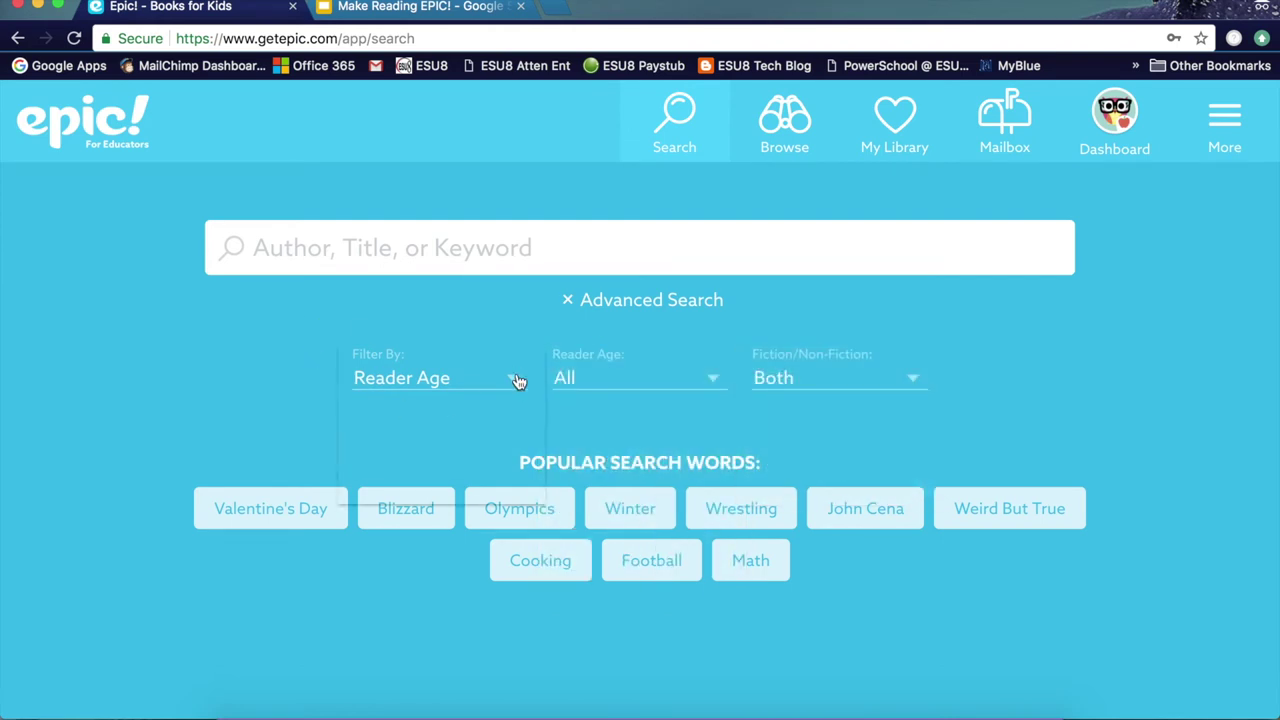
# - Set the advanced search to filter by AR Level and search the library for "plants"
pyautogui.click(517, 377)
pyautogui.click(388, 474)
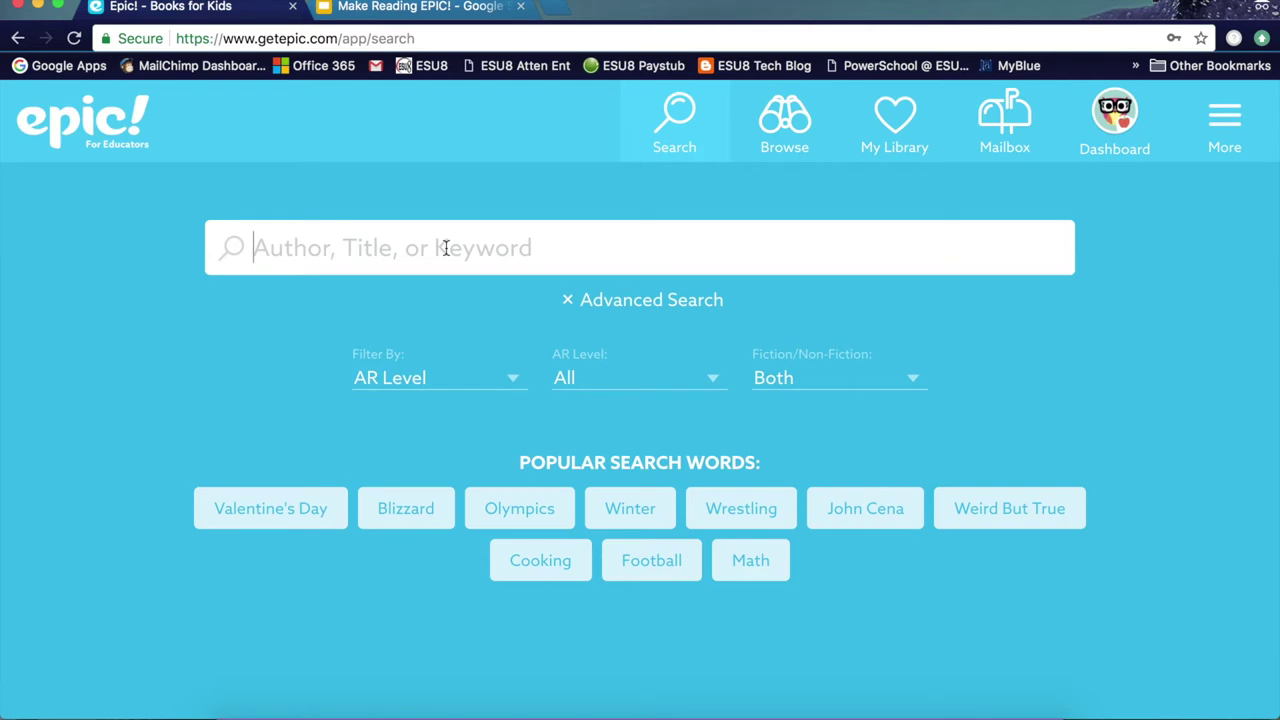
pyautogui.write('plants')
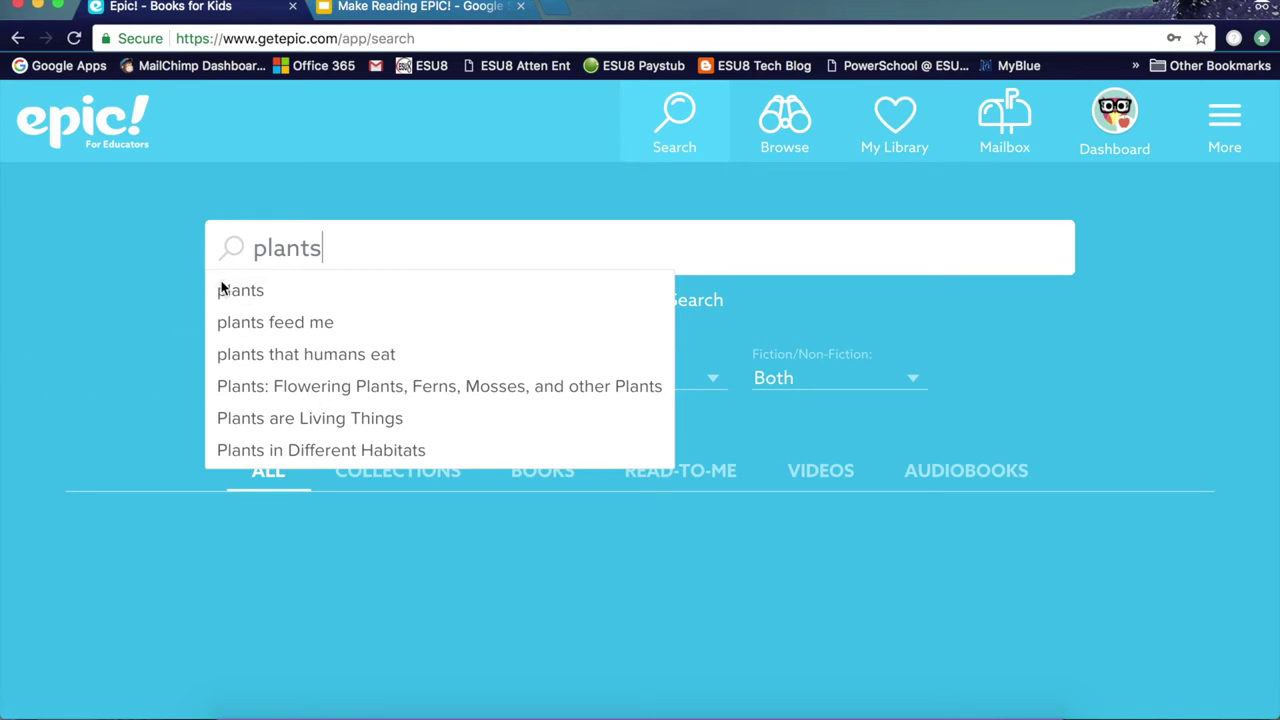
pyautogui.press('Return')
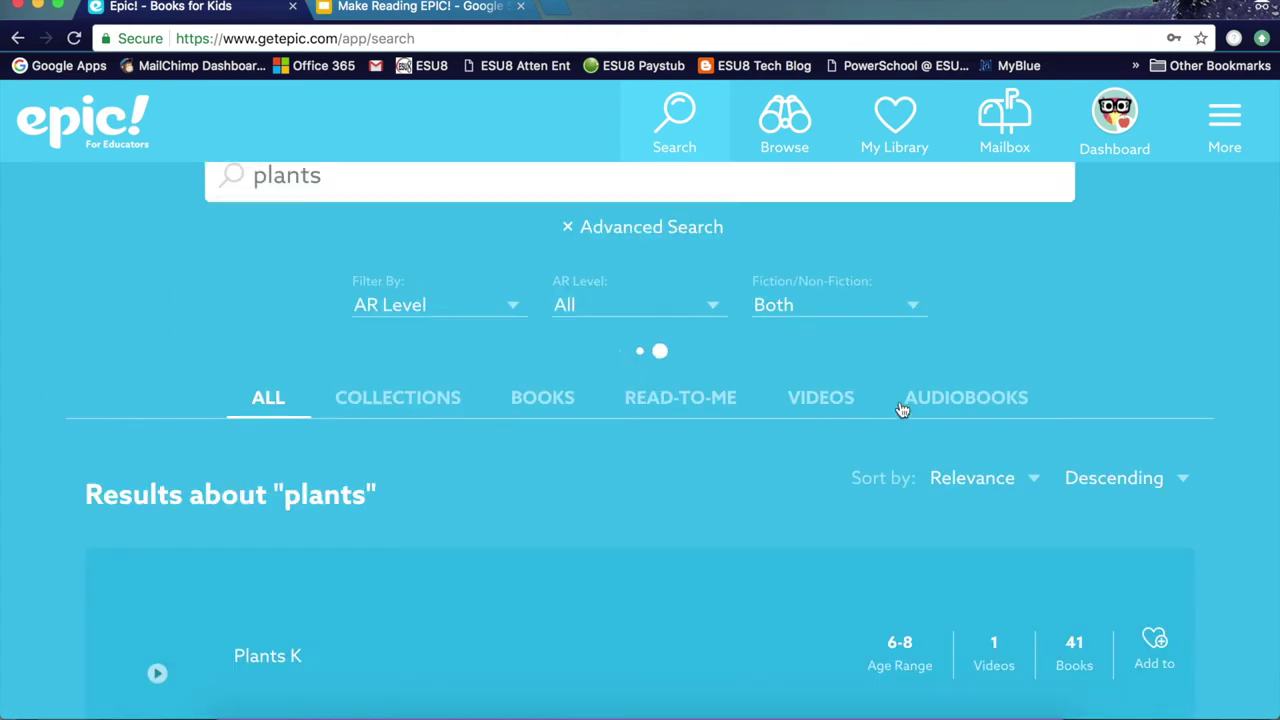
# - View the filter type choices again for the "plants" search and close them, keeping AR Level
pyautogui.click(516, 316)
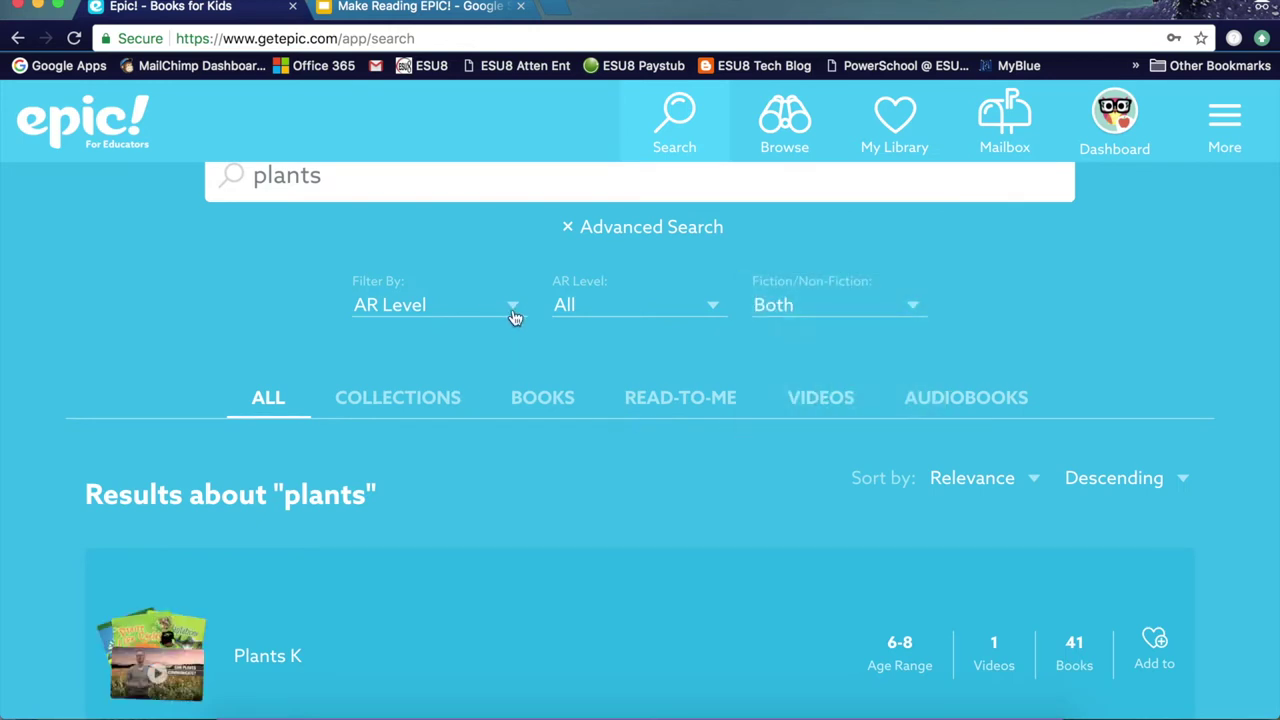
pyautogui.click(510, 312)
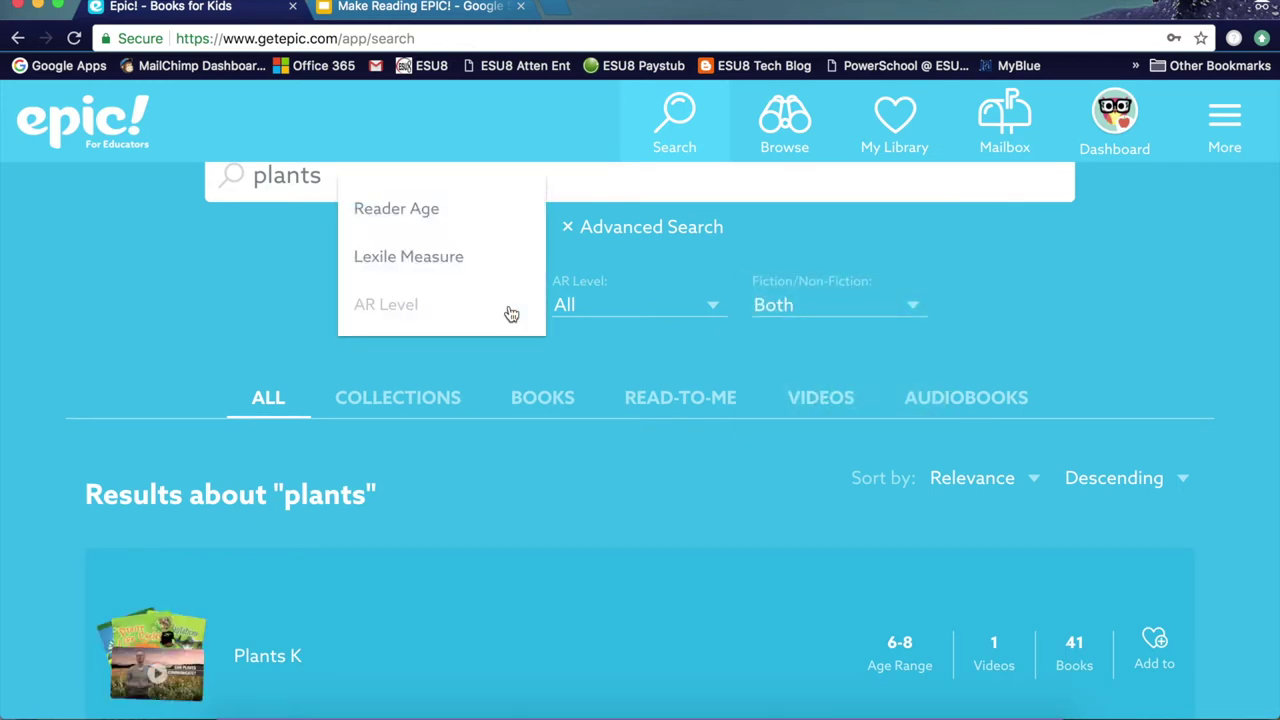
pyautogui.click(228, 458)
# - Look through the "plants" results and view the saving options for the Plants collection for ages 7-9, closing them without picking one
pyautogui.scroll(-2, 260, 470)
pyautogui.scroll(-2, 190, 498)
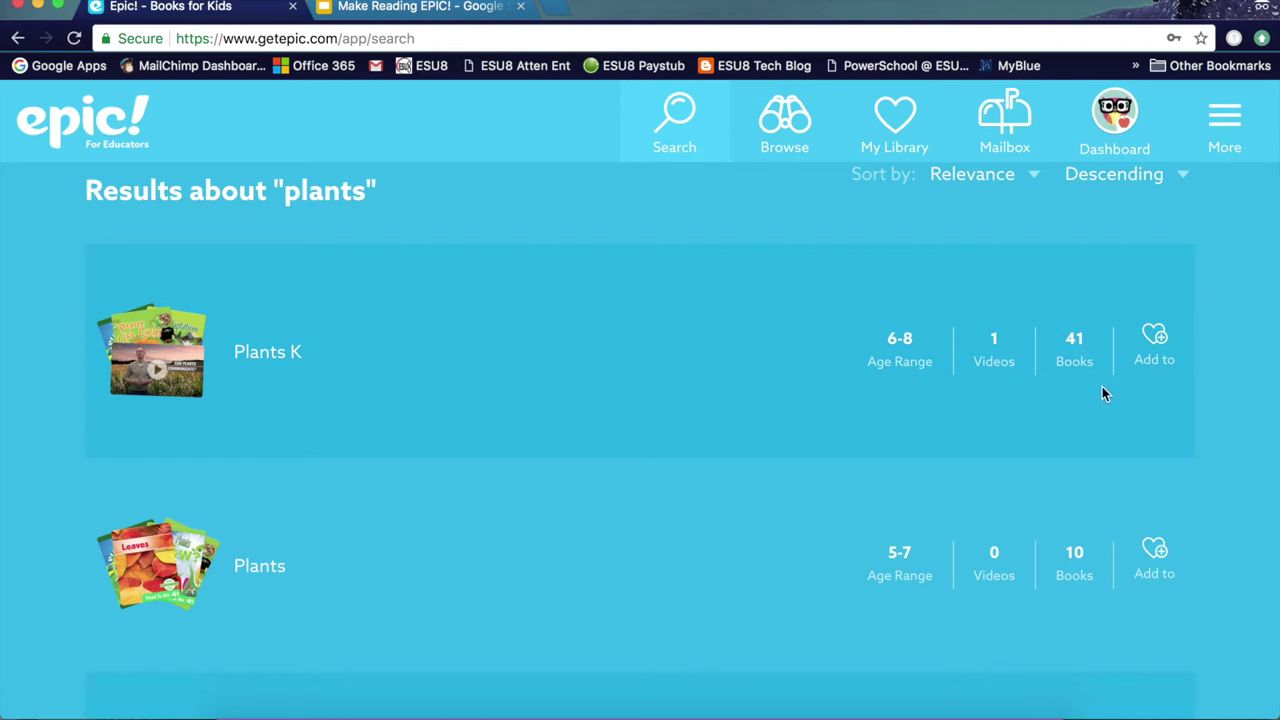
pyautogui.scroll(-3, 1108, 390)
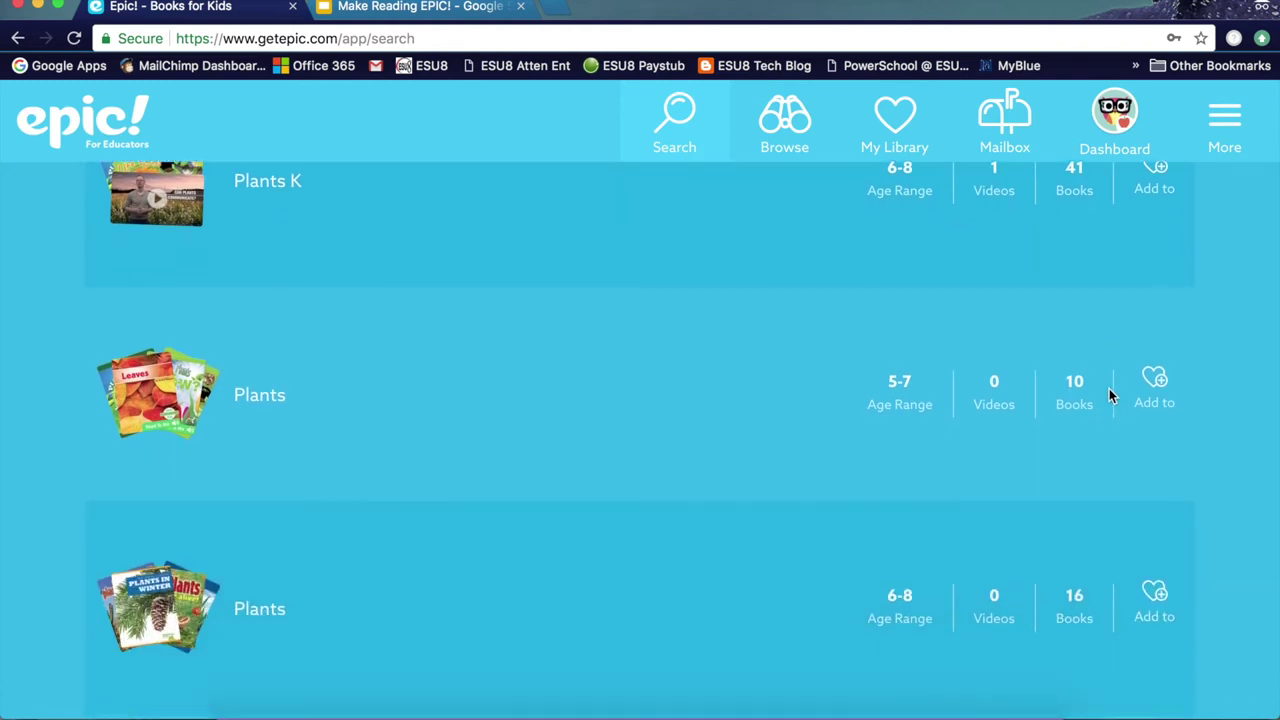
pyautogui.scroll(-6, 1110, 396)
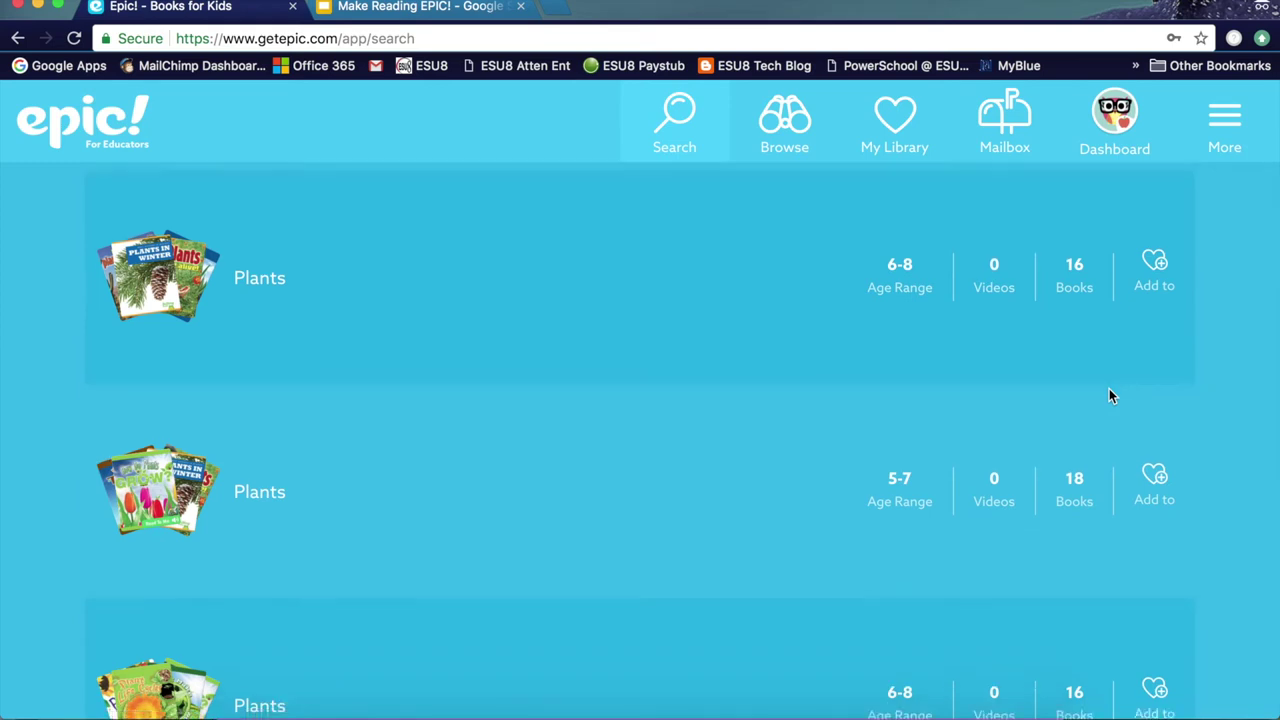
pyautogui.scroll(-4, 1109, 396)
pyautogui.scroll(-3, 840, 458)
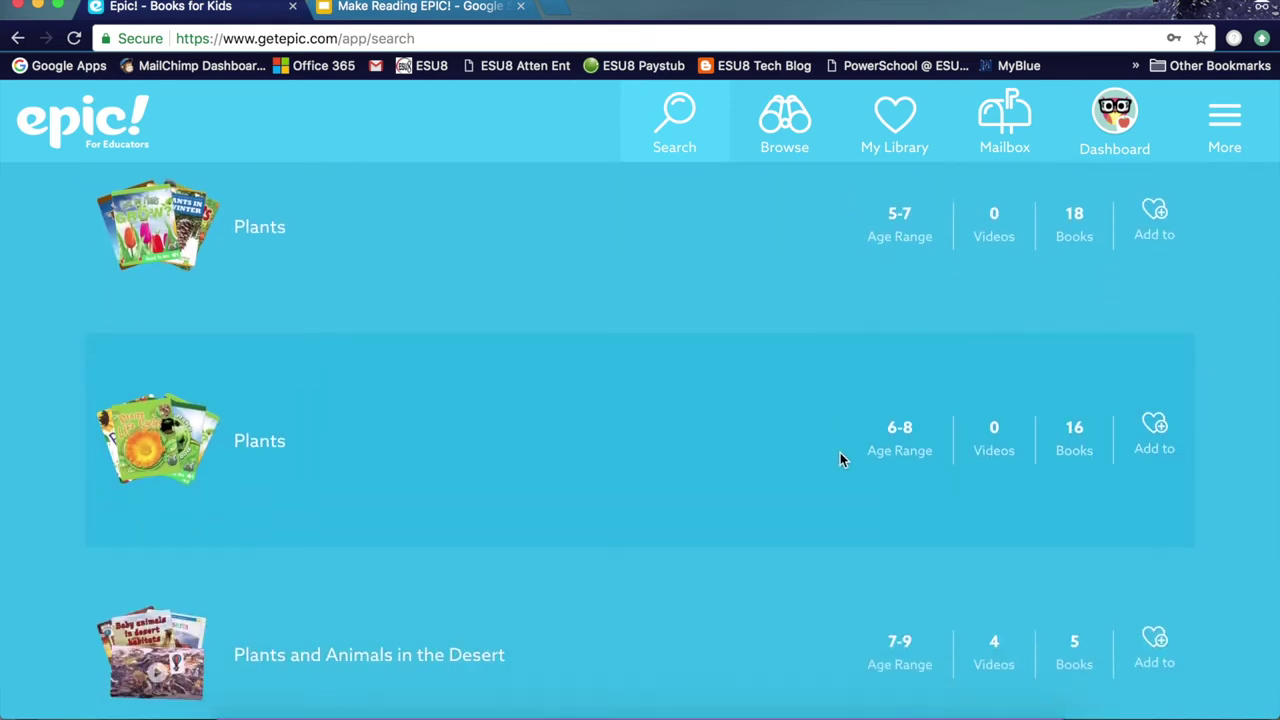
pyautogui.scroll(-6, 840, 459)
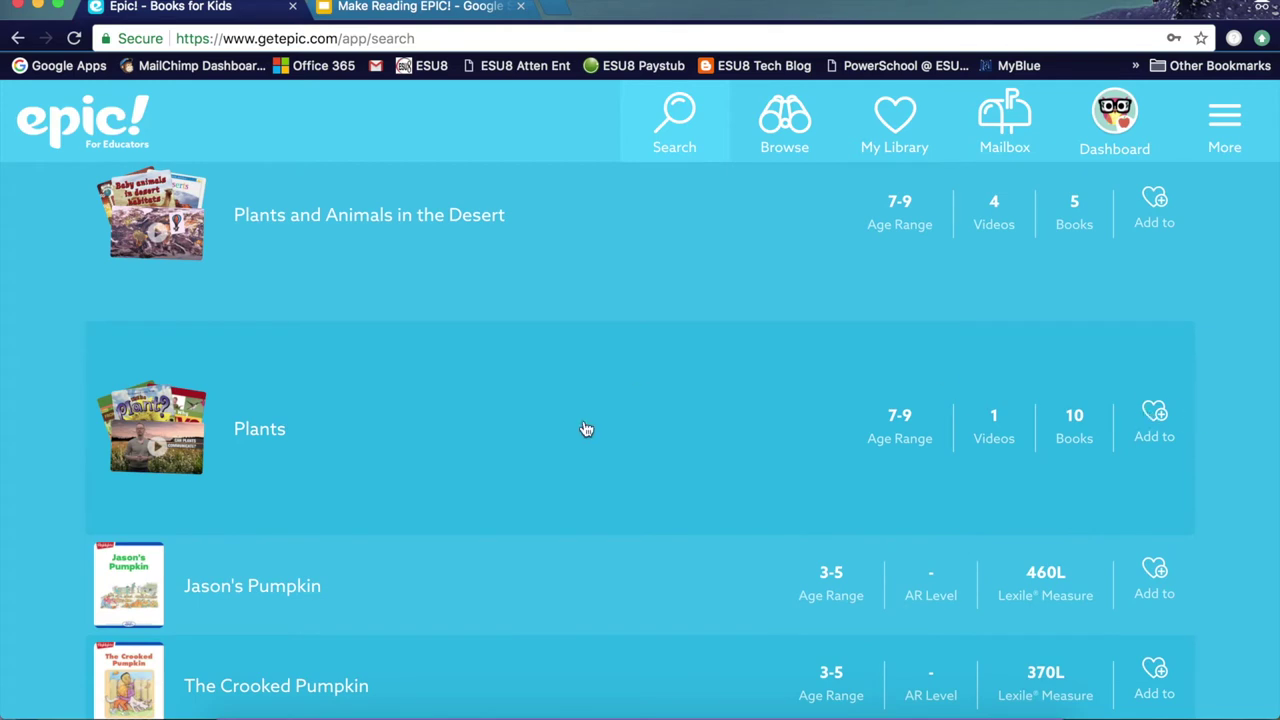
pyautogui.click(1157, 417)
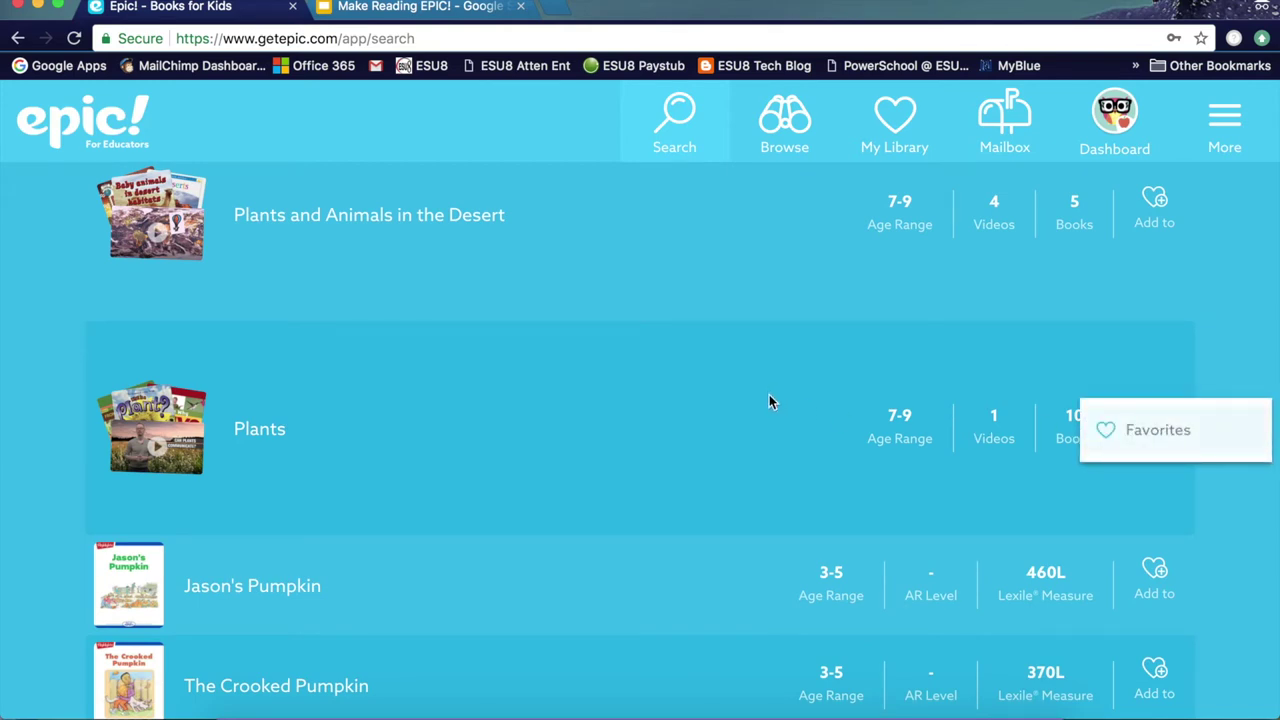
pyautogui.scroll(15, 769, 401)
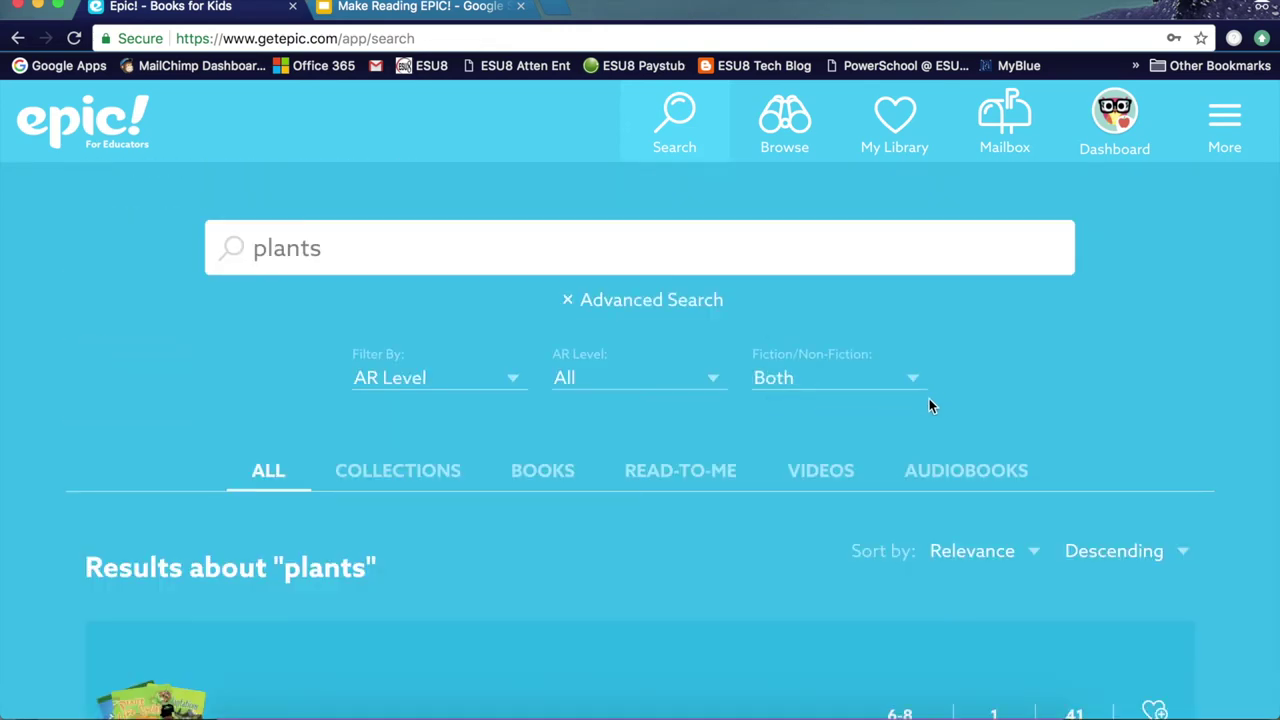
# - Limit the "plants" results to Collections and look over the list
pyautogui.click(409, 484)
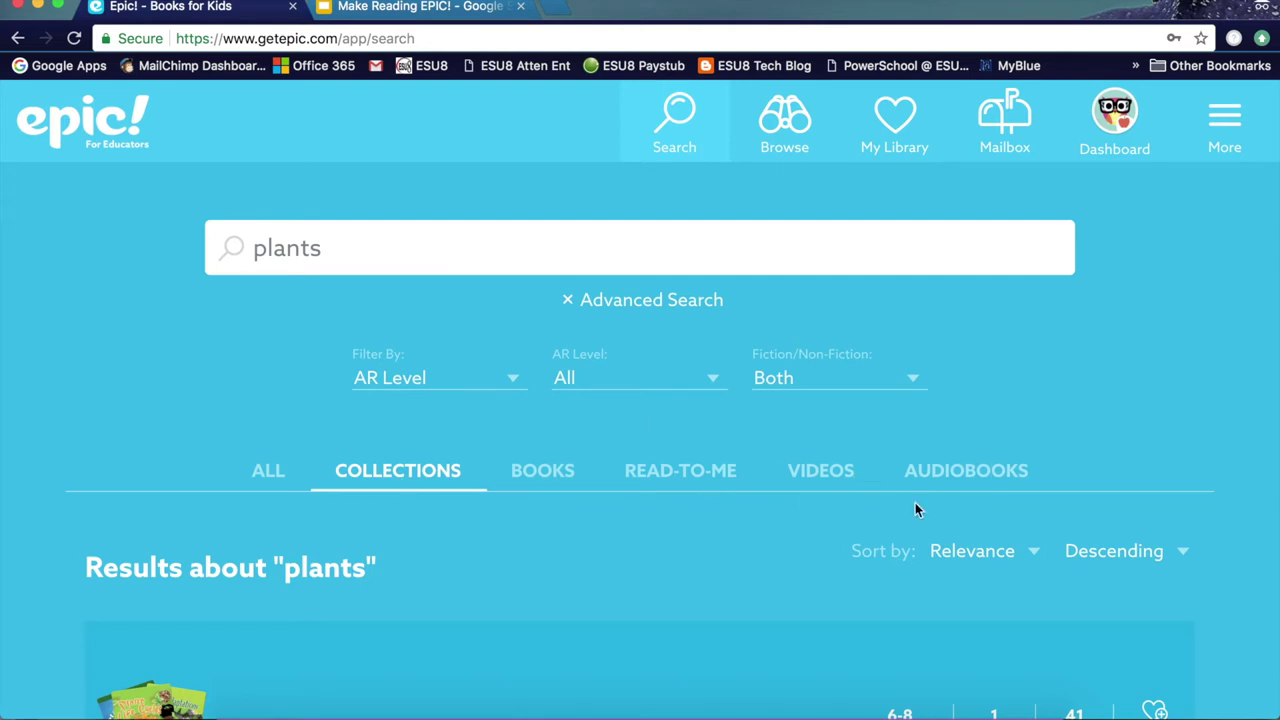
pyautogui.scroll(-3, 789, 565)
pyautogui.scroll(3, 789, 565)
# - Limit the "plants" results to Read-to-Me titles and examine their age range, read time, AR level and Lexile measure
pyautogui.click(696, 474)
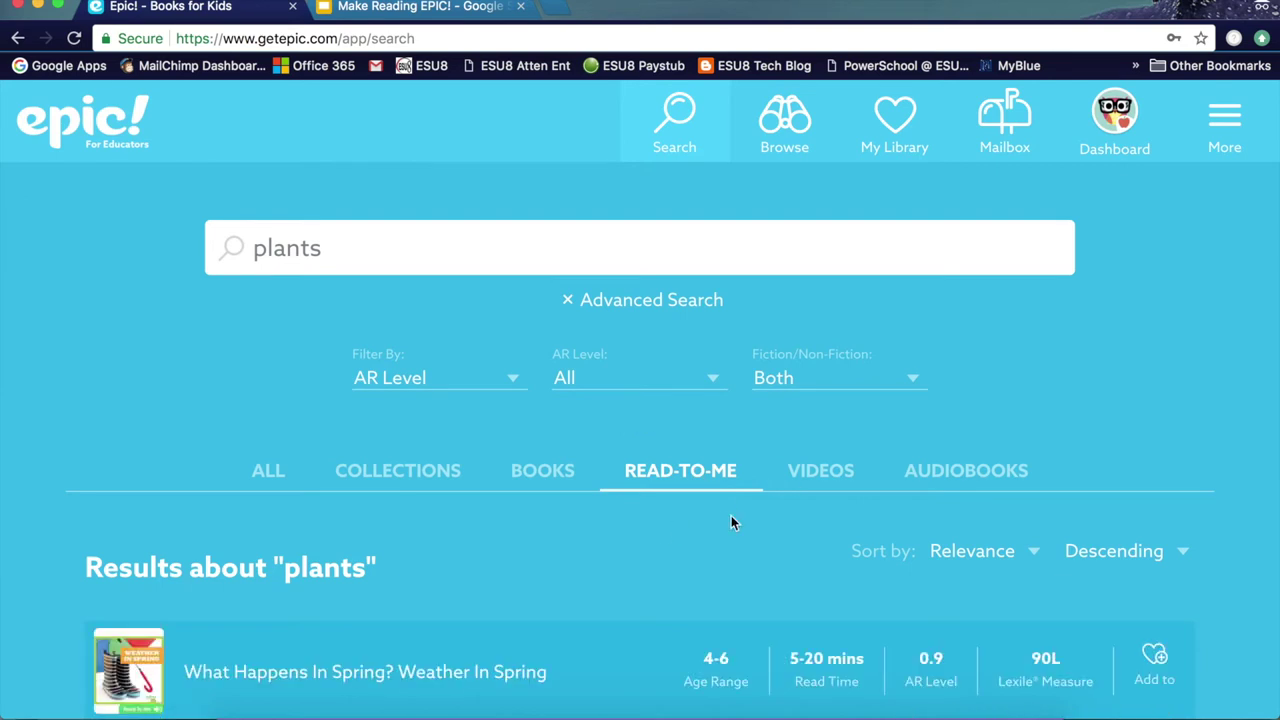
pyautogui.scroll(-2, 765, 503)
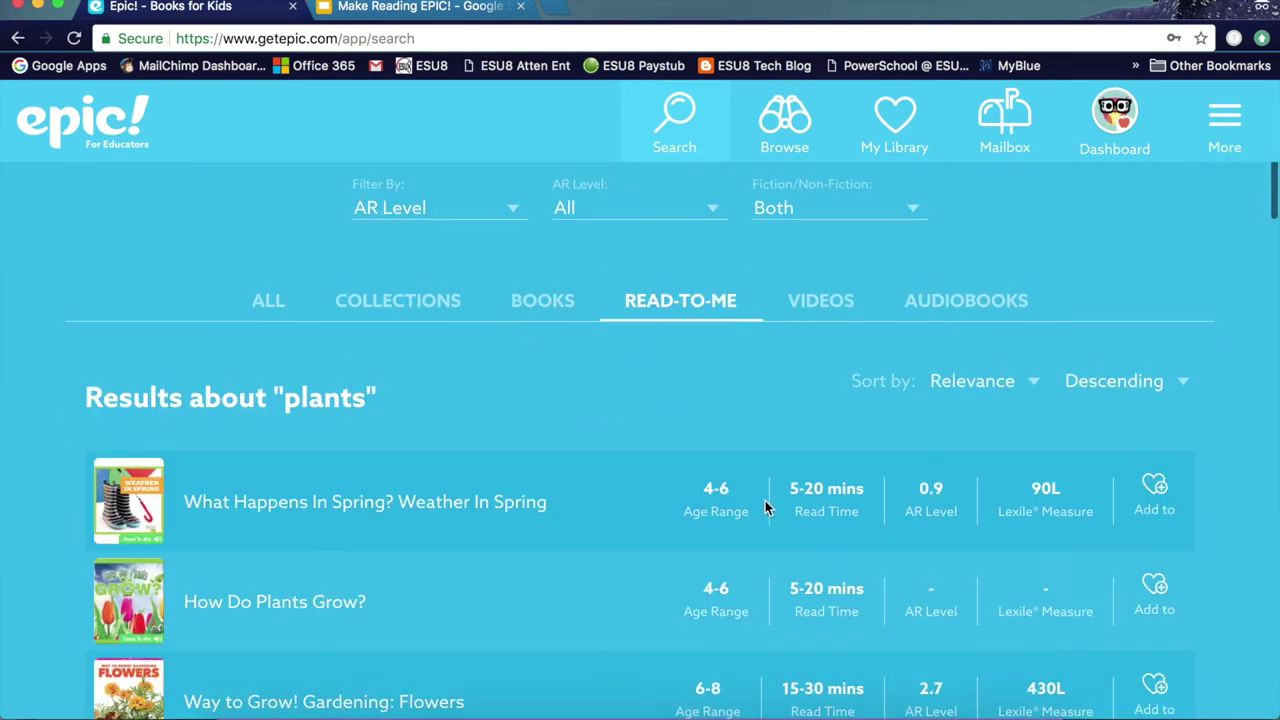
# - Open "What Happens In Spring? Weather In Spring", pause its narration, look up the word "Goodbye" on page 5, and close the book
pyautogui.click(348, 510)
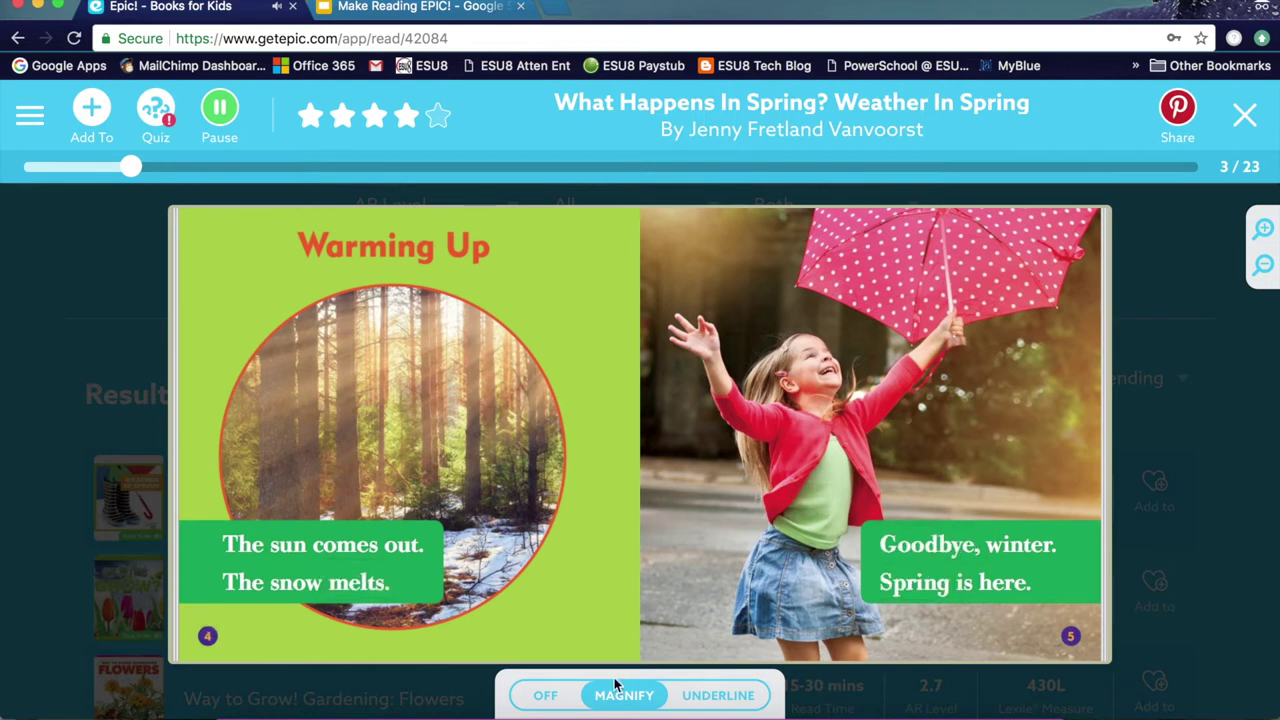
pyautogui.click(228, 106)
pyautogui.click(920, 548)
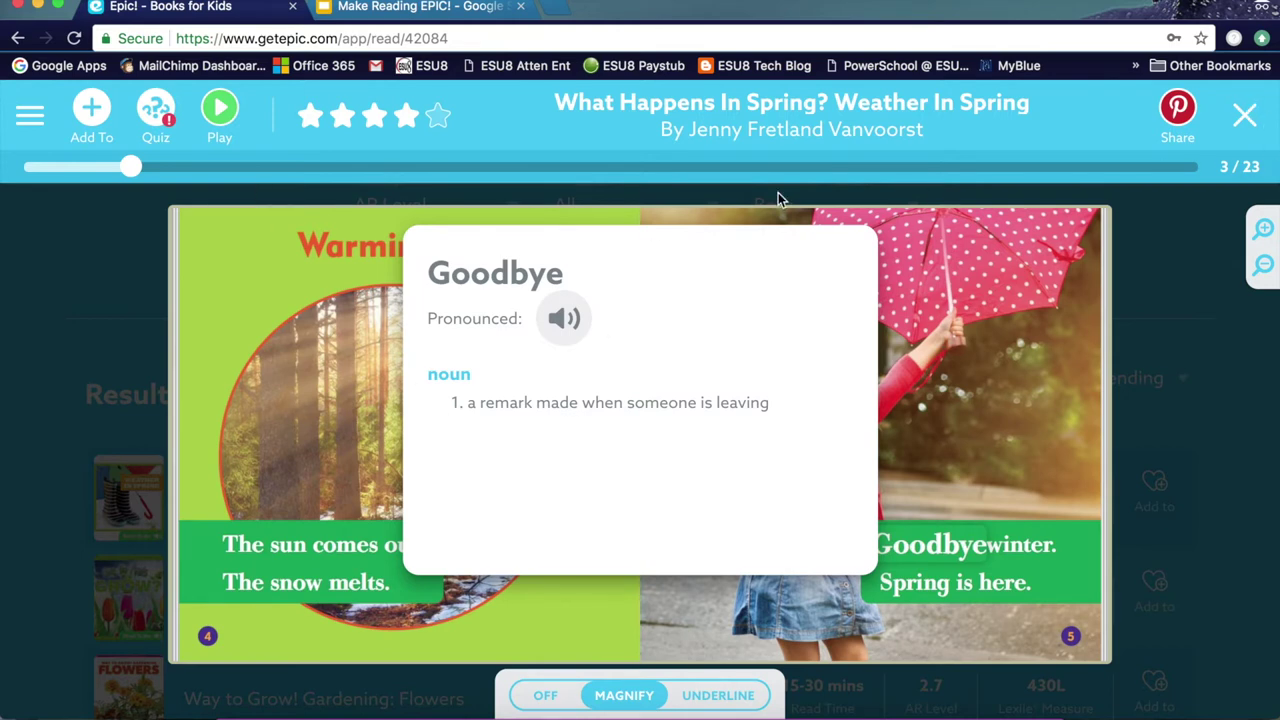
pyautogui.click(1245, 116)
pyautogui.click(1245, 117)
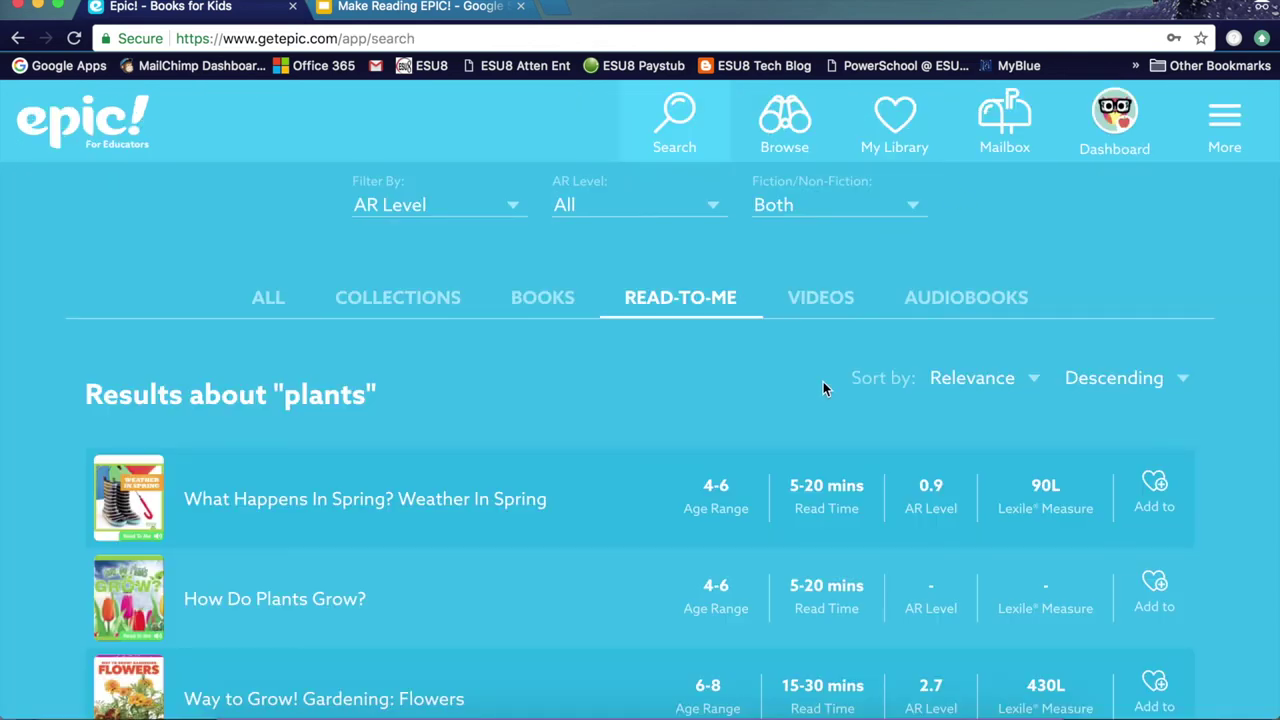
# - Limit the "plants" results to Audiobooks, sample "My Garden", skip ahead to about 1:01, and pause playback
pyautogui.click(983, 301)
pyautogui.click(237, 500)
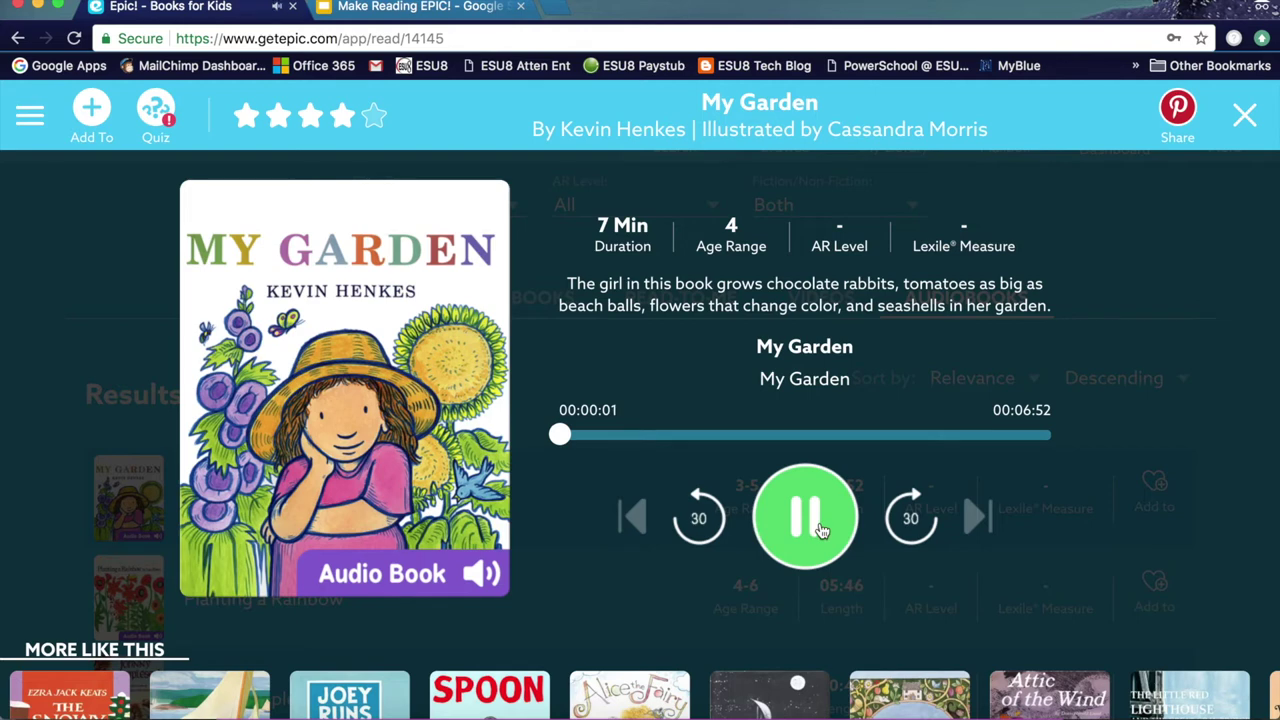
pyautogui.click(819, 530)
pyautogui.click(819, 530)
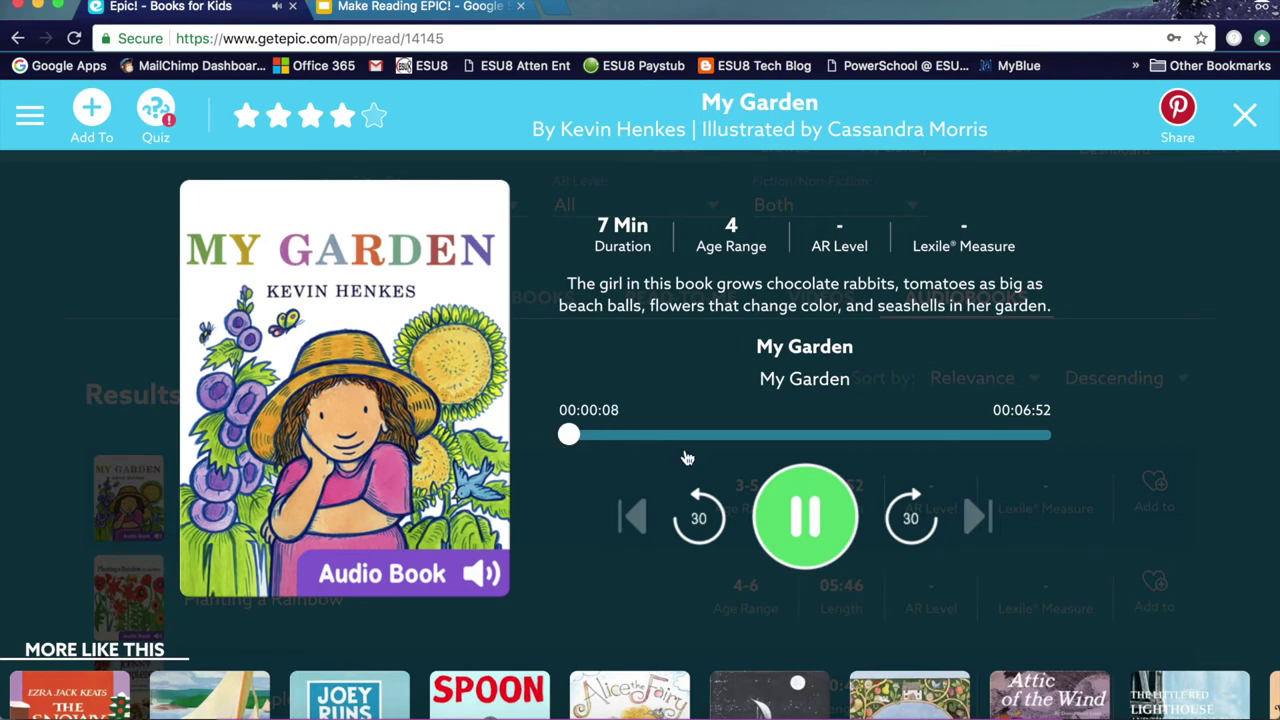
pyautogui.click(612, 436)
pyautogui.moveTo(614, 438); pyautogui.dragTo(631, 436)
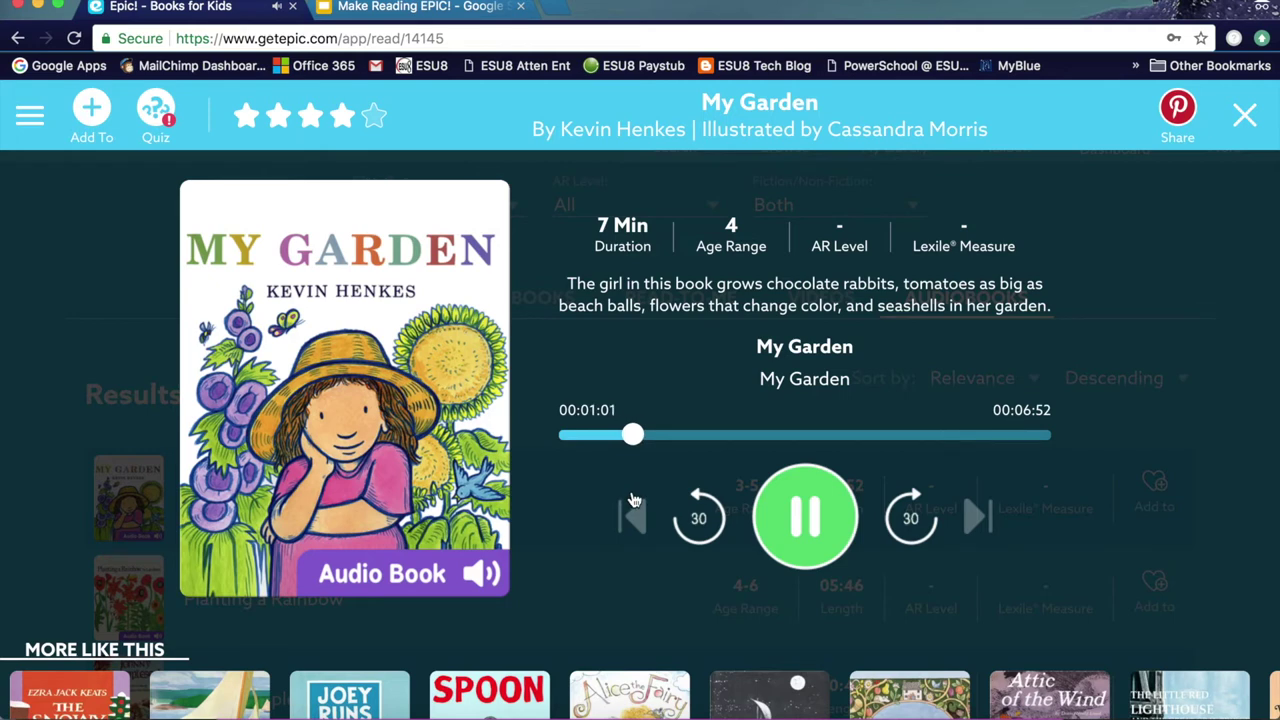
pyautogui.click(816, 540)
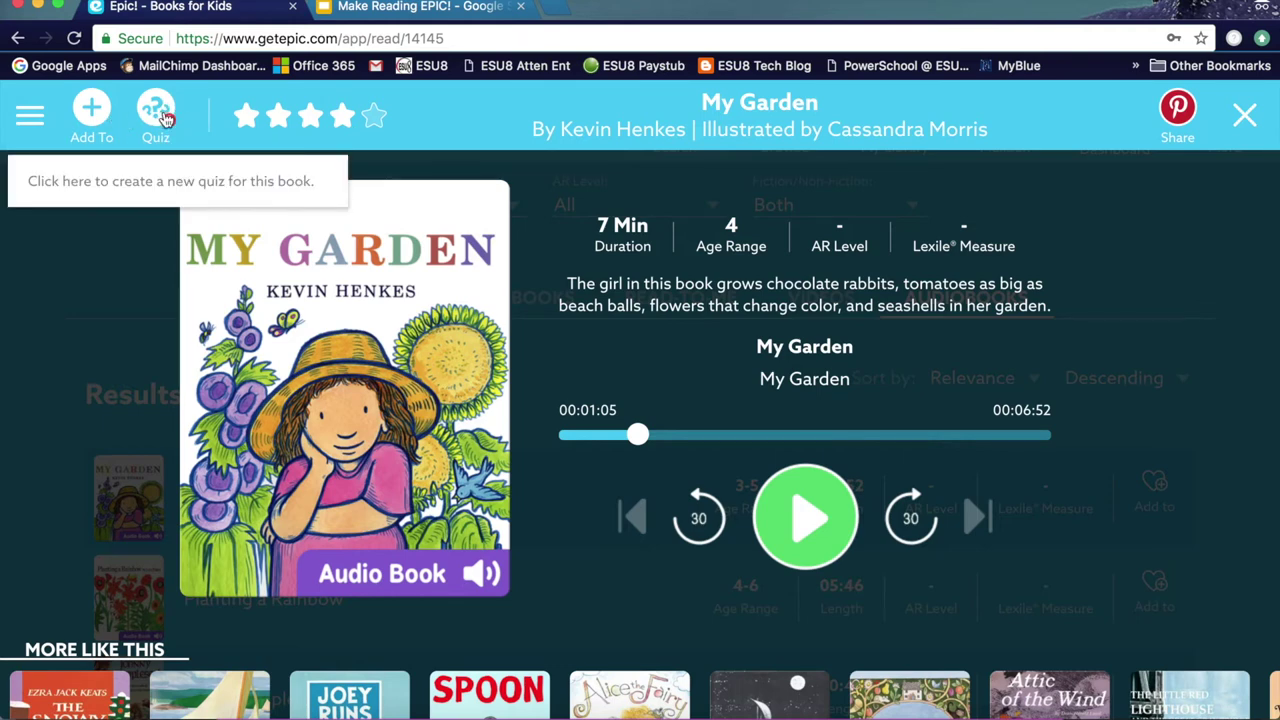
# - Add "My Garden" to the Kindergarten Audio Books collection, dismiss the sharing offer and return to the search results
pyautogui.click(91, 117)
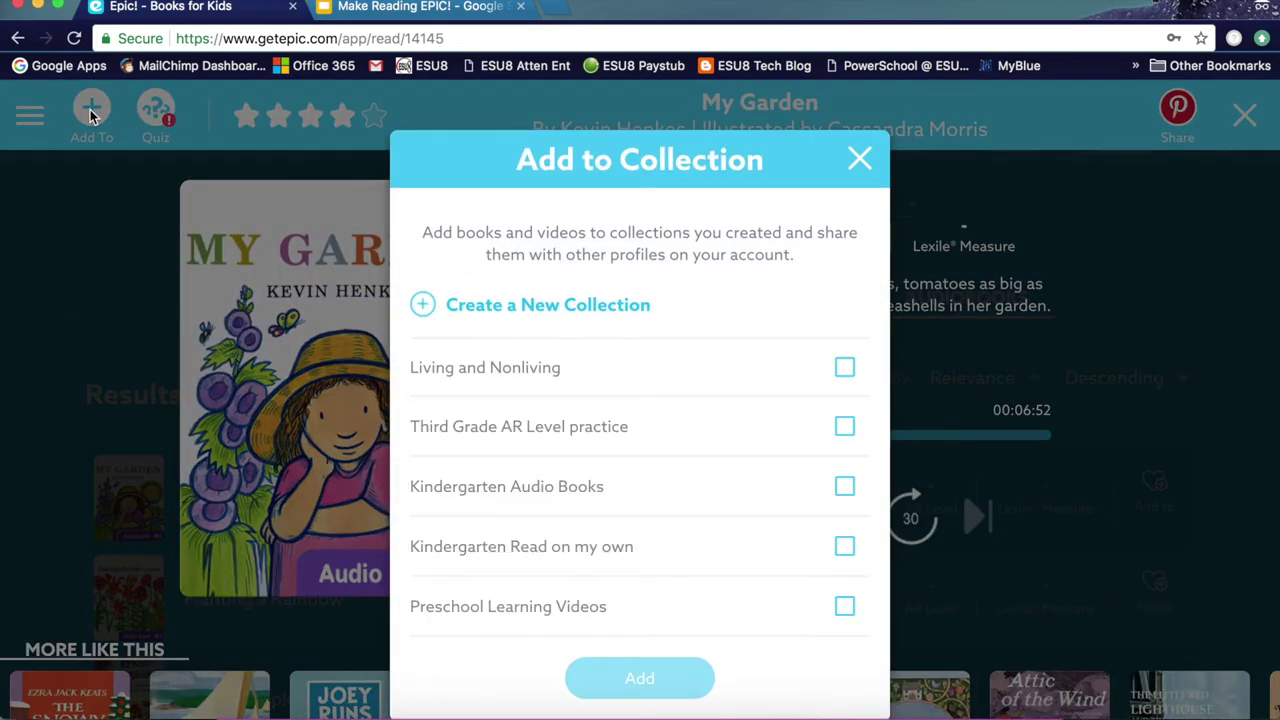
pyautogui.scroll(-3, 608, 501)
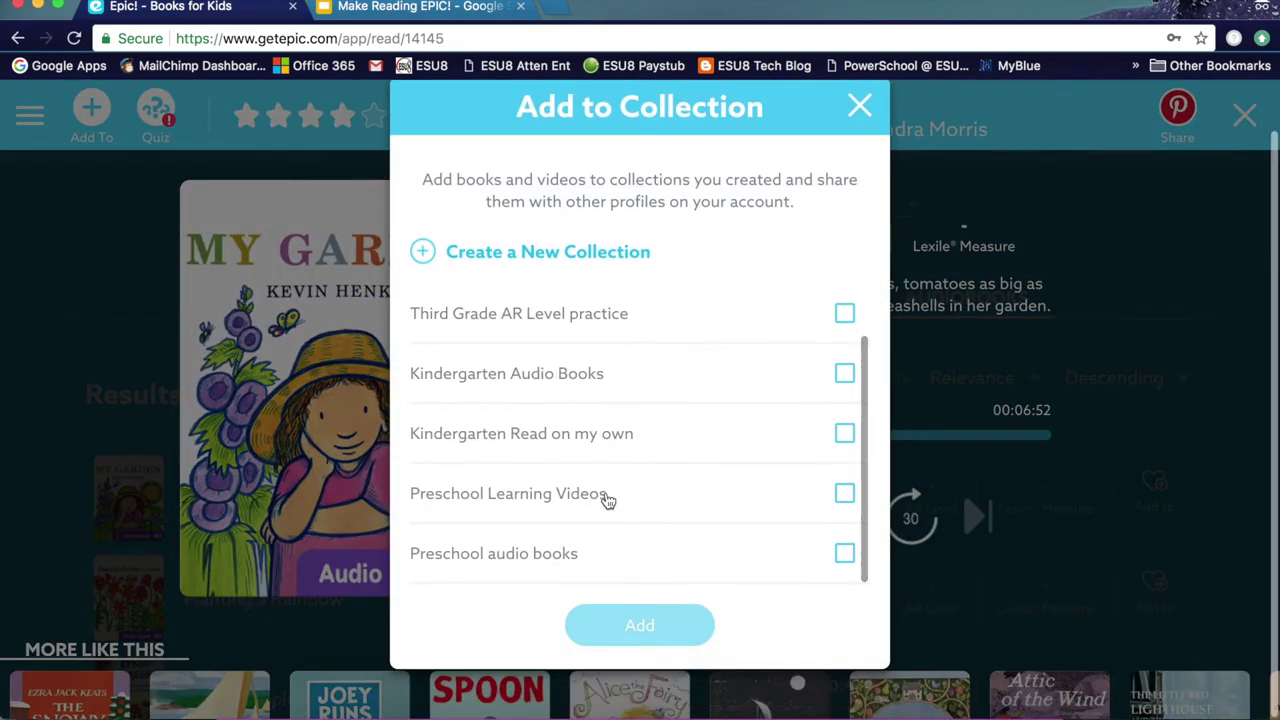
pyautogui.scroll(3, 608, 501)
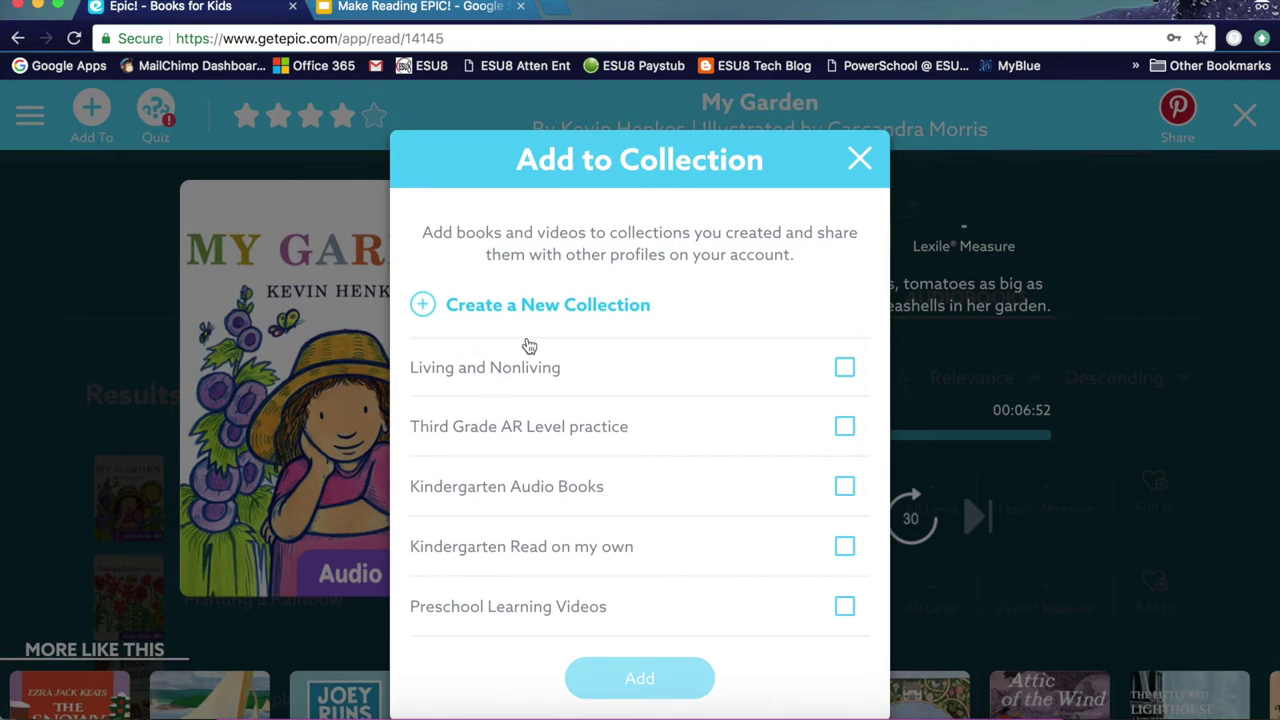
pyautogui.click(846, 489)
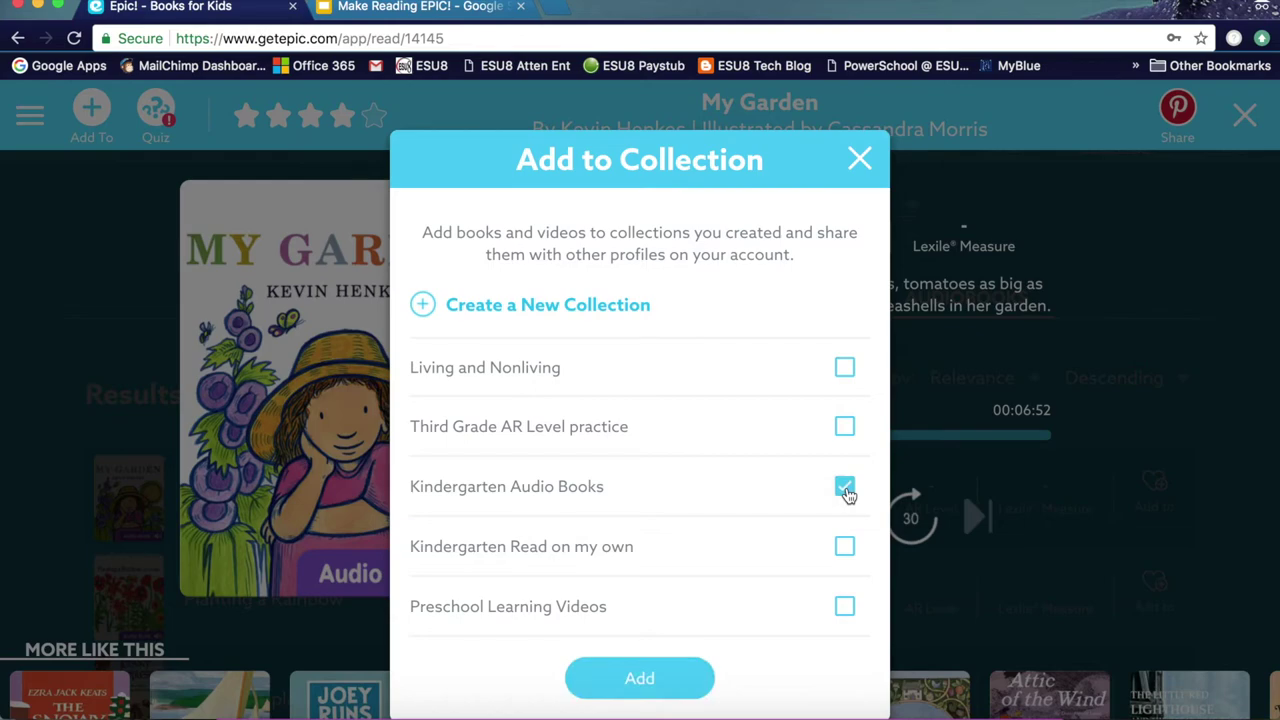
pyautogui.click(641, 679)
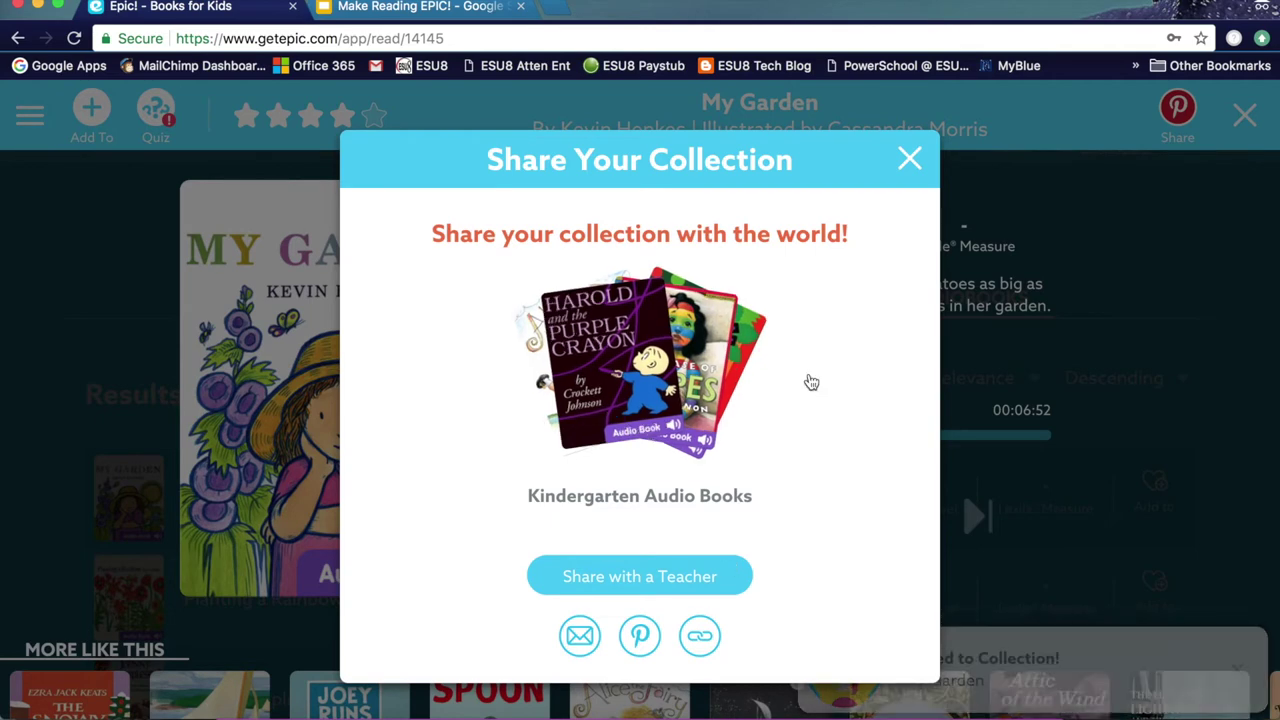
pyautogui.click(910, 158)
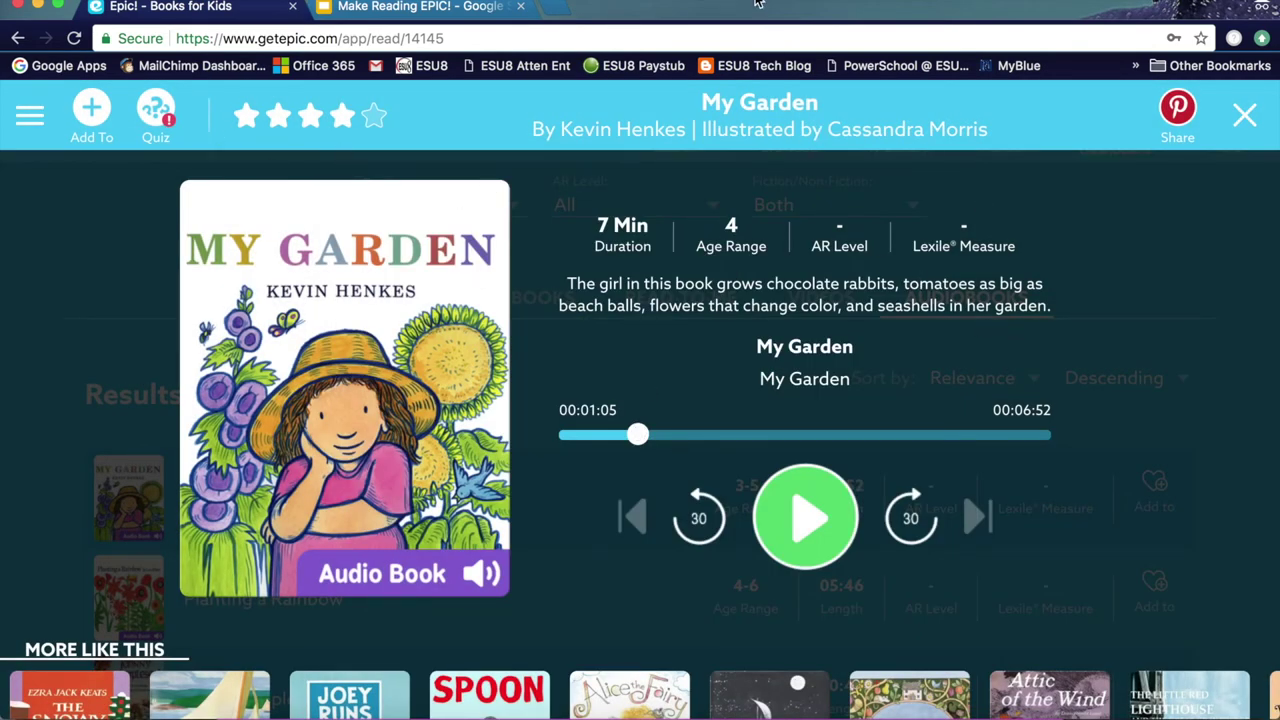
pyautogui.click(1245, 115)
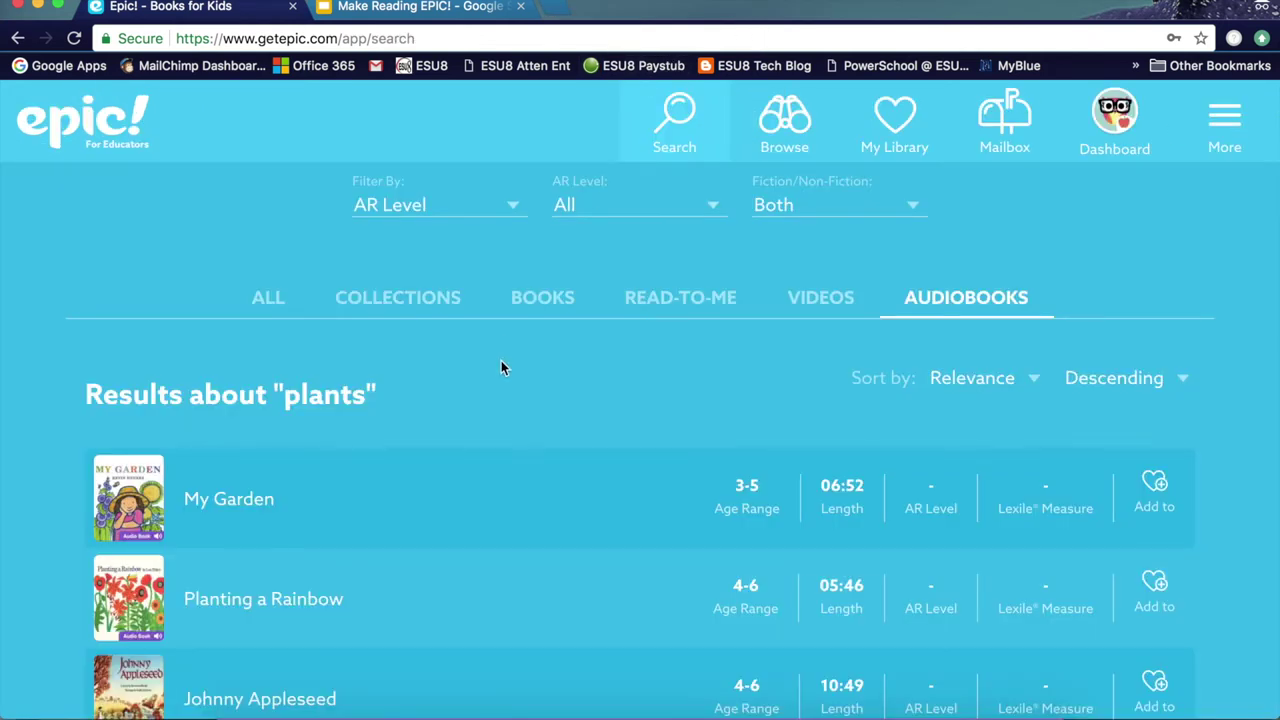
pyautogui.hotkey('ctrl', 'Left')
pyautogui.hotkey('ctrl', 'Right')
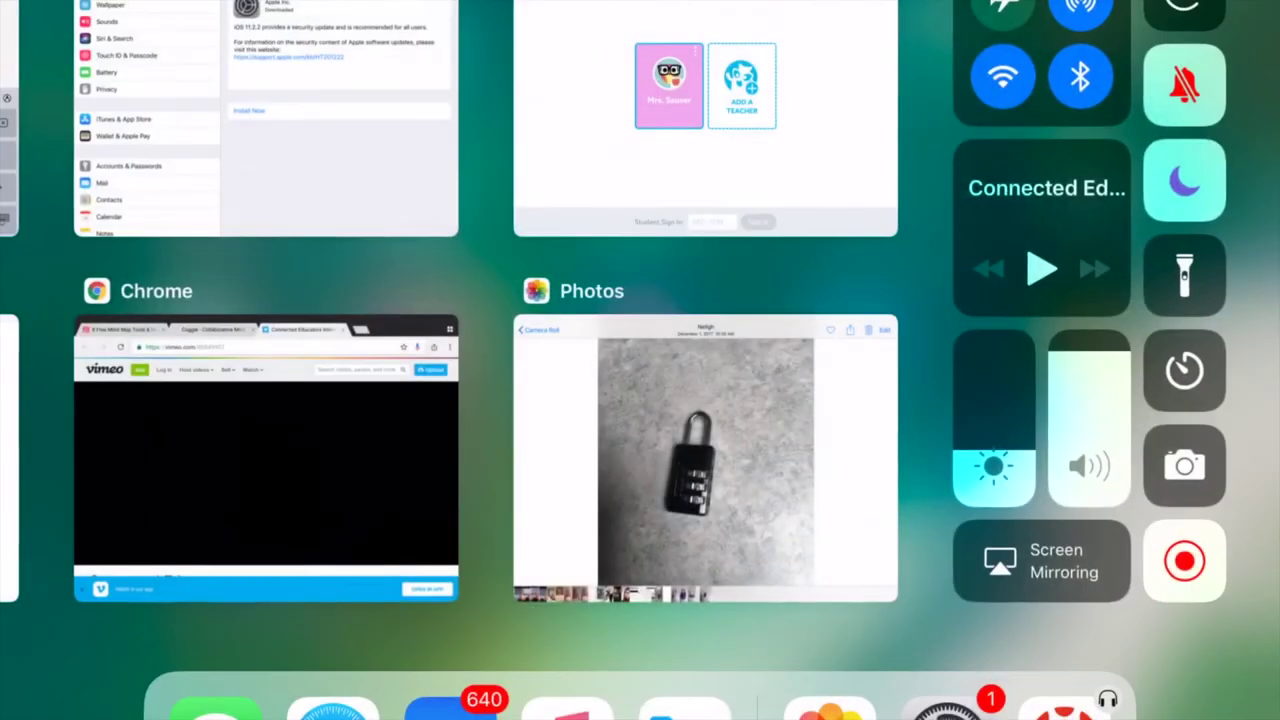
pyautogui.click(1183, 560)
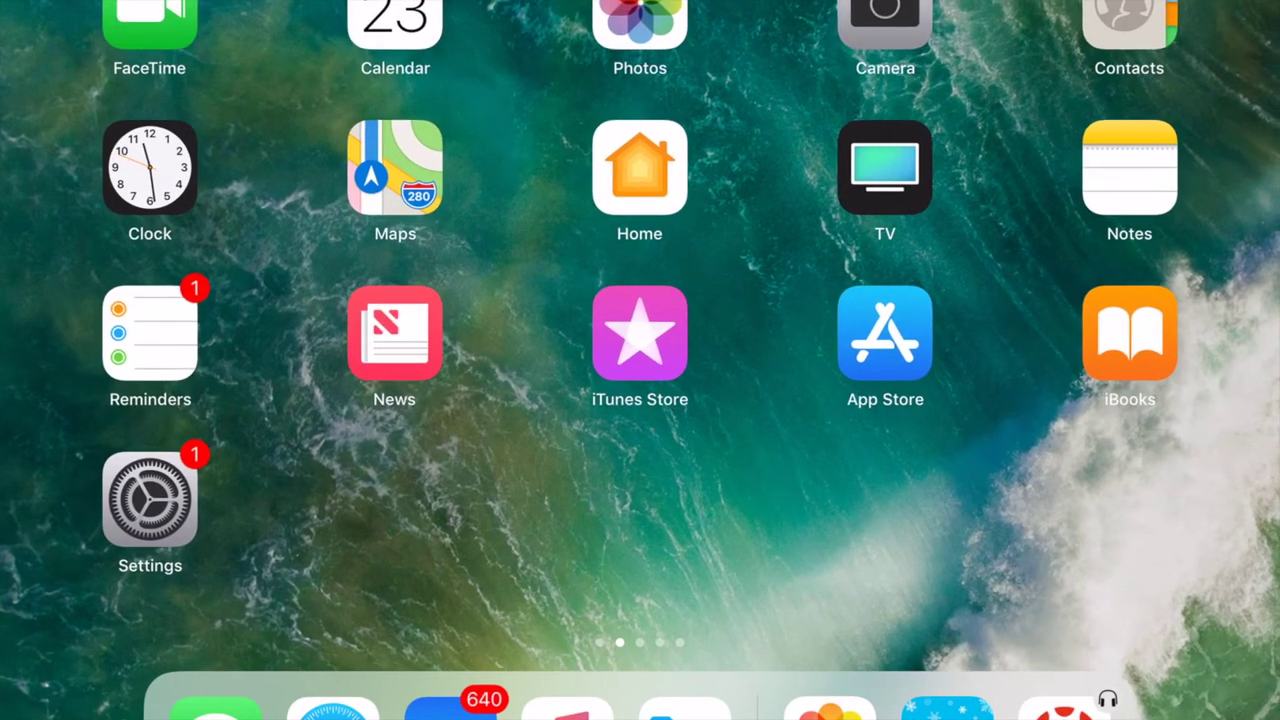
# - Launch the Epic! app on the iPad and choose the existing teacher profile
pyautogui.hscroll(3, 640, 360)
pyautogui.hscroll(5, 640, 360)
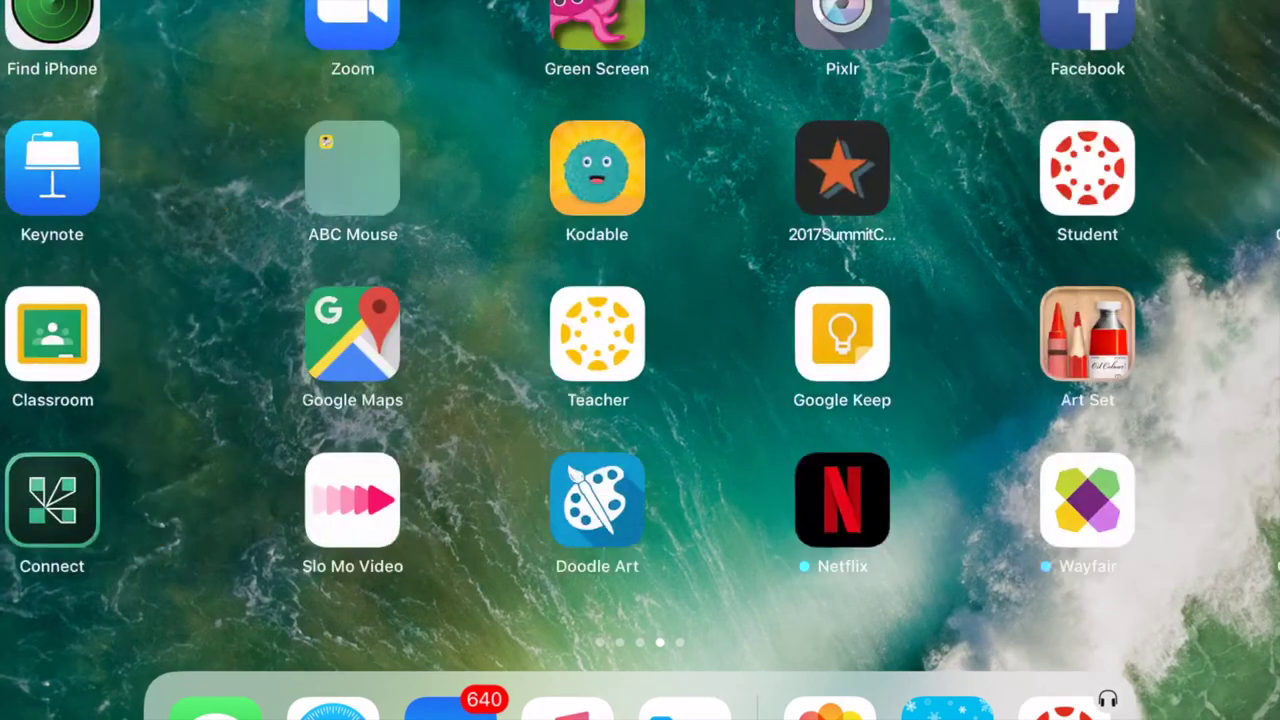
pyautogui.hscroll(5, 640, 360)
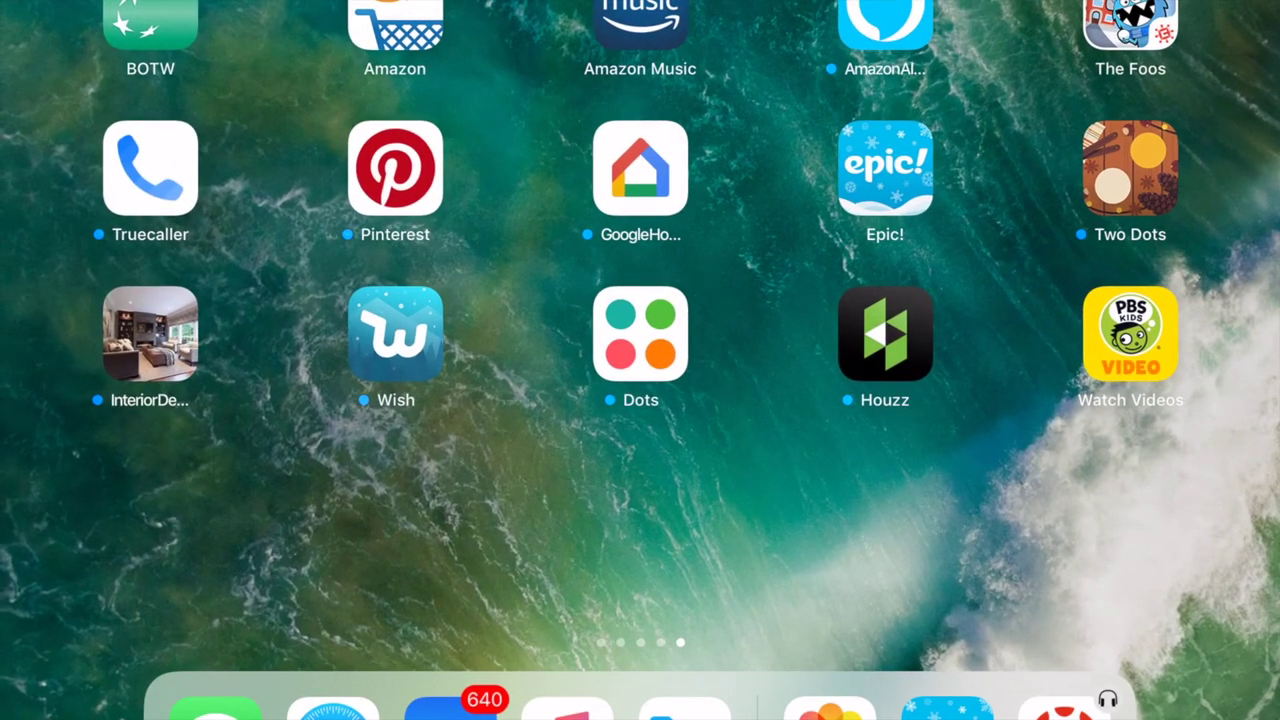
pyautogui.click(885, 168)
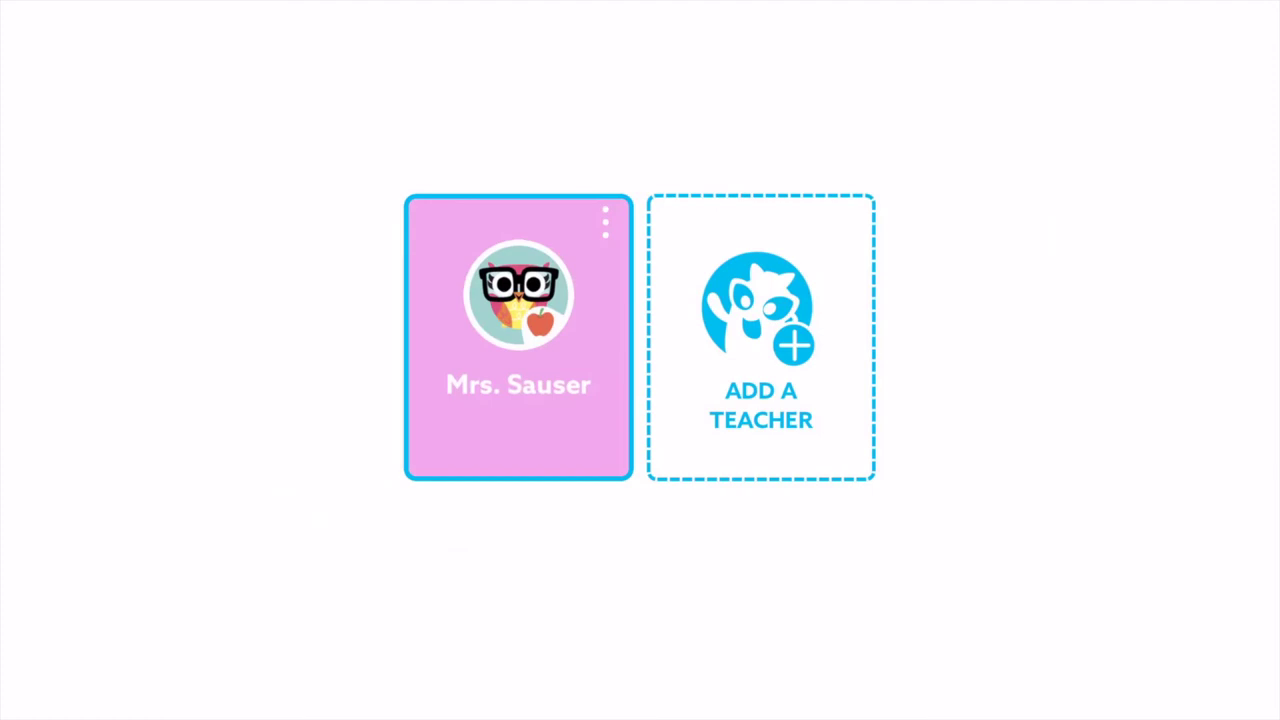
pyautogui.click(518, 337)
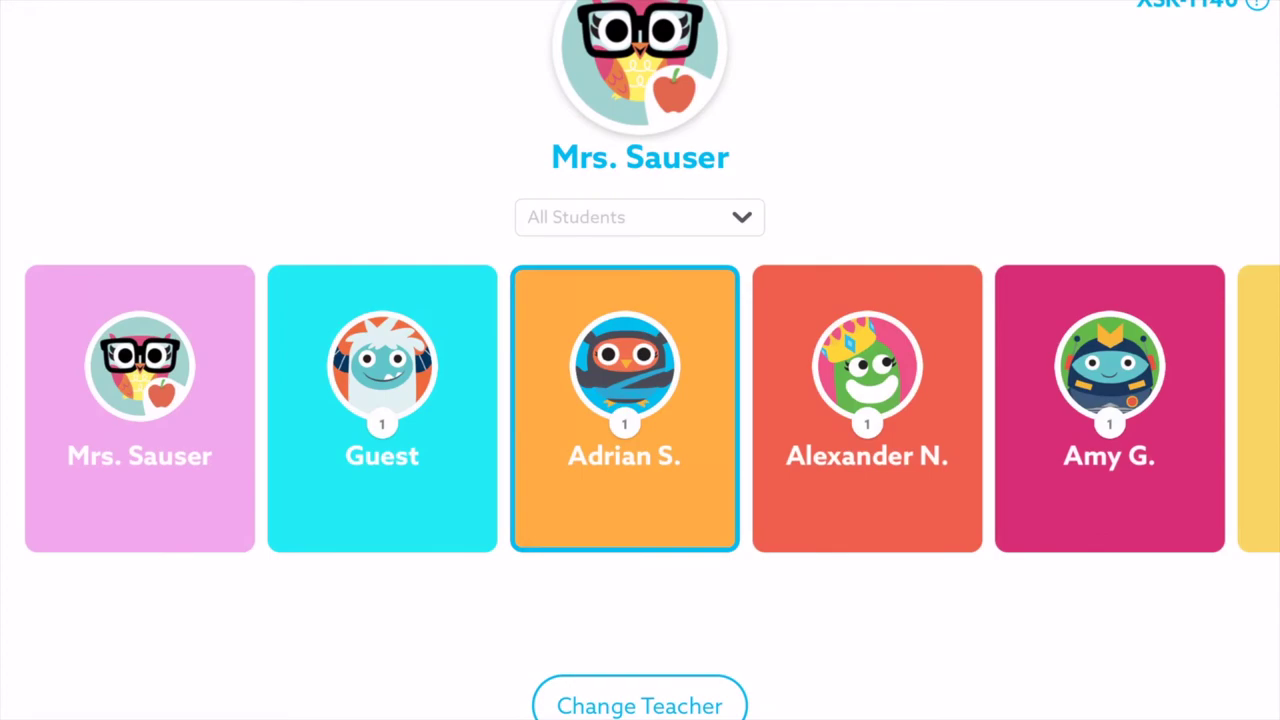
# - Look through the class's student profiles to the end of the list and return to its beginning
pyautogui.hscroll(15, 640, 409)
pyautogui.hscroll(15, 640, 409)
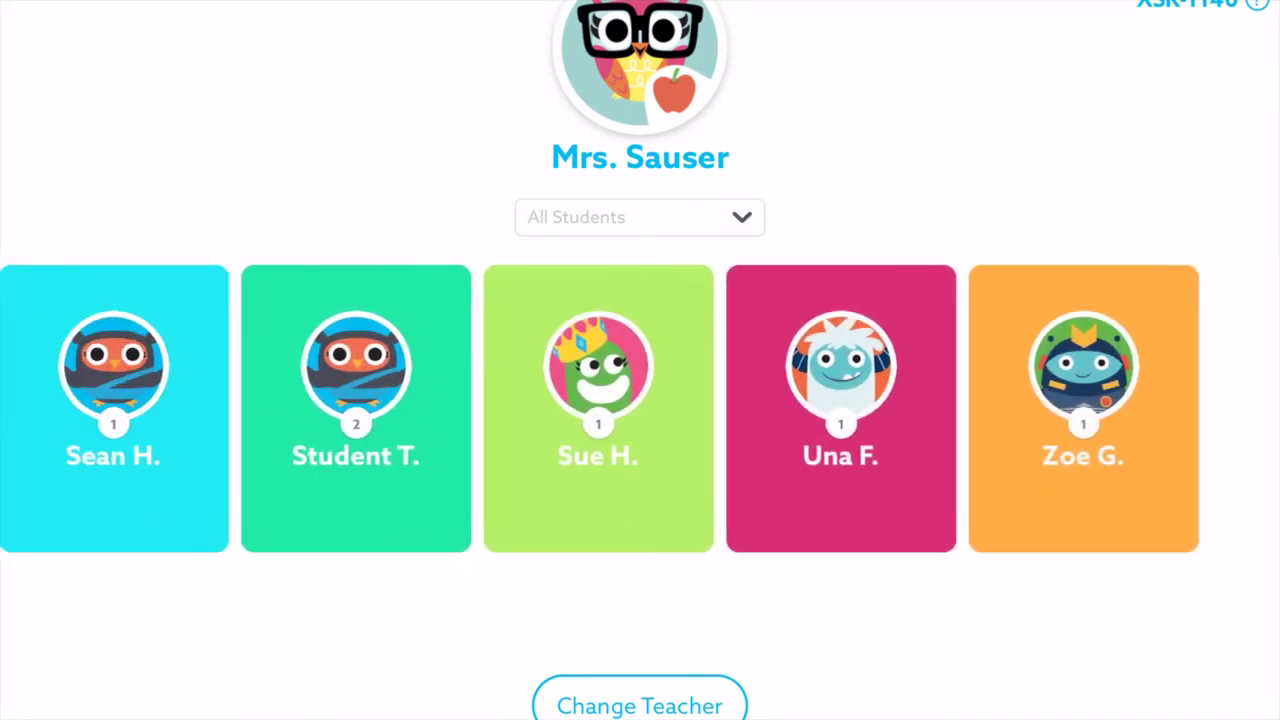
pyautogui.hscroll(-15, 640, 409)
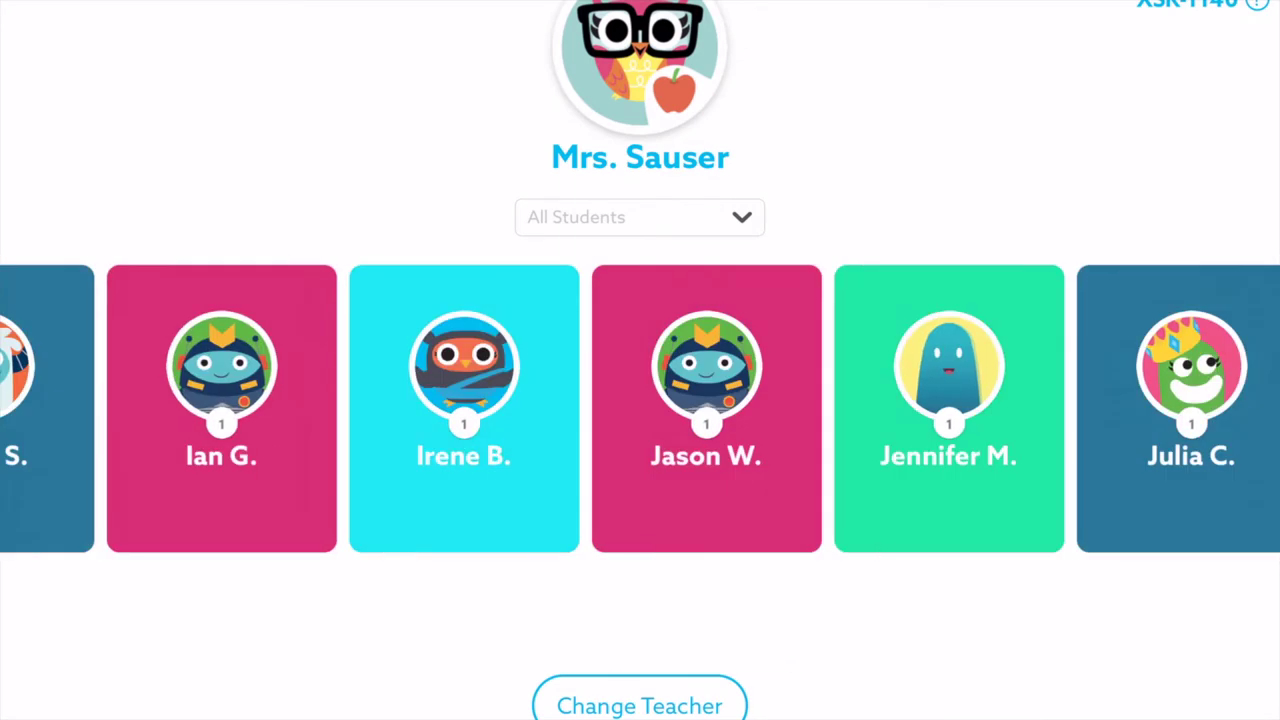
pyautogui.hscroll(-10, 640, 409)
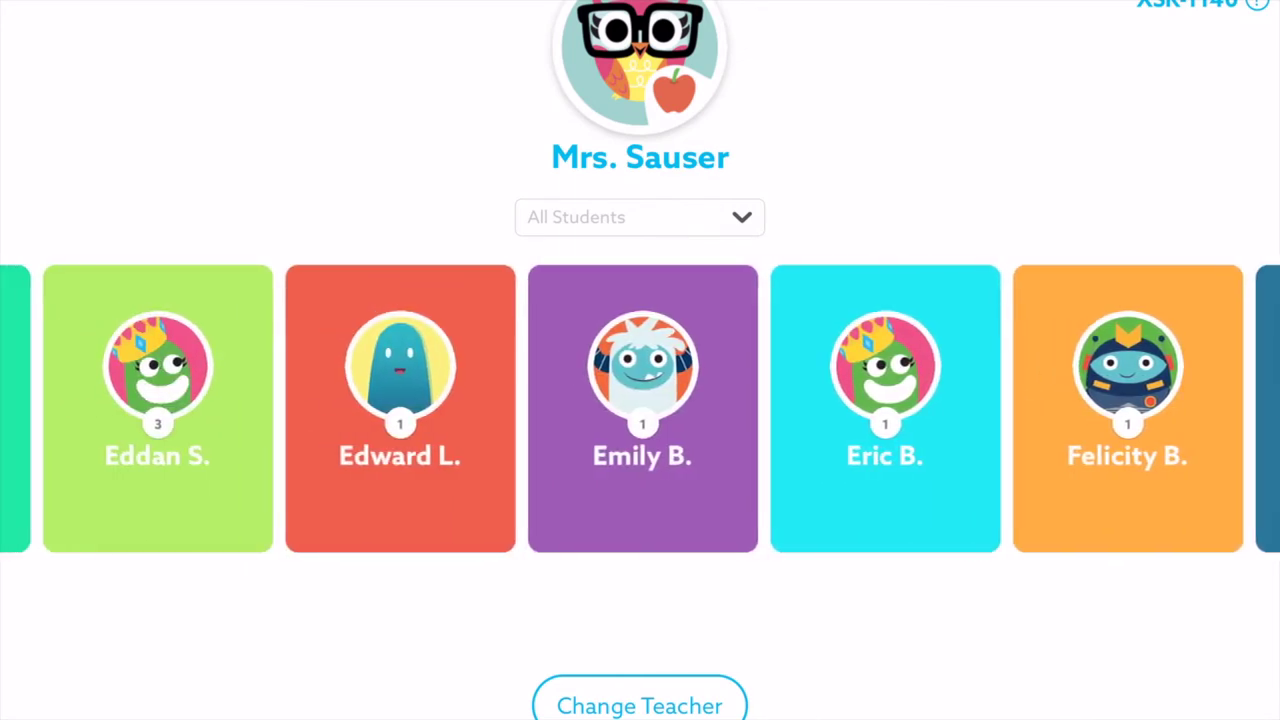
pyautogui.hscroll(-5, 640, 409)
pyautogui.hscroll(-5, 640, 409)
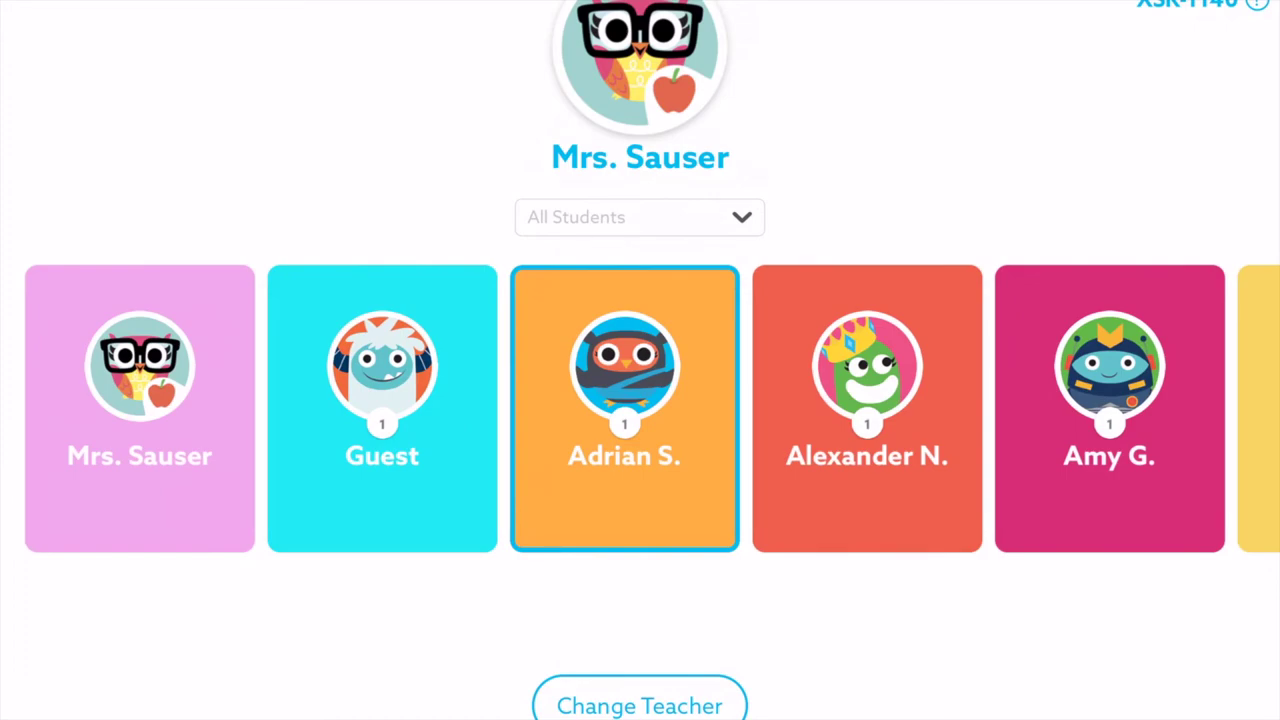
# - Enter the red student profile with the crowned avatar and pick Adventure, Daily Life, Fantasy, Funny, History and Learning Concepts as interests
pyautogui.click(867, 408)
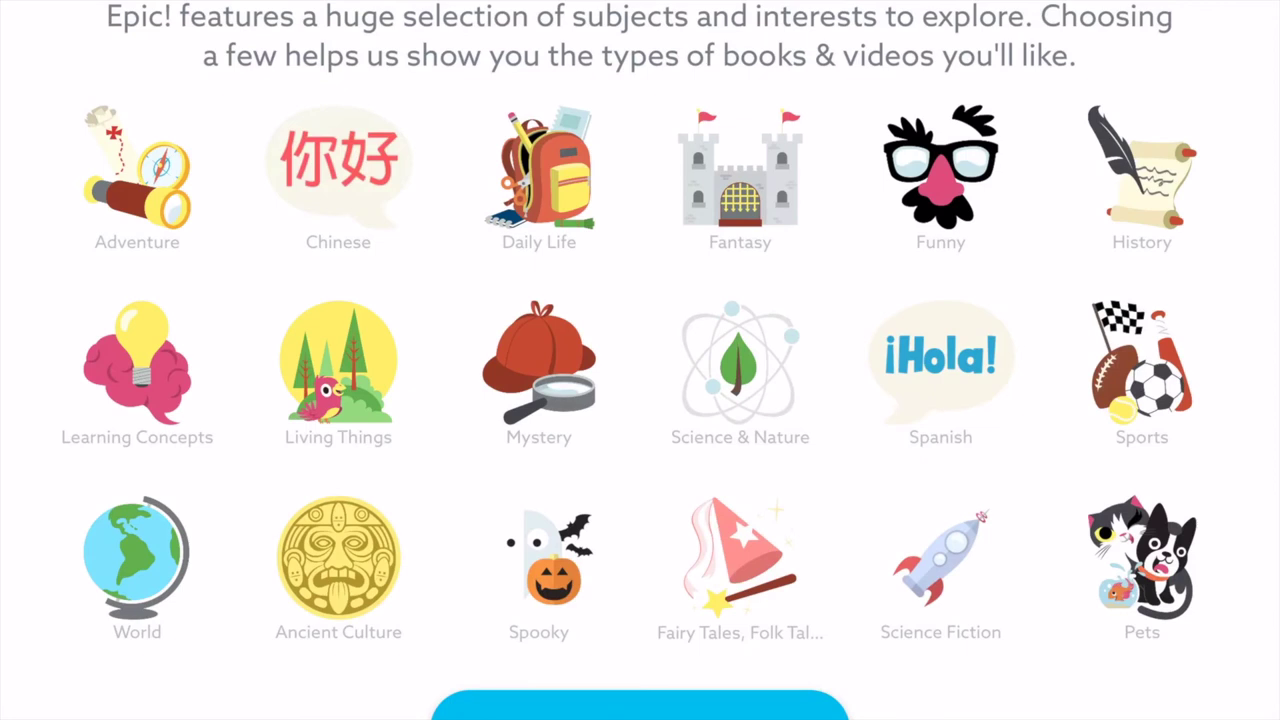
pyautogui.click(137, 167)
pyautogui.click(539, 167)
pyautogui.click(740, 167)
pyautogui.click(940, 167)
pyautogui.click(1141, 167)
pyautogui.click(137, 362)
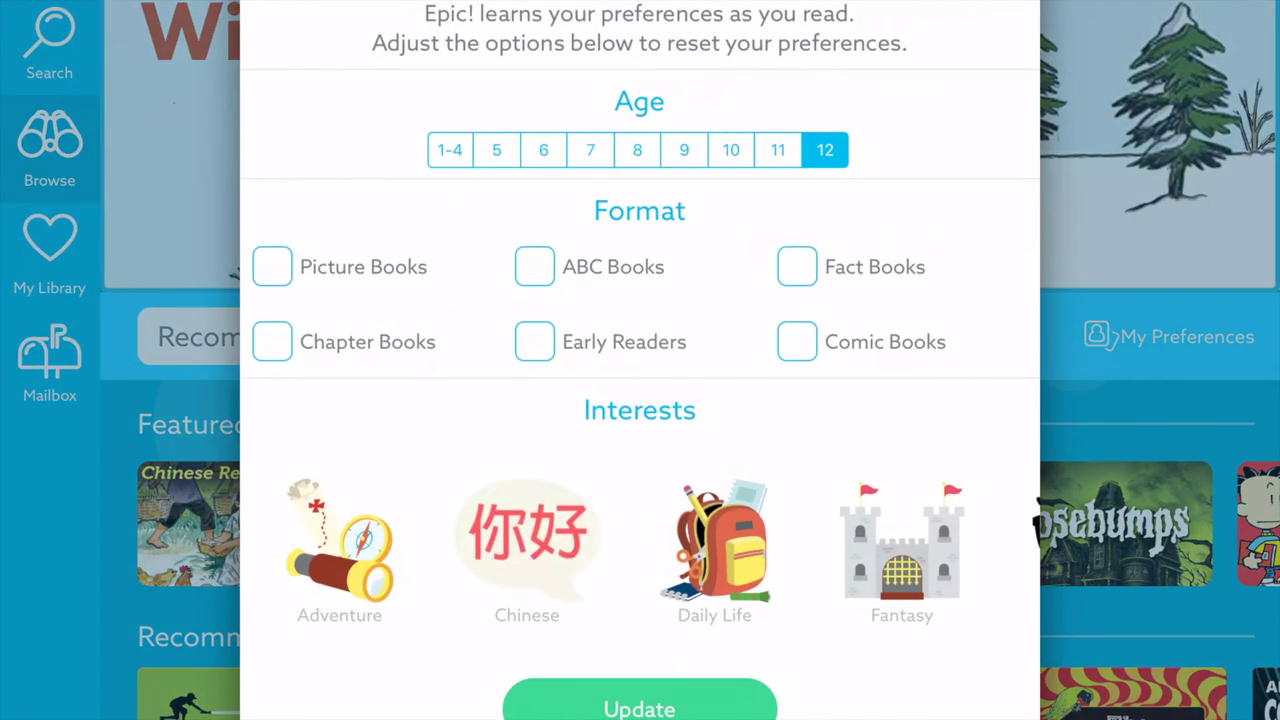
# - Set the student's preferred age to 6 and include ABC, Chapter, Picture, Comic and Fact Books as formats
pyautogui.click(543, 150)
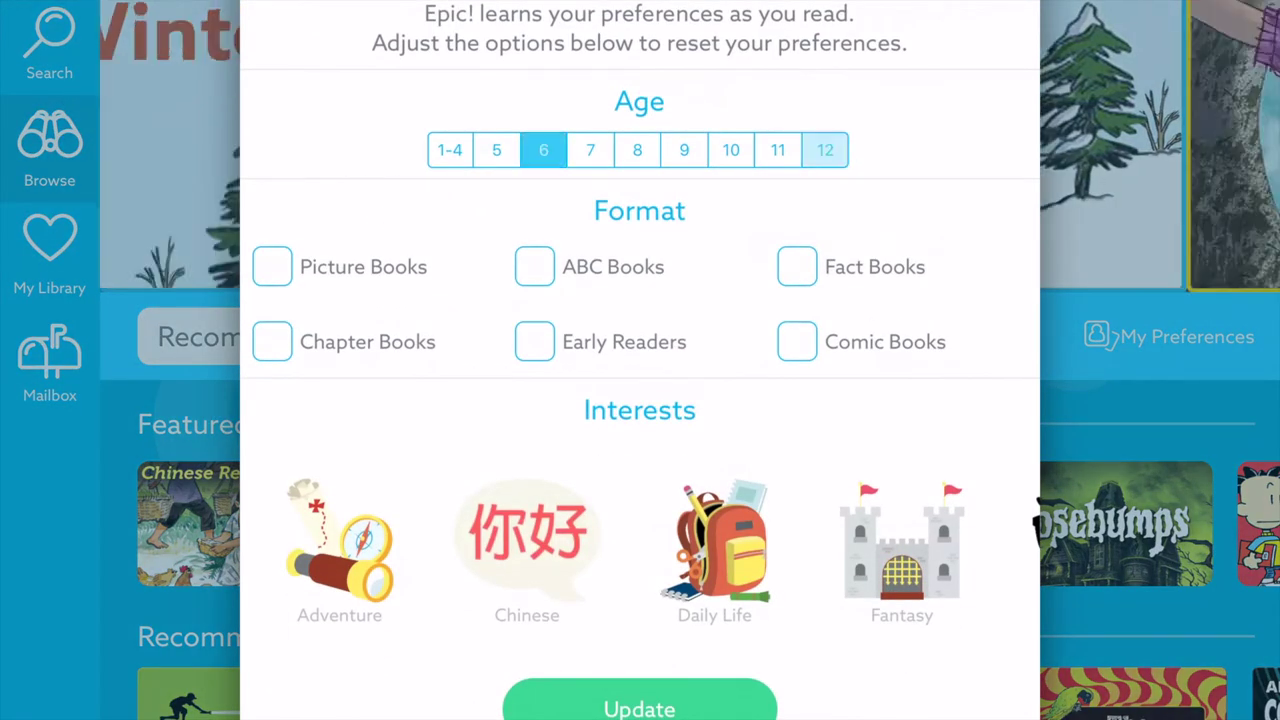
pyautogui.click(534, 266)
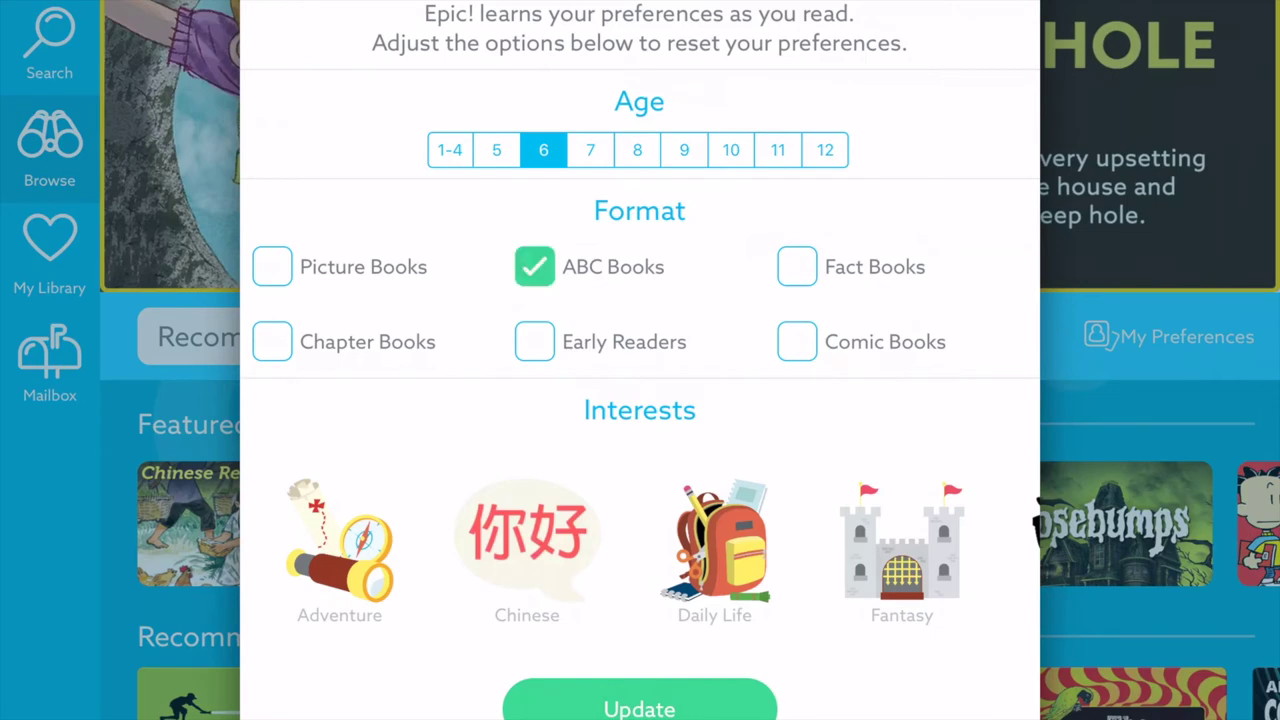
pyautogui.click(272, 341)
pyautogui.click(272, 266)
pyautogui.click(797, 341)
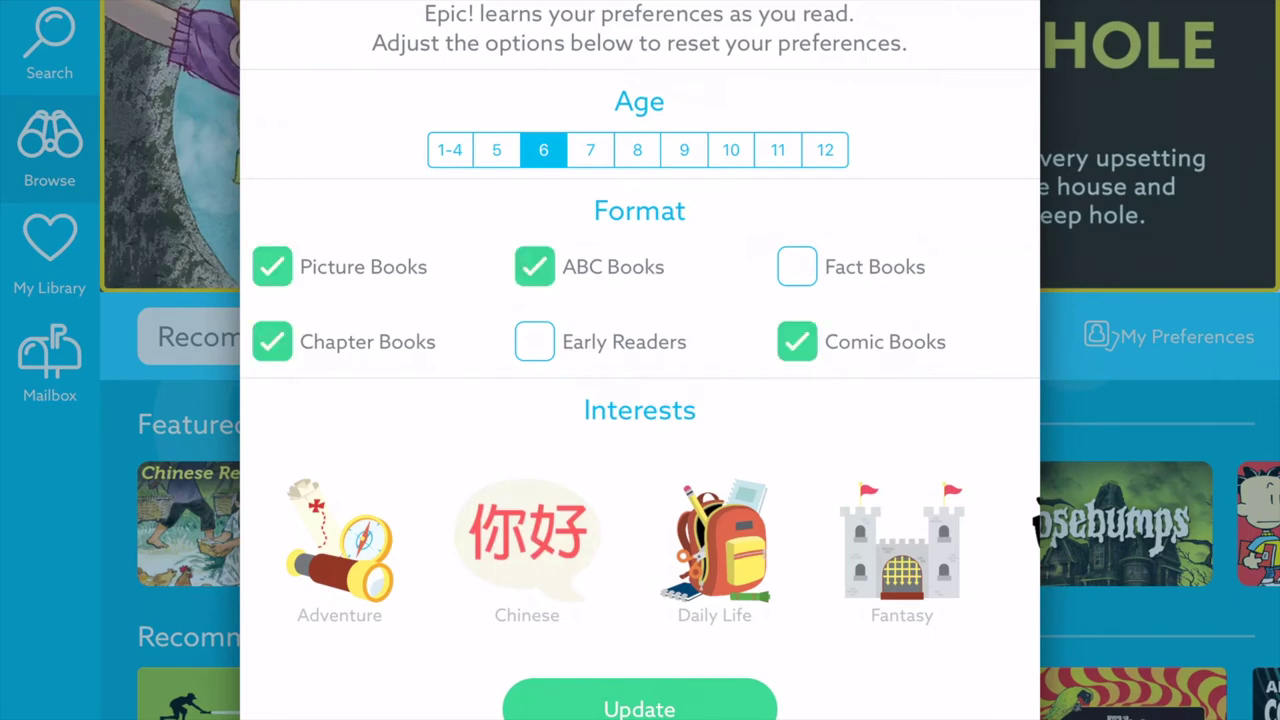
pyautogui.click(797, 266)
# - Add Sports, World and Science & Nature to the student's interests and update the preferences
pyautogui.moveTo(900, 540); pyautogui.dragTo(300, 540)
pyautogui.click(843, 540)
pyautogui.moveTo(900, 540); pyautogui.dragTo(300, 540)
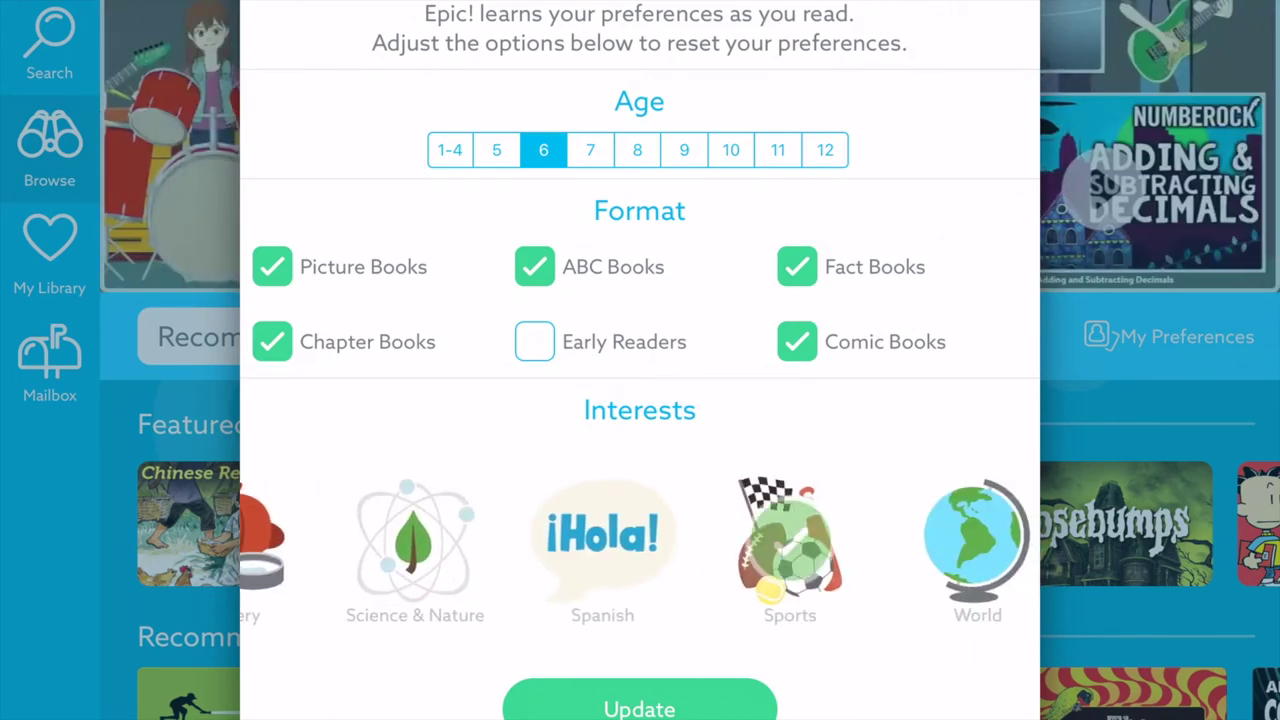
pyautogui.click(765, 540)
pyautogui.click(939, 540)
pyautogui.click(377, 540)
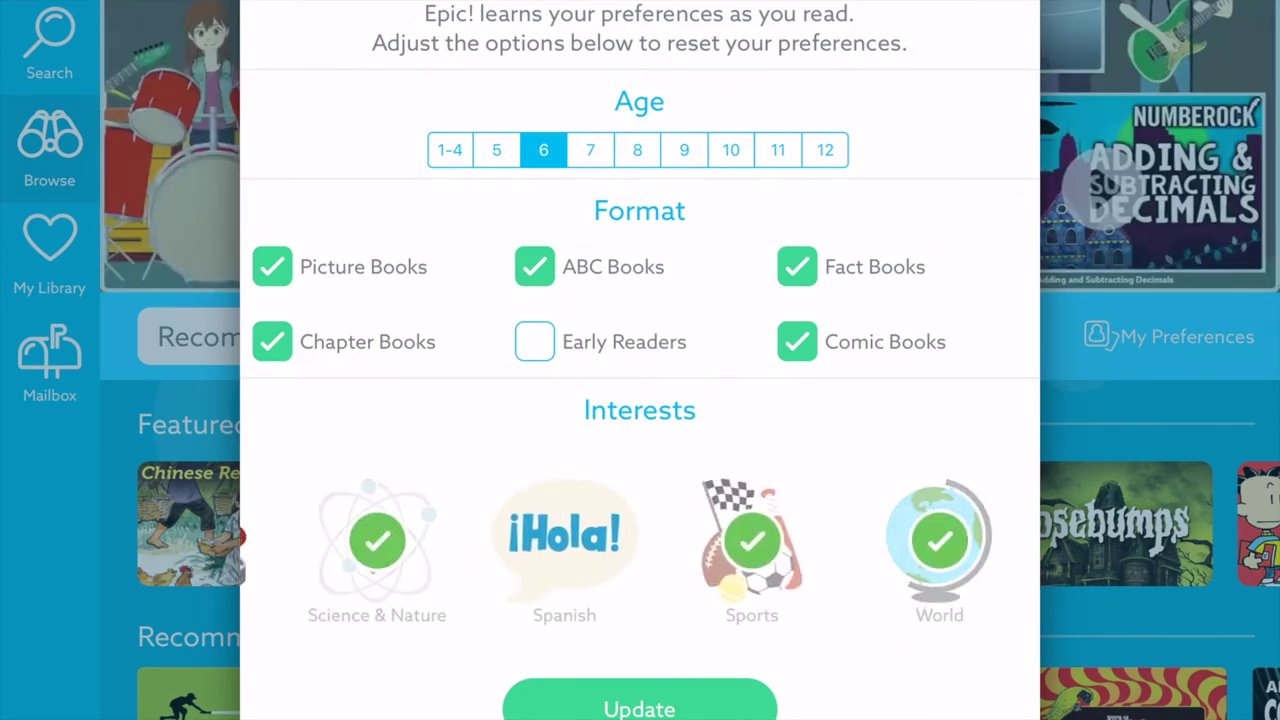
pyautogui.click(639, 708)
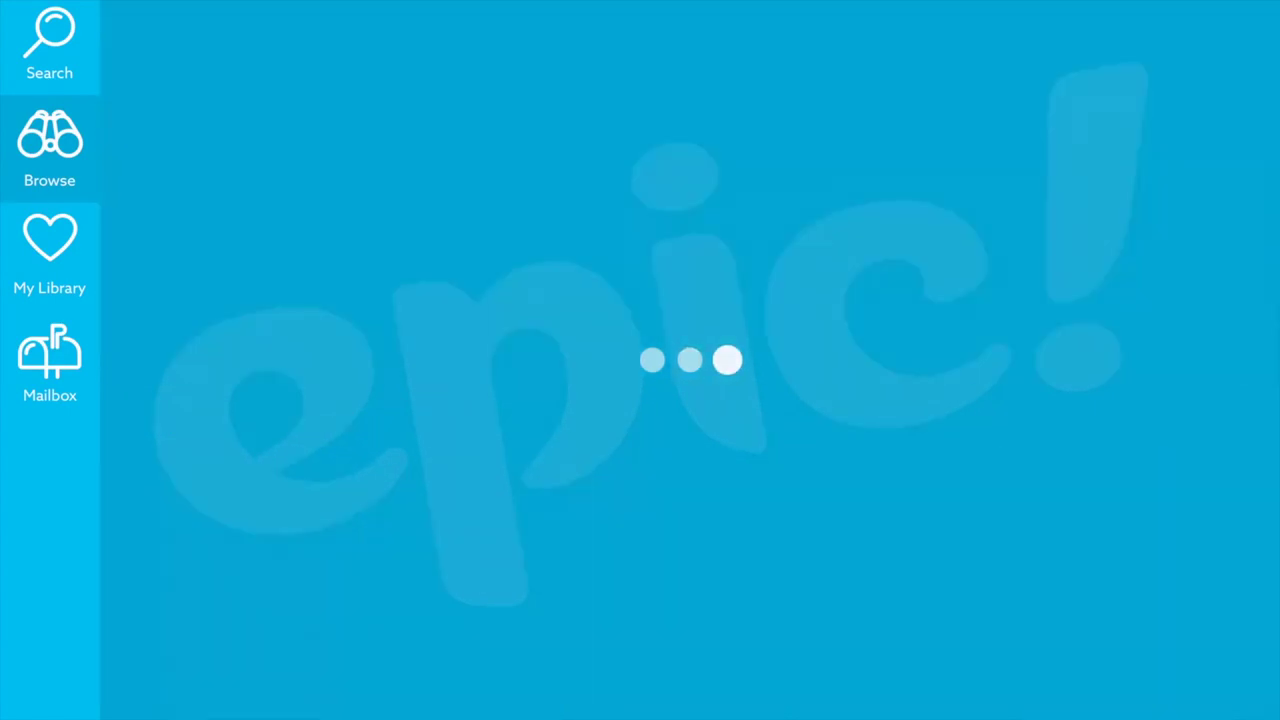
# - Browse the student's recommended books, videos and collections, including Top Picks in Sports
pyautogui.scroll(-15, 690, 360)
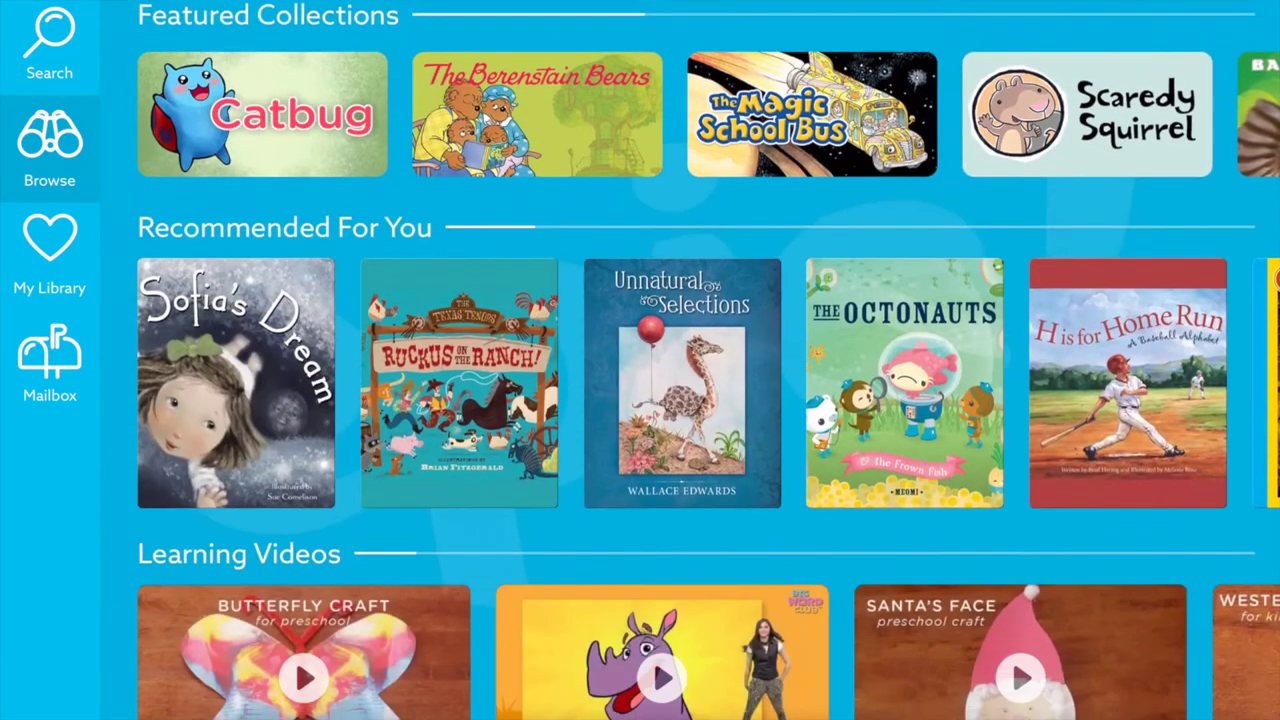
pyautogui.scroll(-10, 690, 360)
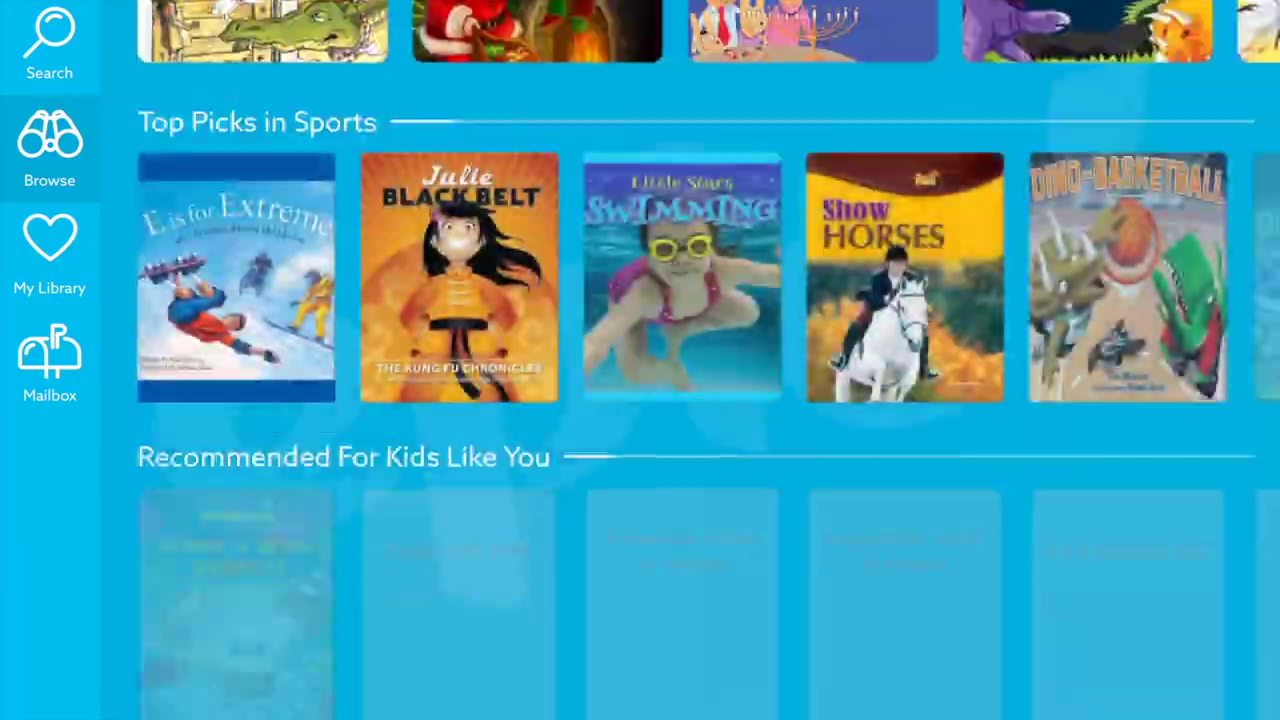
pyautogui.scroll(-6, 690, 360)
pyautogui.scroll(13, 690, 360)
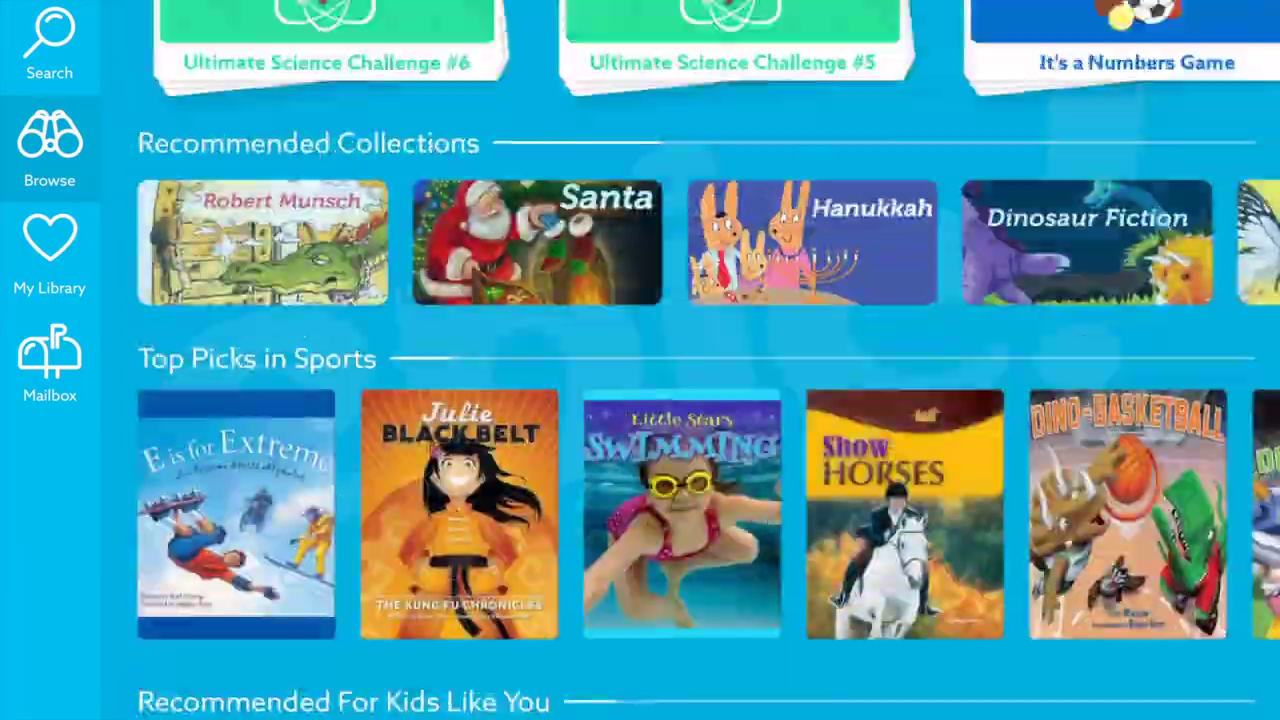
# - Look through the book rows below Top Picks in Sports, including Because You Like World, and return to Featured Collections
pyautogui.scroll(-7, 690, 360)
pyautogui.scroll(-10, 690, 360)
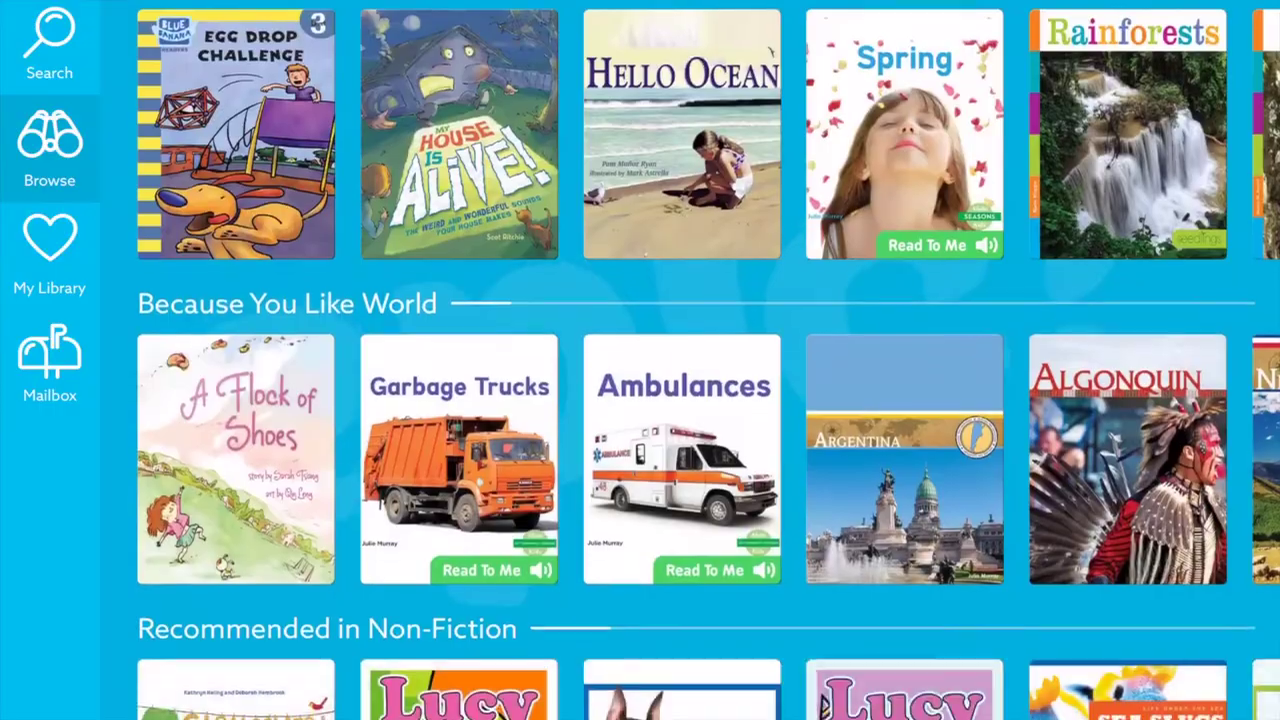
pyautogui.scroll(8, 690, 360)
pyautogui.scroll(-4, 690, 360)
pyautogui.scroll(14, 690, 360)
pyautogui.scroll(6, 690, 360)
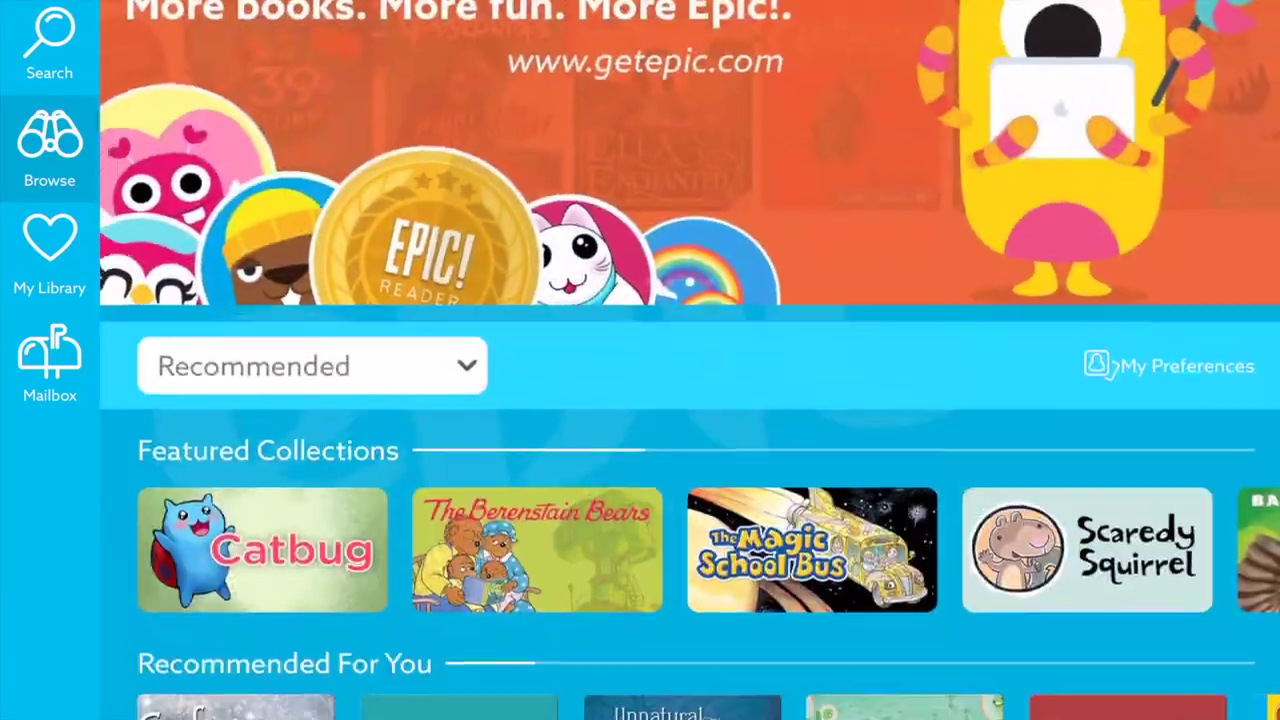
# - Look through more titles in the Featured Collections, Recommended For You and Learning Videos rows
pyautogui.hscroll(10, 690, 522)
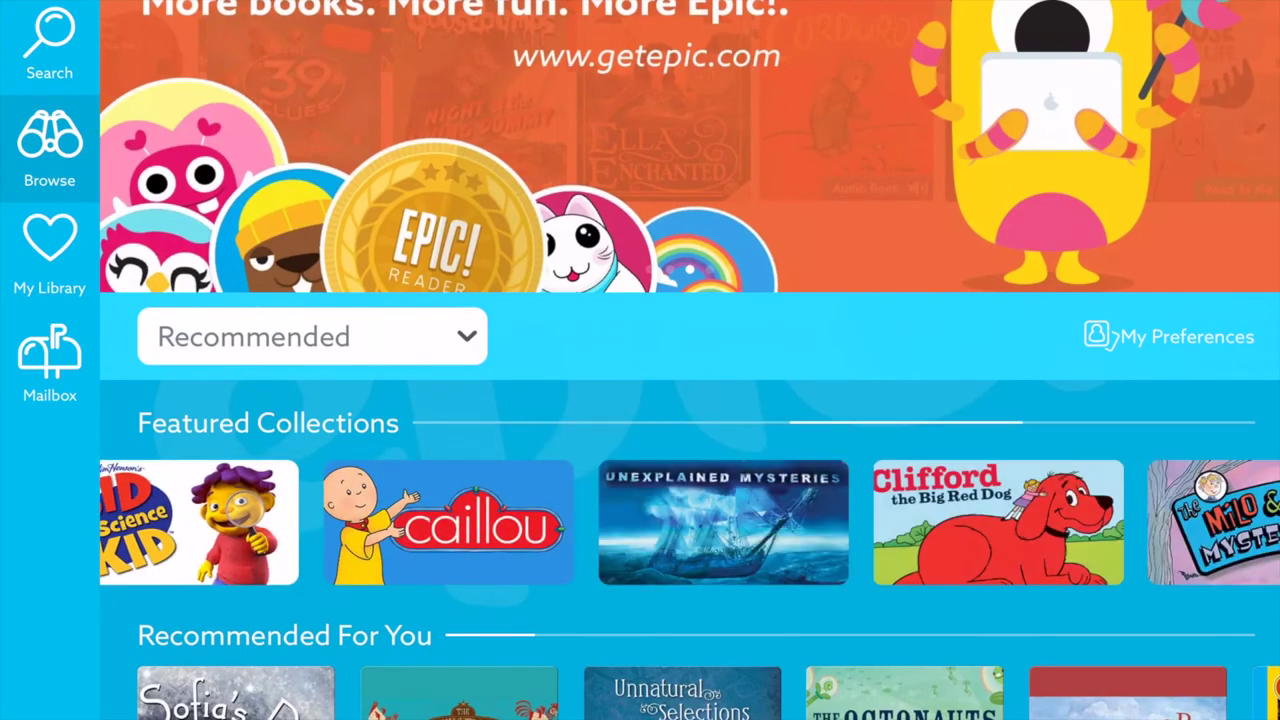
pyautogui.scroll(-5, 690, 360)
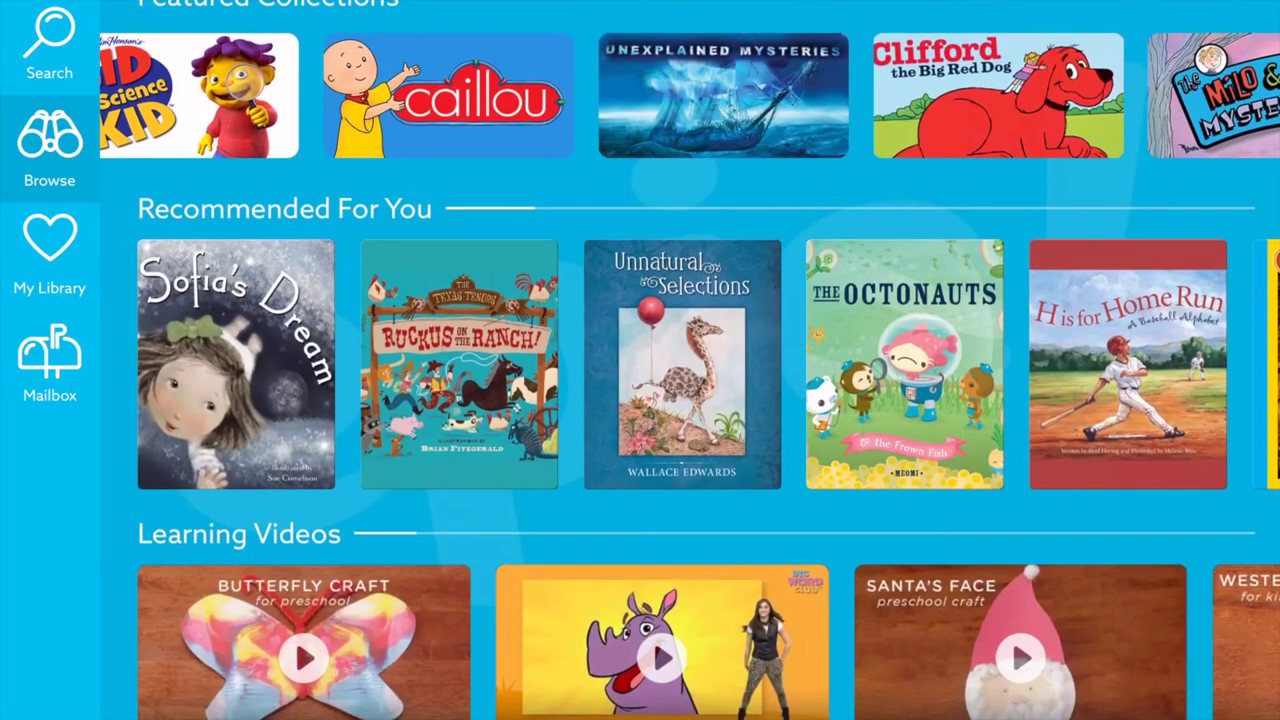
pyautogui.hscroll(10, 690, 364)
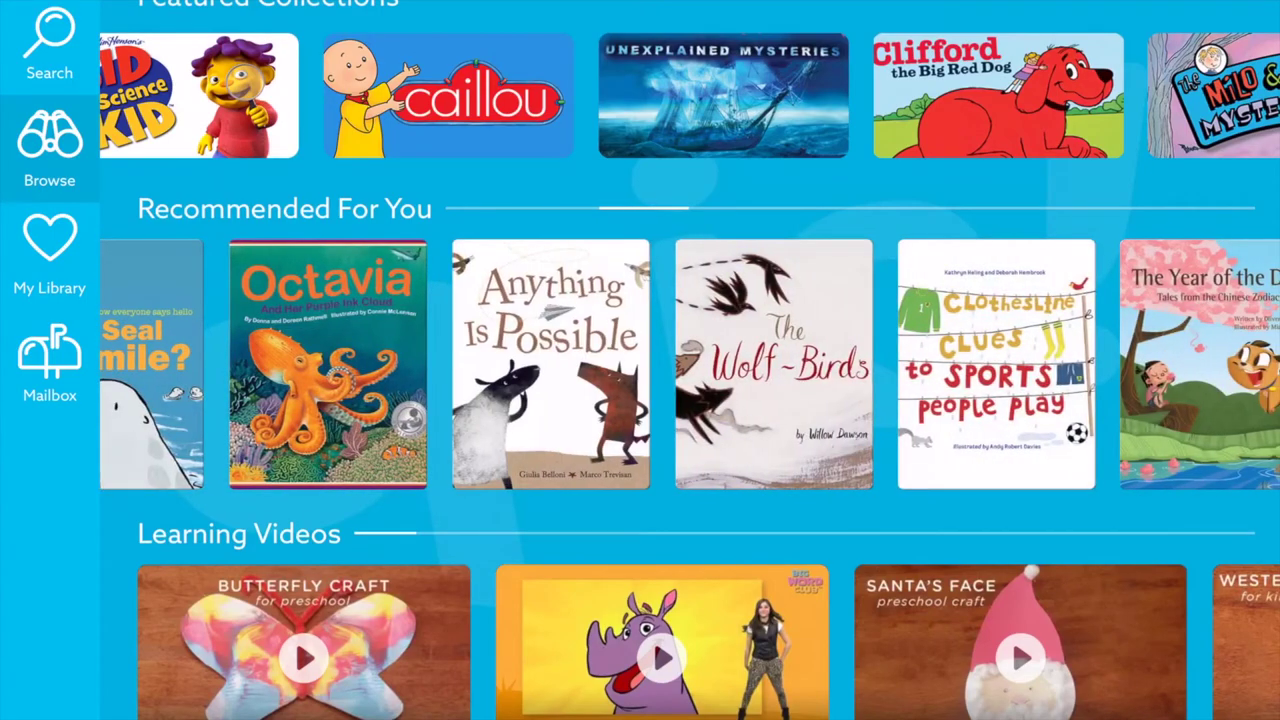
pyautogui.scroll(-5, 690, 360)
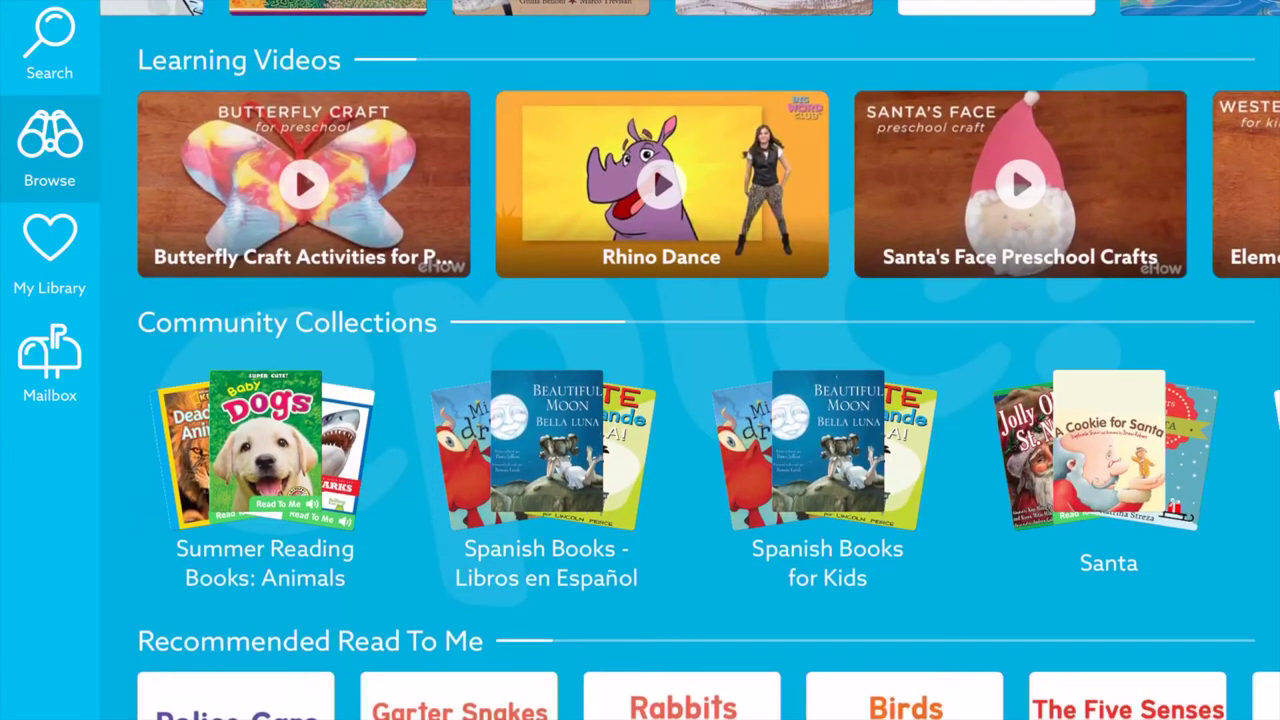
pyautogui.hscroll(15, 690, 185)
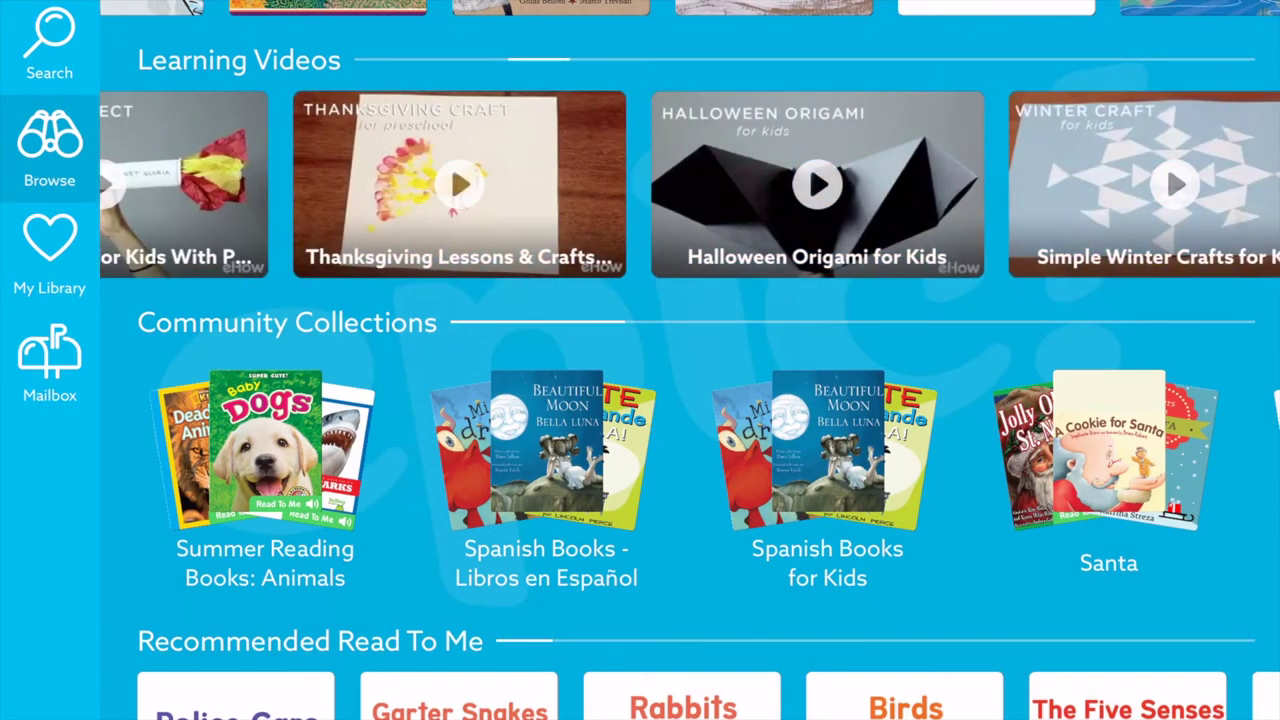
# - Examine the Community Collections, Recommended Read To Me and Recommended Audiobooks rows
pyautogui.scroll(-3, 690, 360)
pyautogui.scroll(-3, 690, 360)
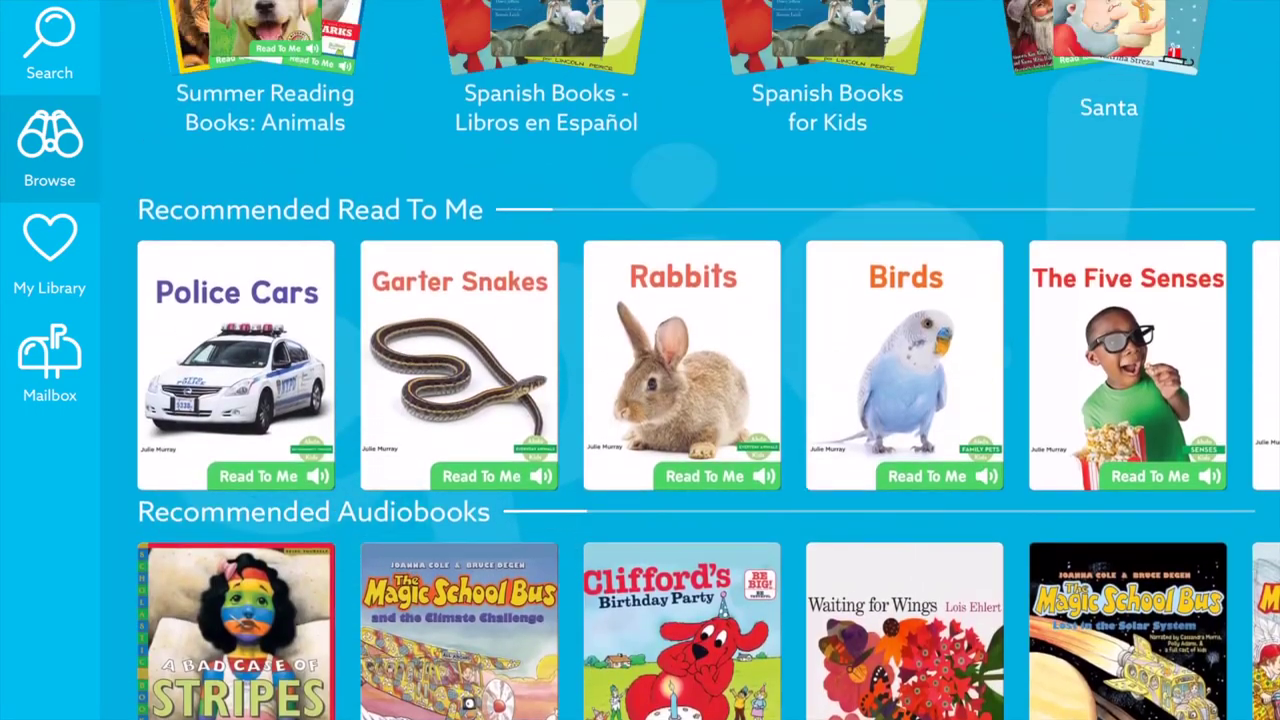
pyautogui.scroll(2, 690, 400)
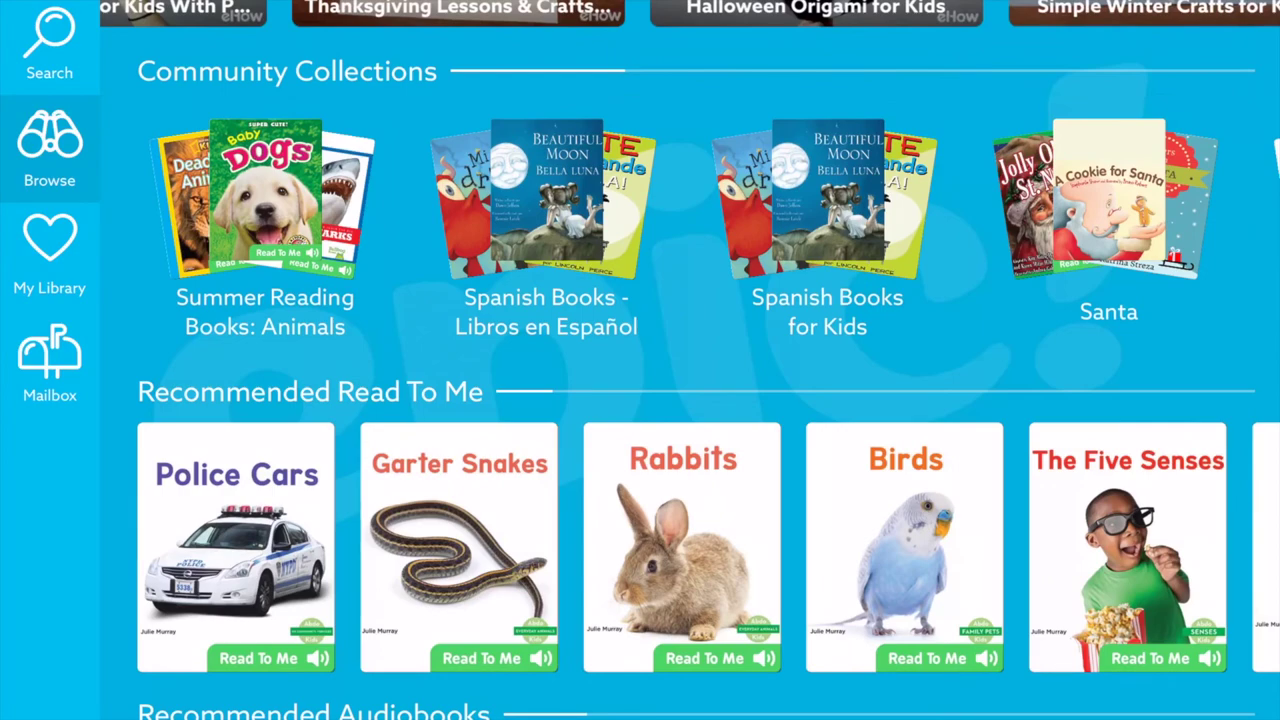
pyautogui.scroll(-3, 690, 400)
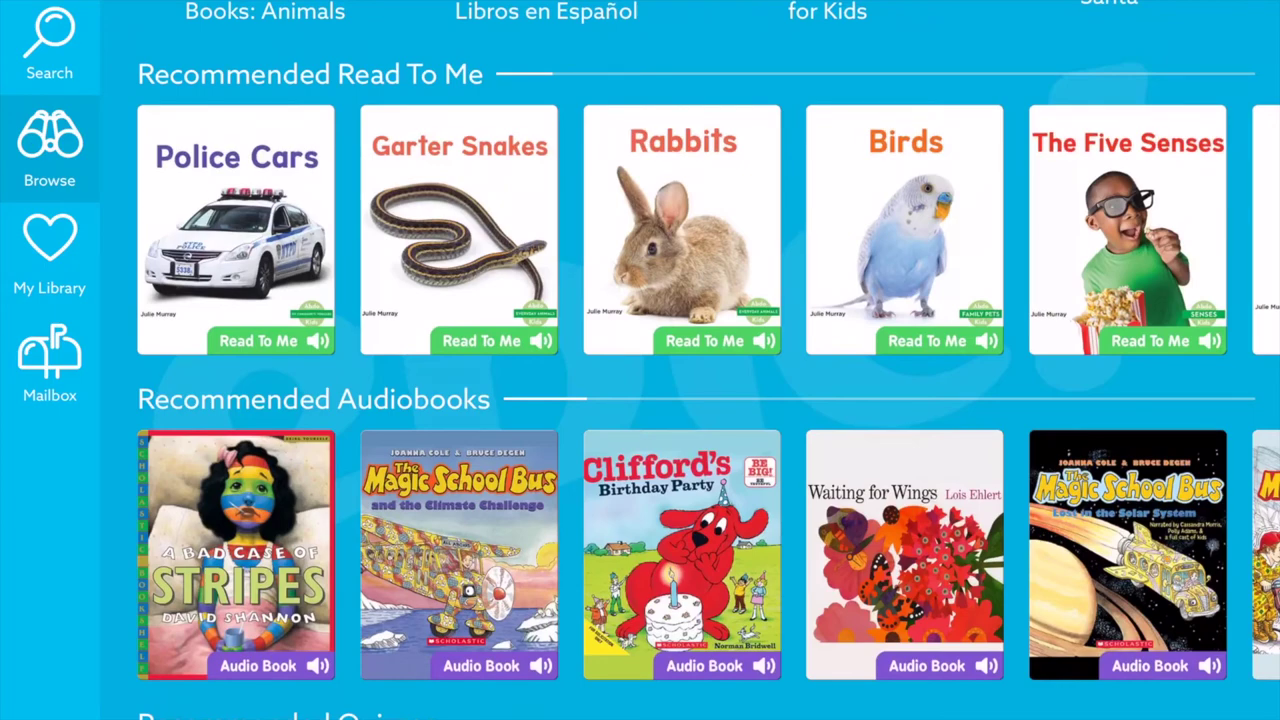
pyautogui.click(236, 230)
pyautogui.scroll(-5, 708, 360)
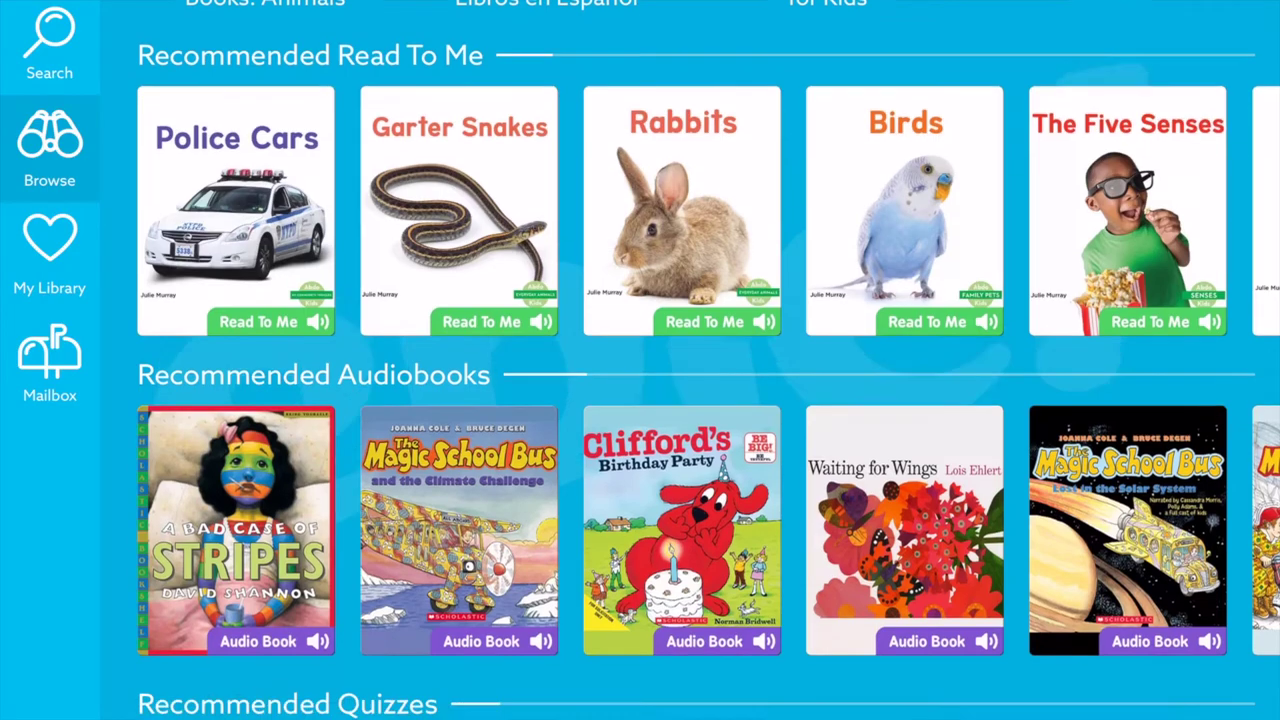
# - Switch the browsing category from Recommended to Learning Videos and look through the recommended videos
pyautogui.scroll(15, 690, 360)
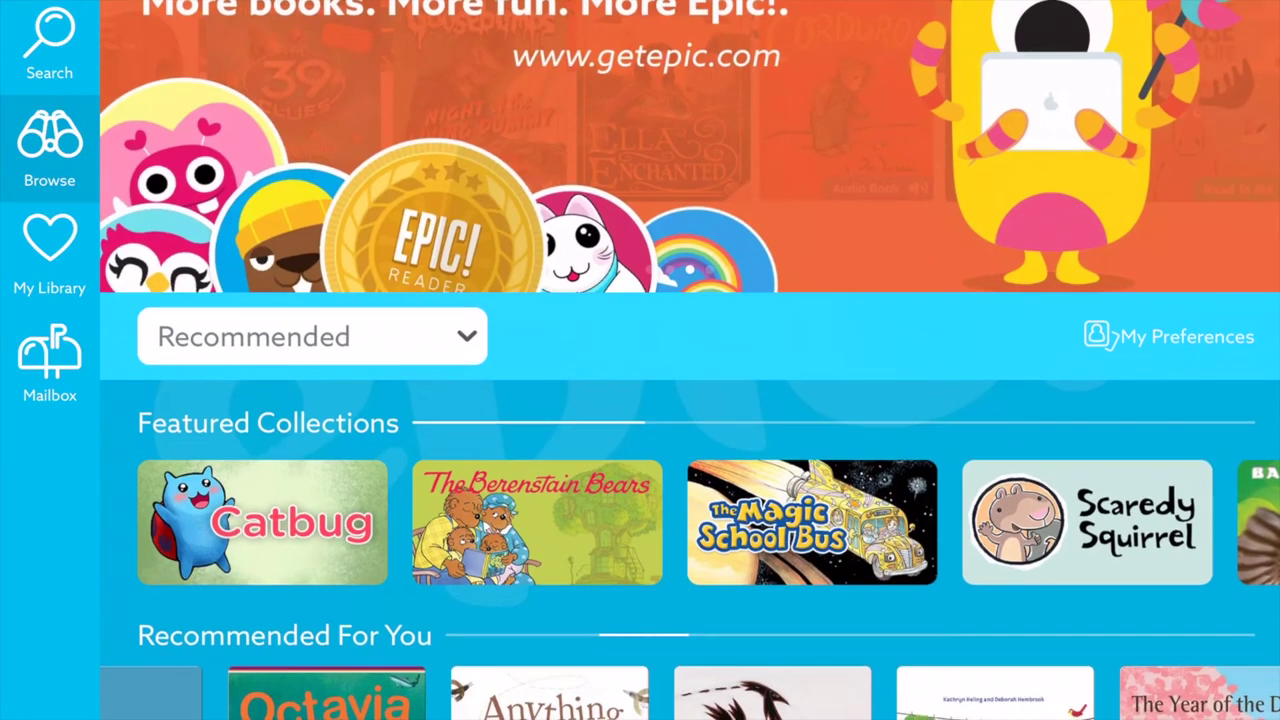
pyautogui.click(312, 336)
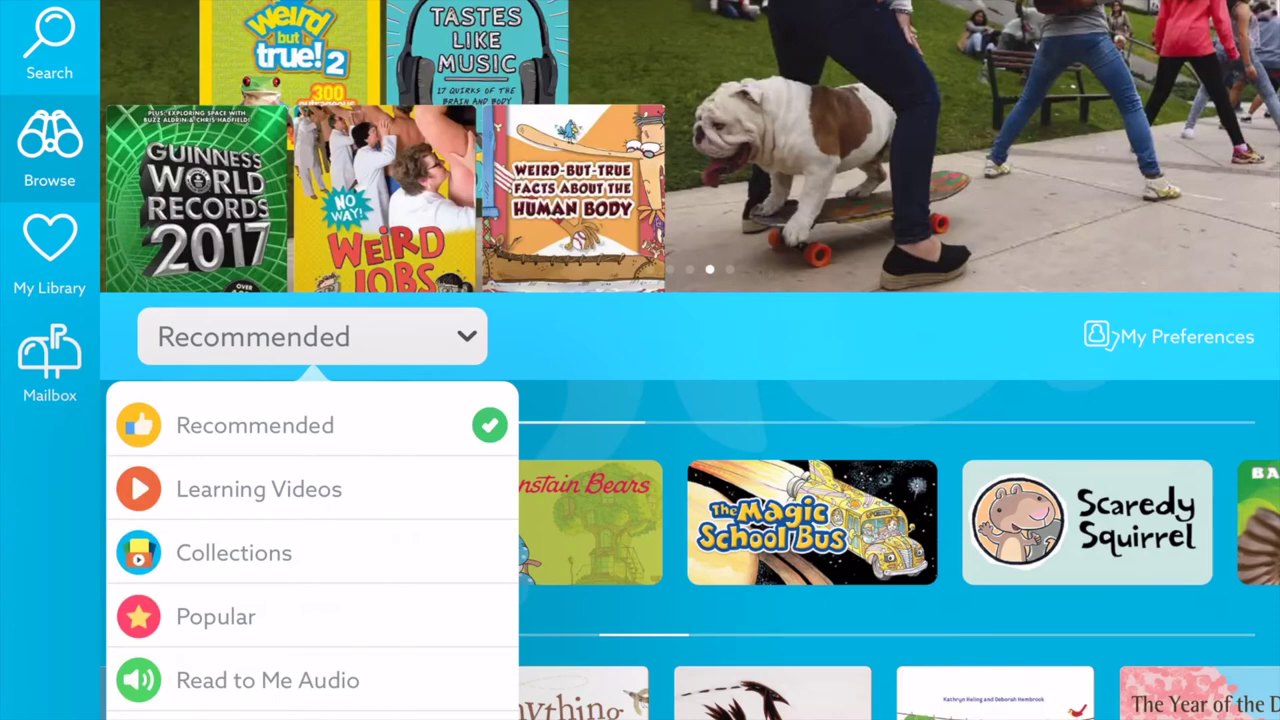
pyautogui.click(259, 489)
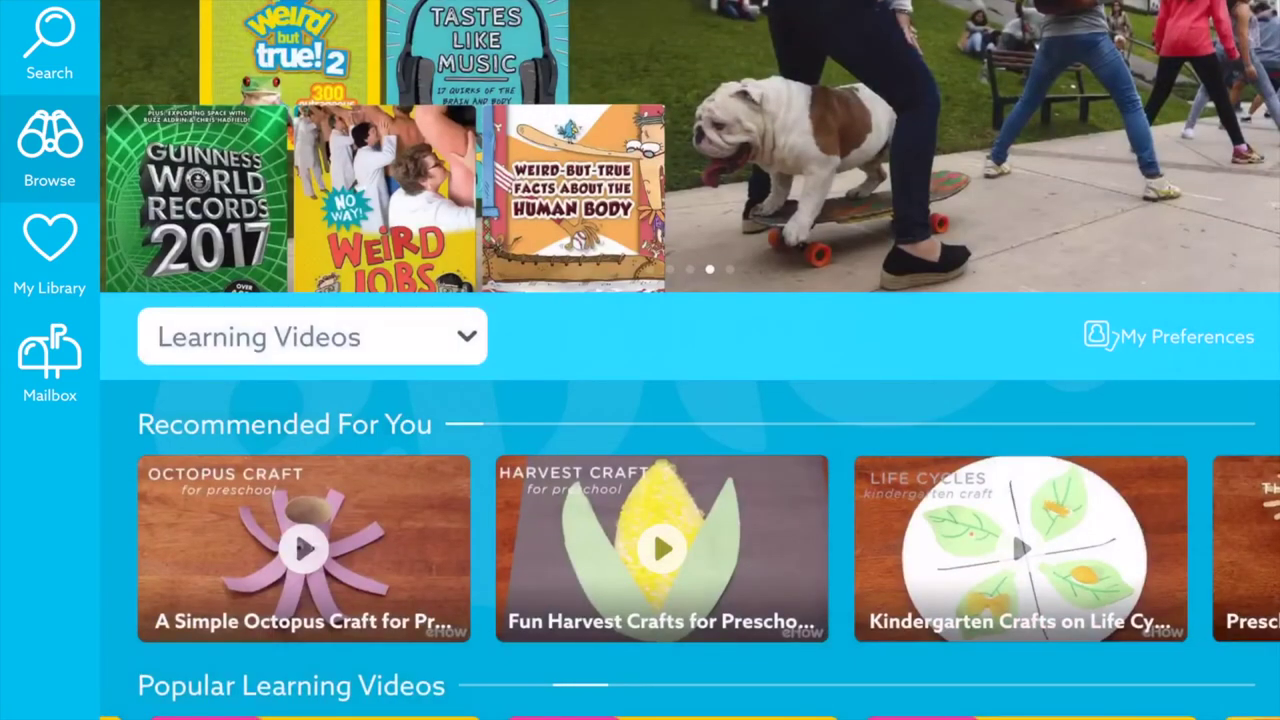
pyautogui.hscroll(5, 689, 548)
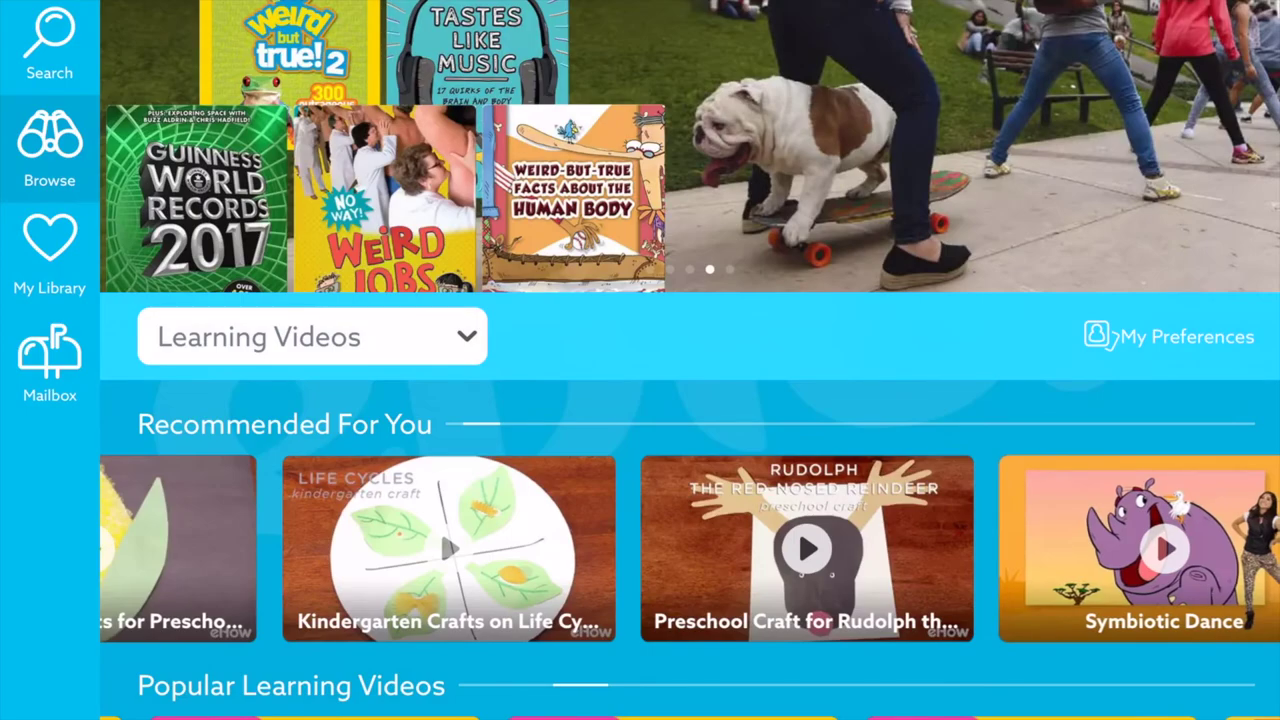
pyautogui.click(449, 548)
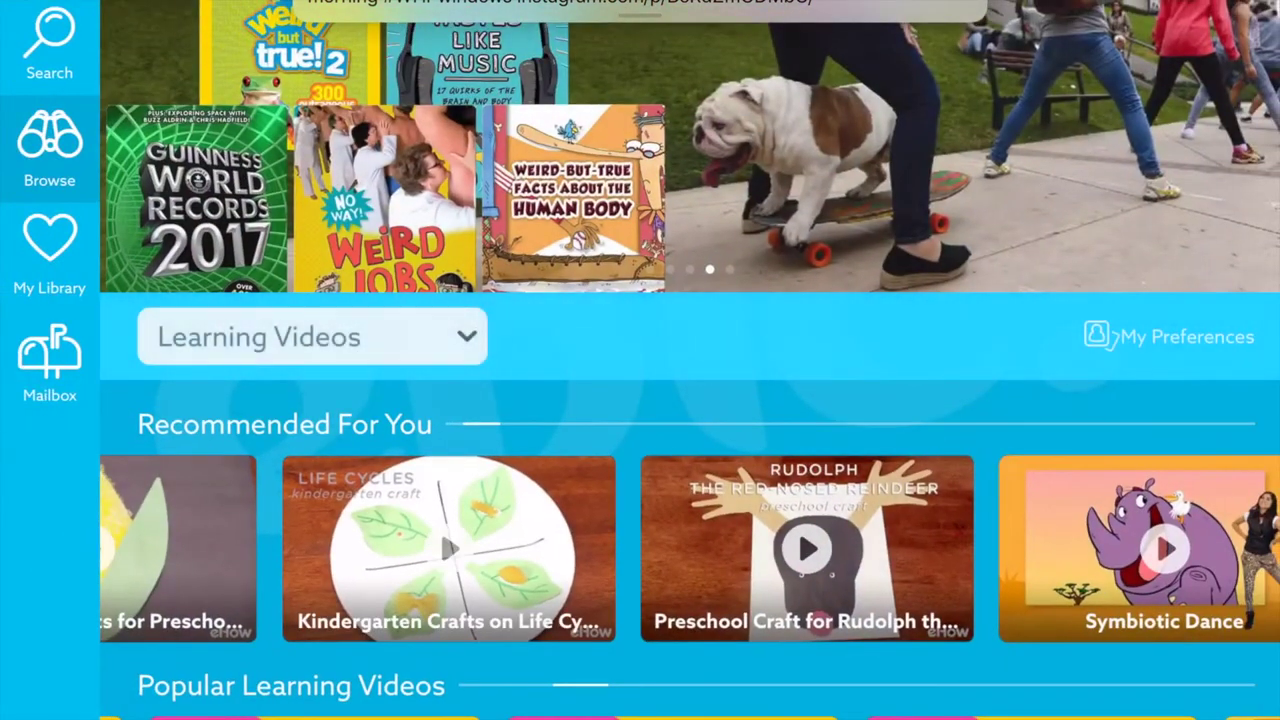
pyautogui.hscroll(-5, 689, 548)
pyautogui.scroll(-3, 689, 420)
pyautogui.scroll(3, 640, 400)
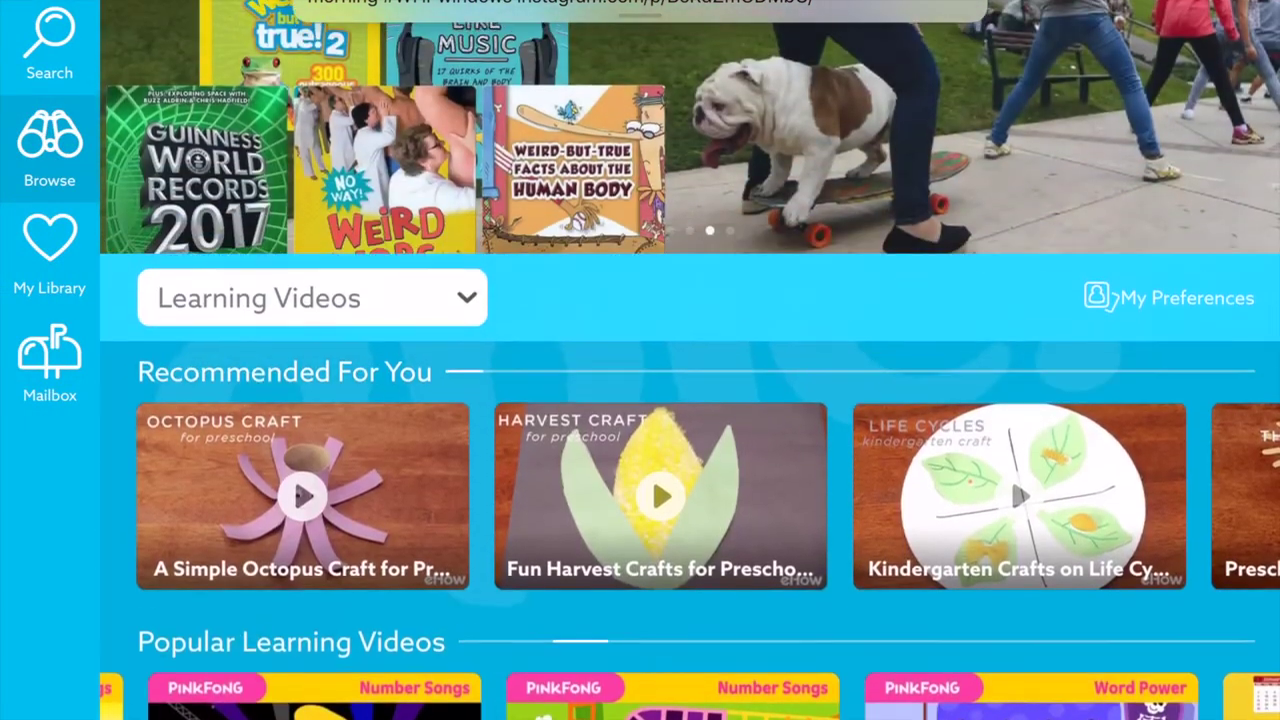
# - Switch the browsing category to Collections and look through the Living Things, Sports and World collections
pyautogui.click(312, 336)
pyautogui.click(233, 552)
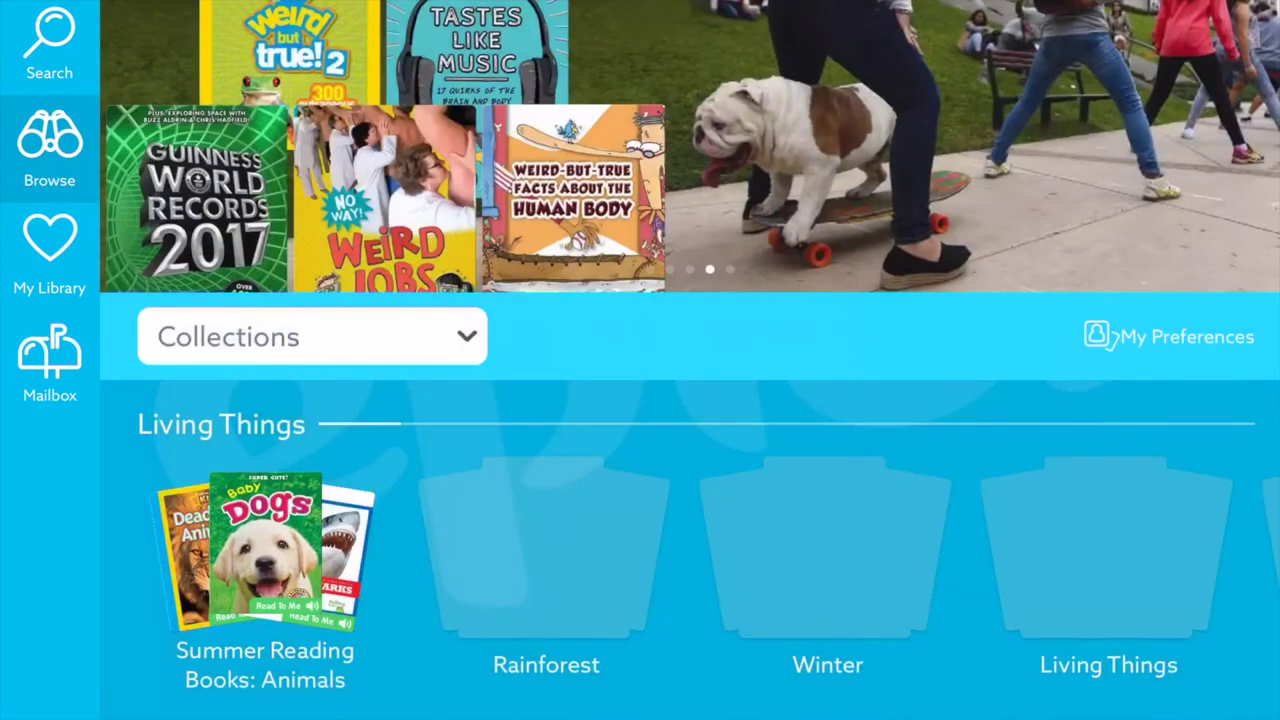
pyautogui.scroll(-5, 690, 400)
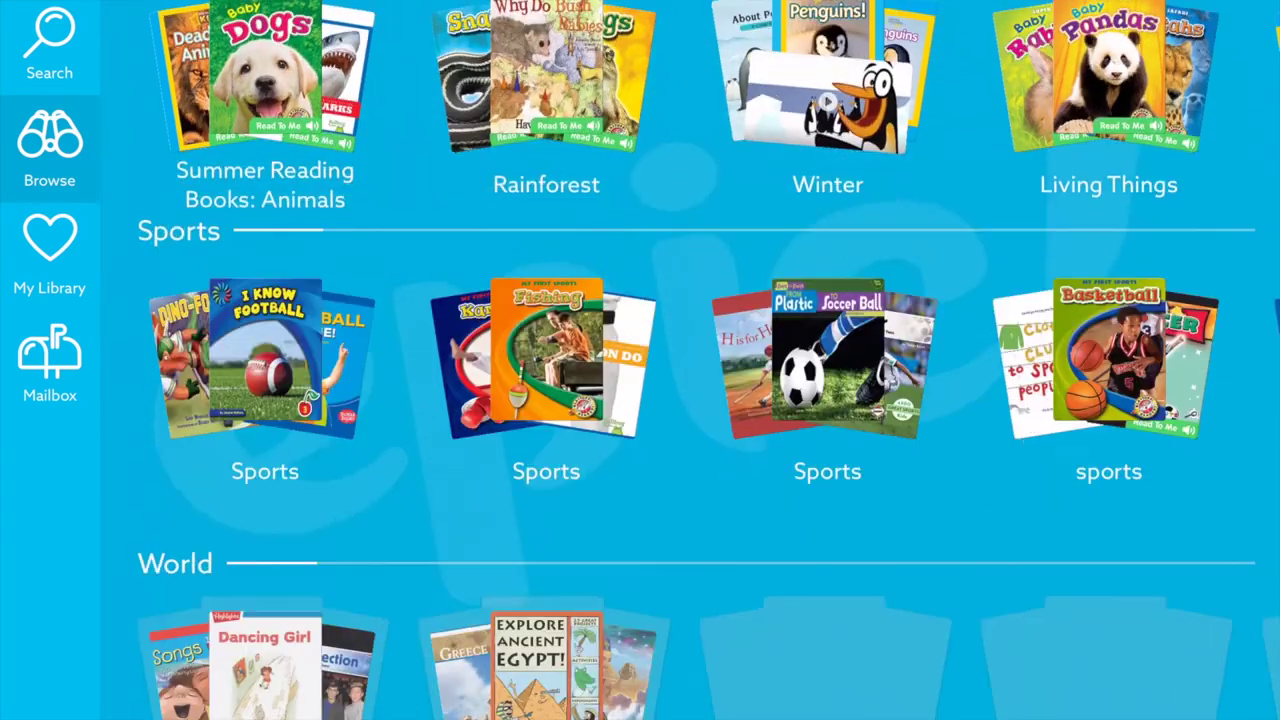
pyautogui.scroll(-3, 690, 400)
pyautogui.scroll(6, 690, 400)
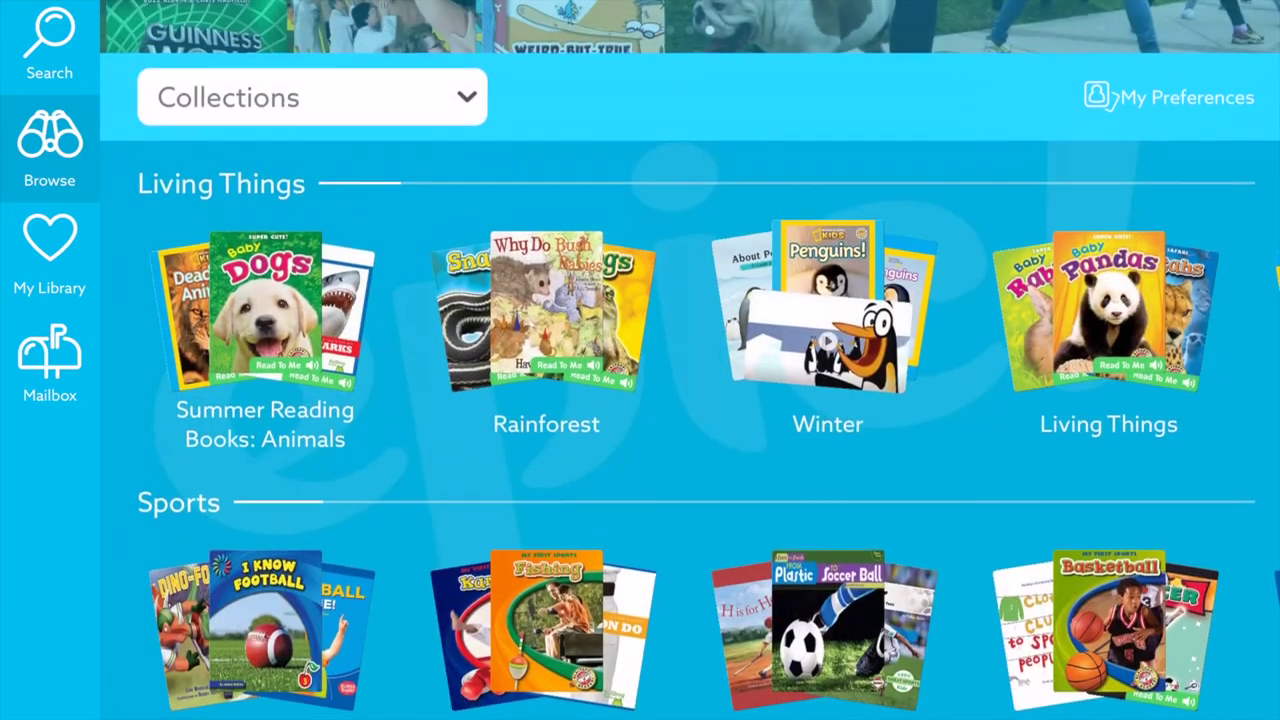
# - Switch the browsing category to Popular and look through the books popular this week
pyautogui.click(311, 98)
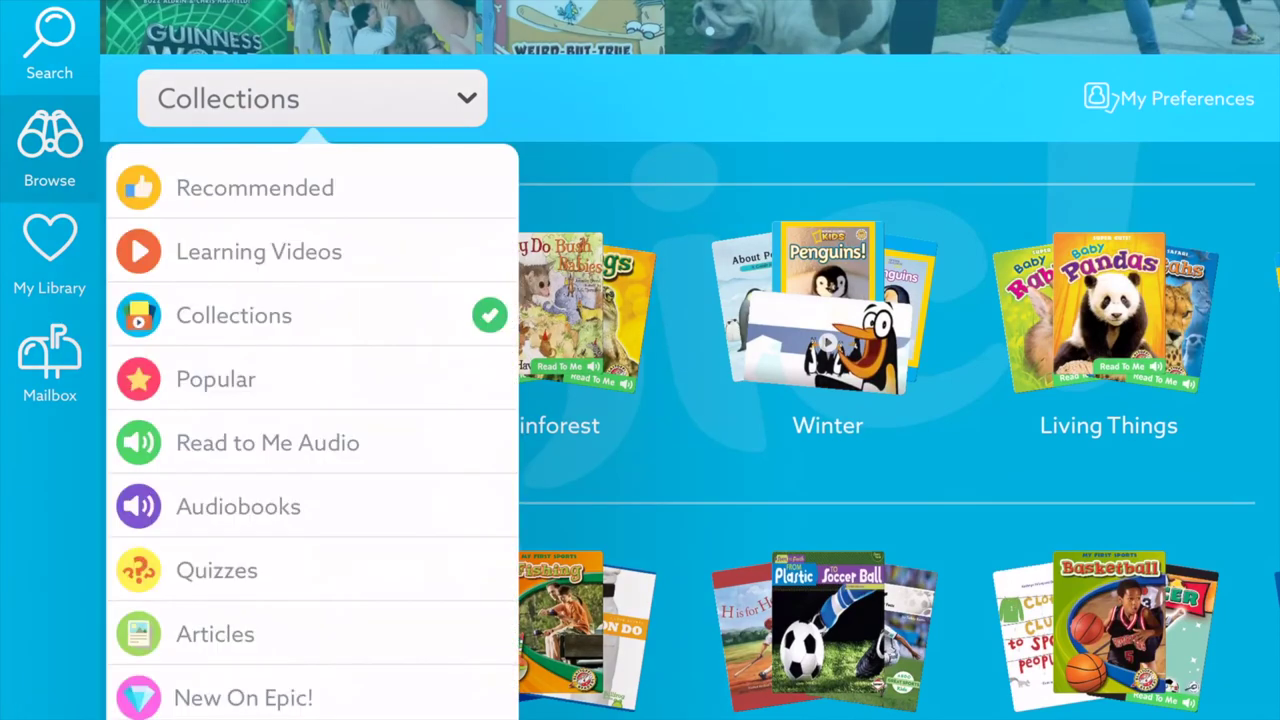
pyautogui.click(311, 379)
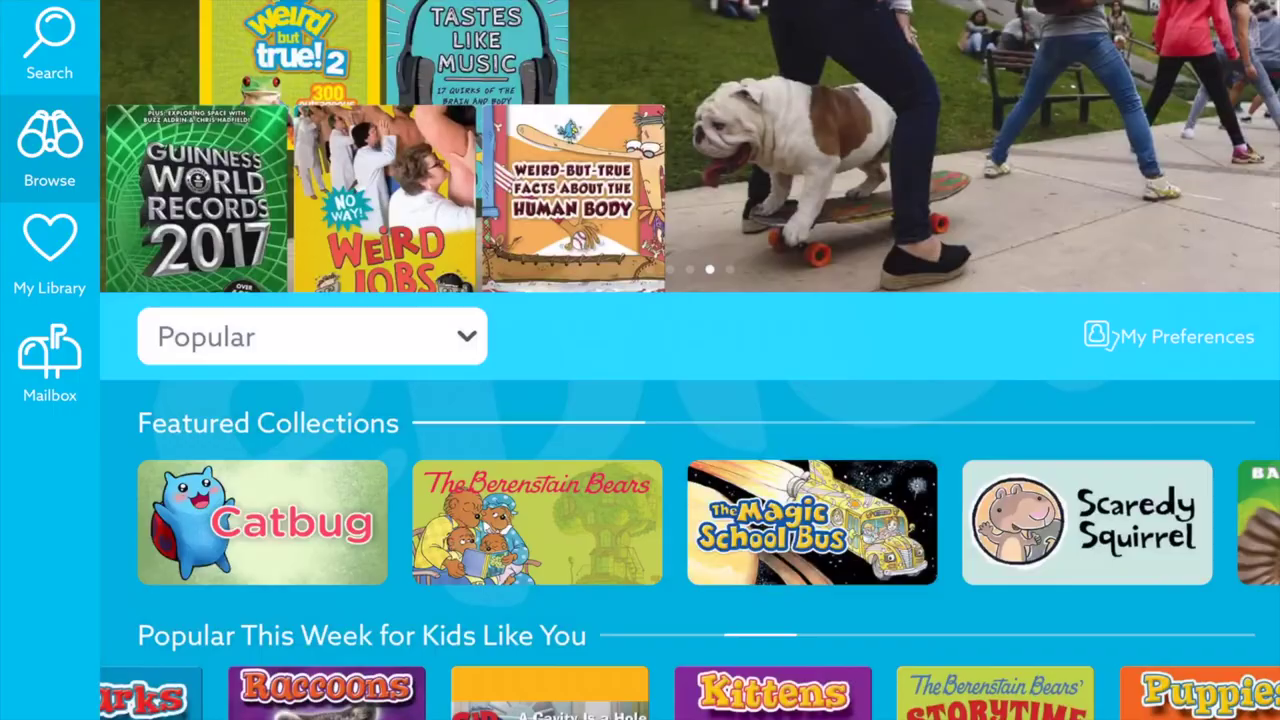
pyautogui.hscroll(4, 689, 692)
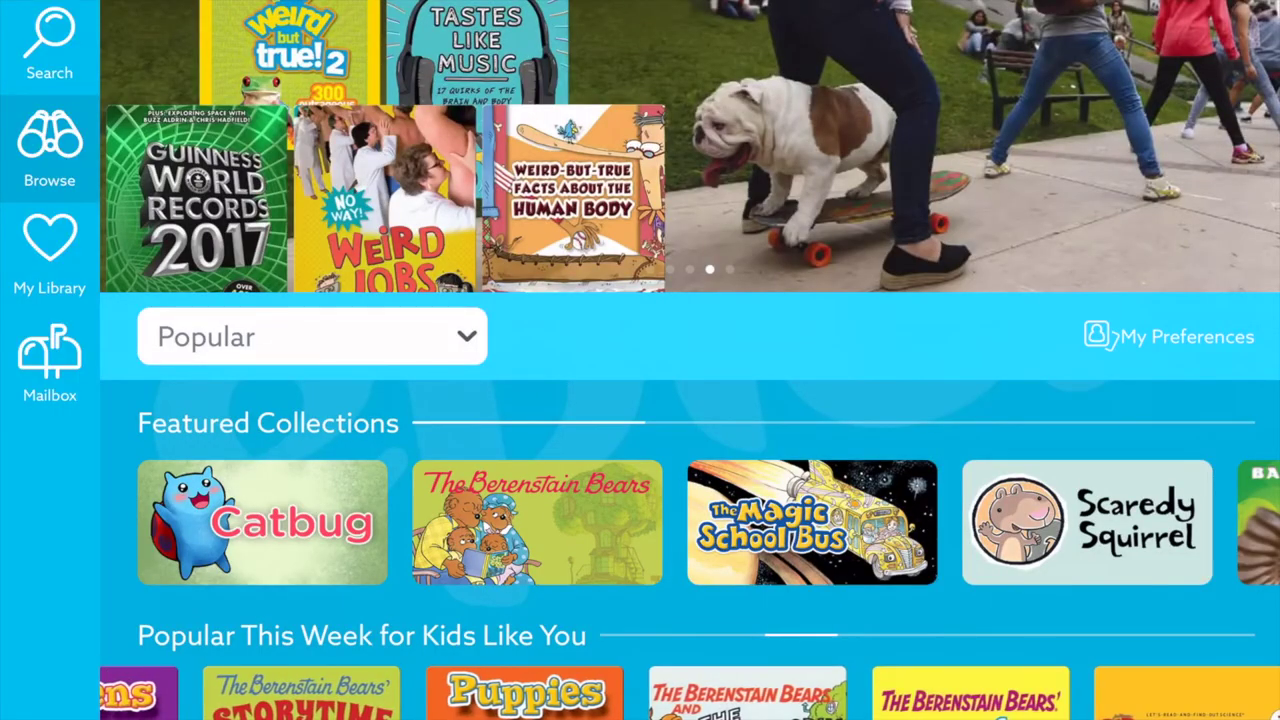
pyautogui.scroll(-9, 689, 400)
pyautogui.scroll(10, 690, 400)
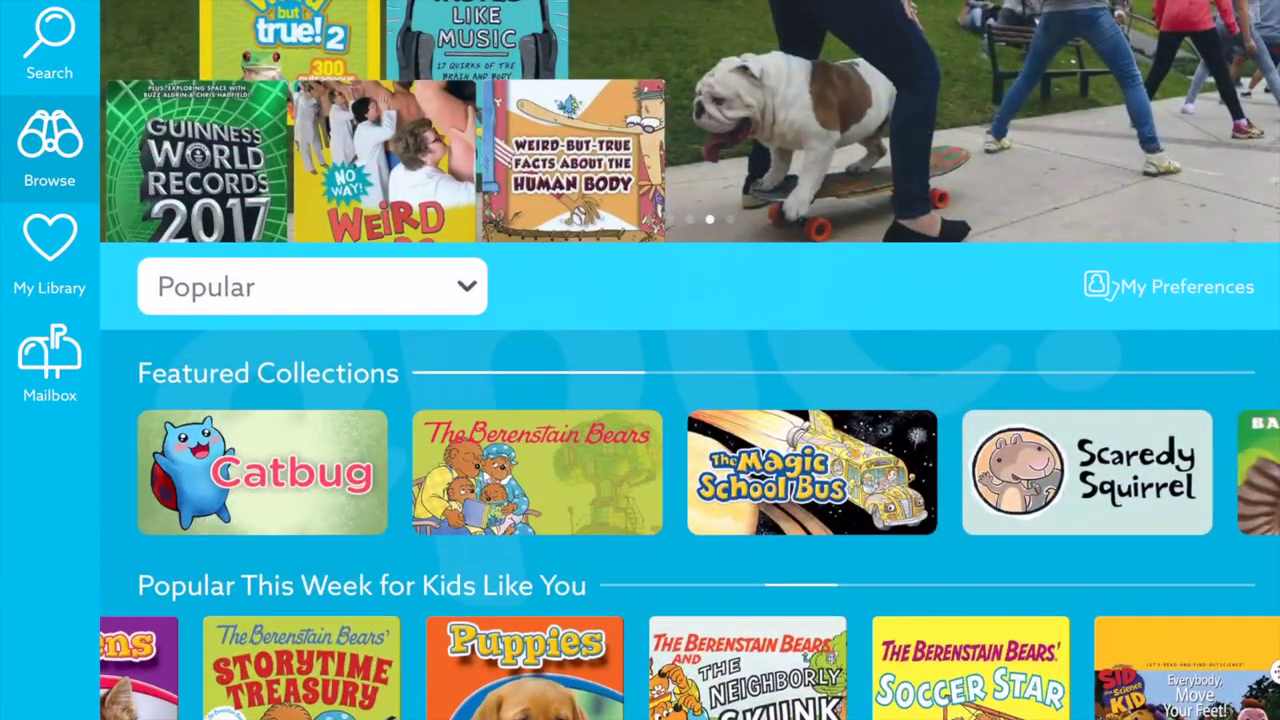
# - Show the Read to Me Audio category, followed by the Audiobooks category, and look through the recommended and popular audiobooks
pyautogui.click(312, 286)
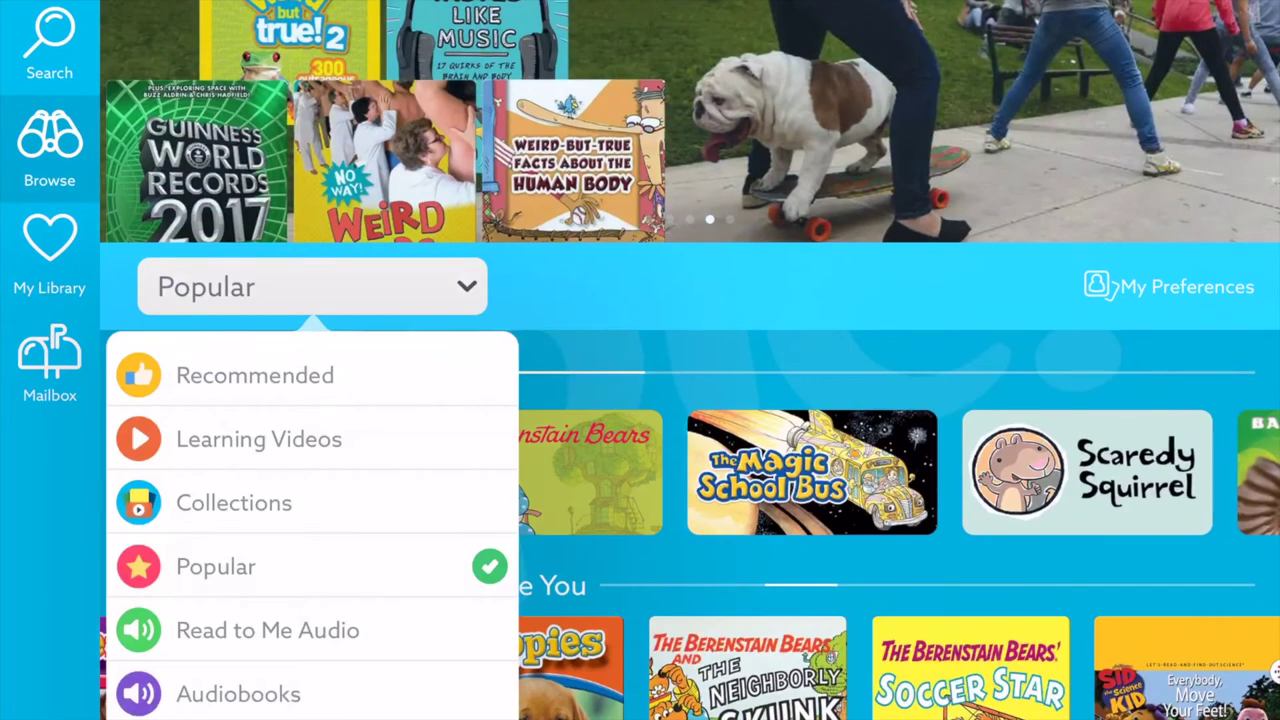
pyautogui.click(267, 630)
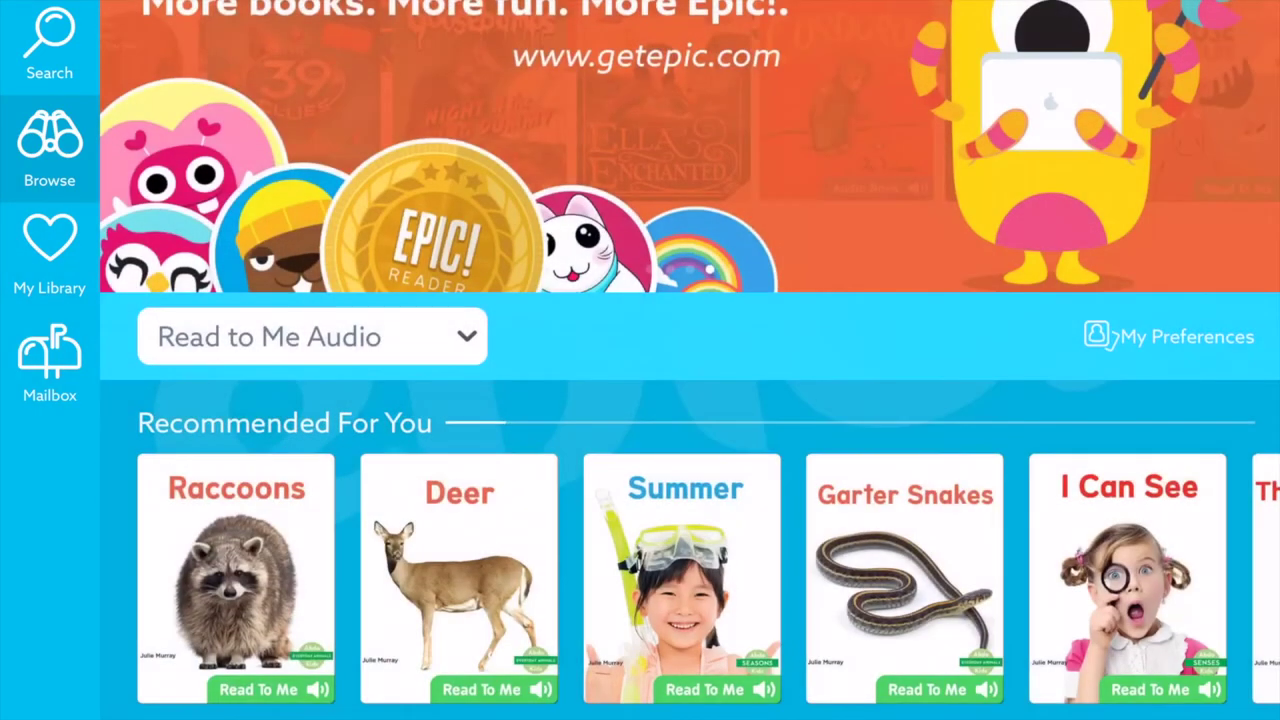
pyautogui.click(312, 337)
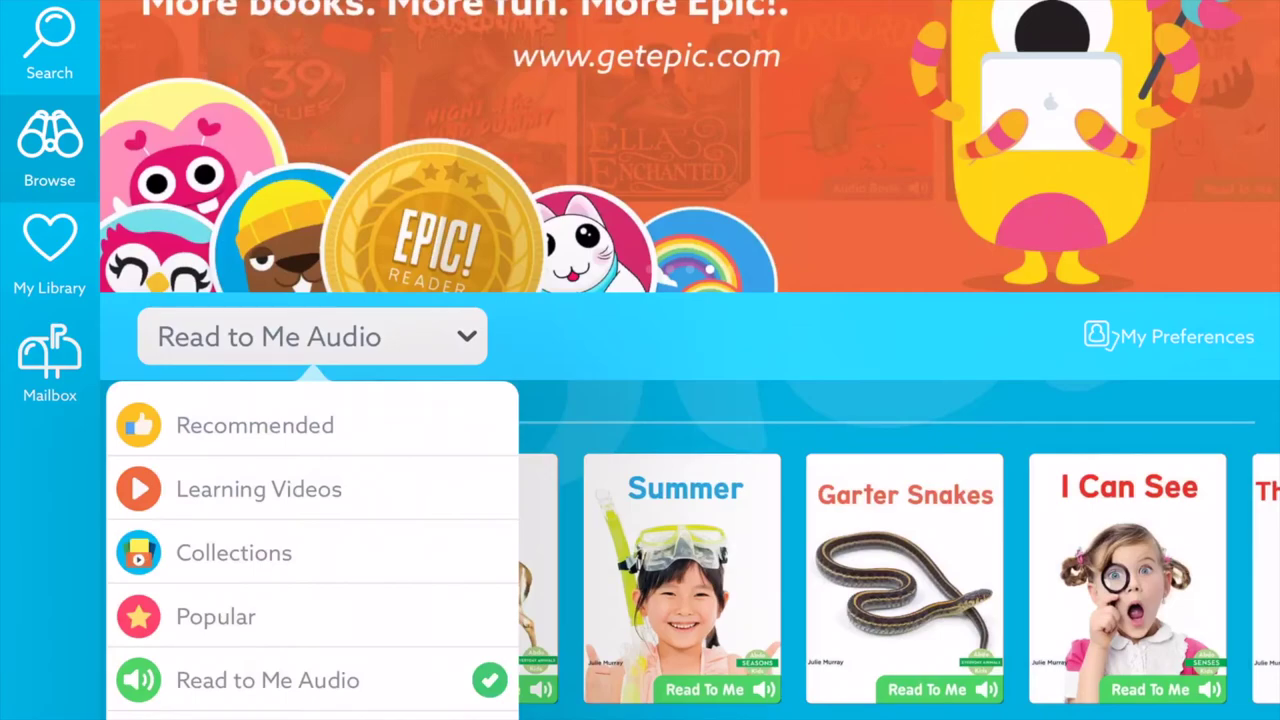
pyautogui.click(267, 714)
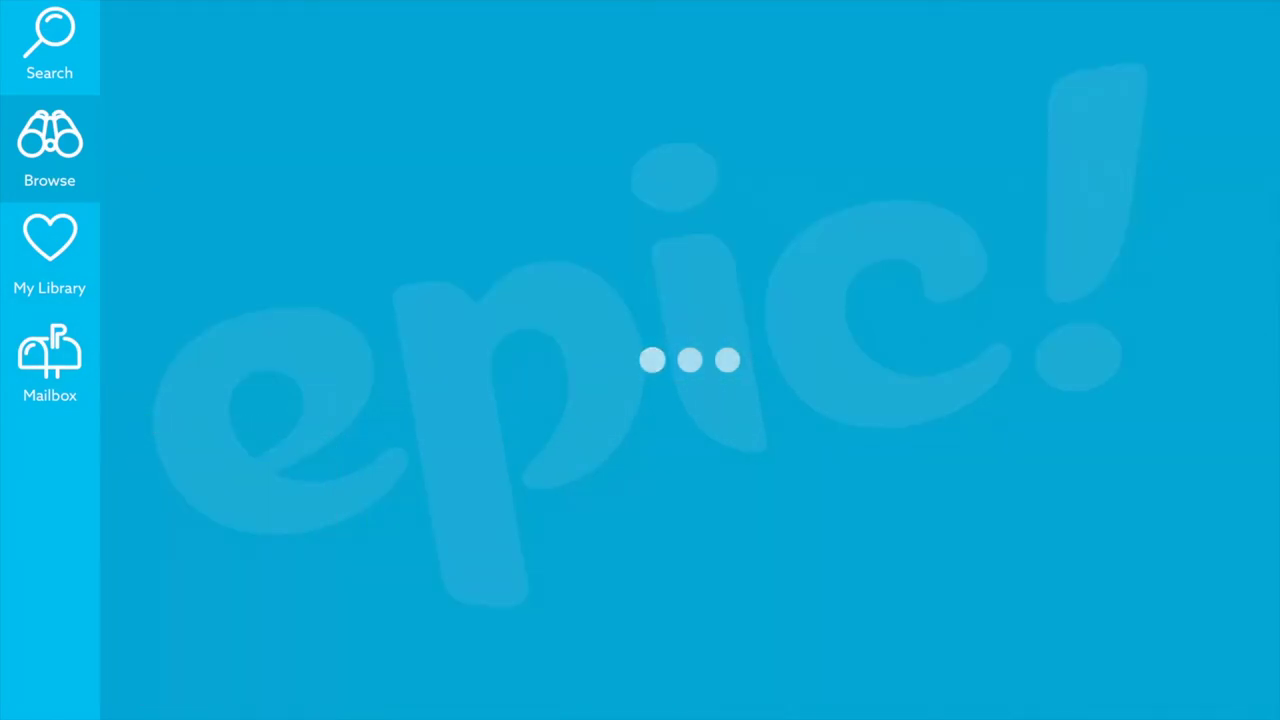
pyautogui.scroll(-6, 690, 400)
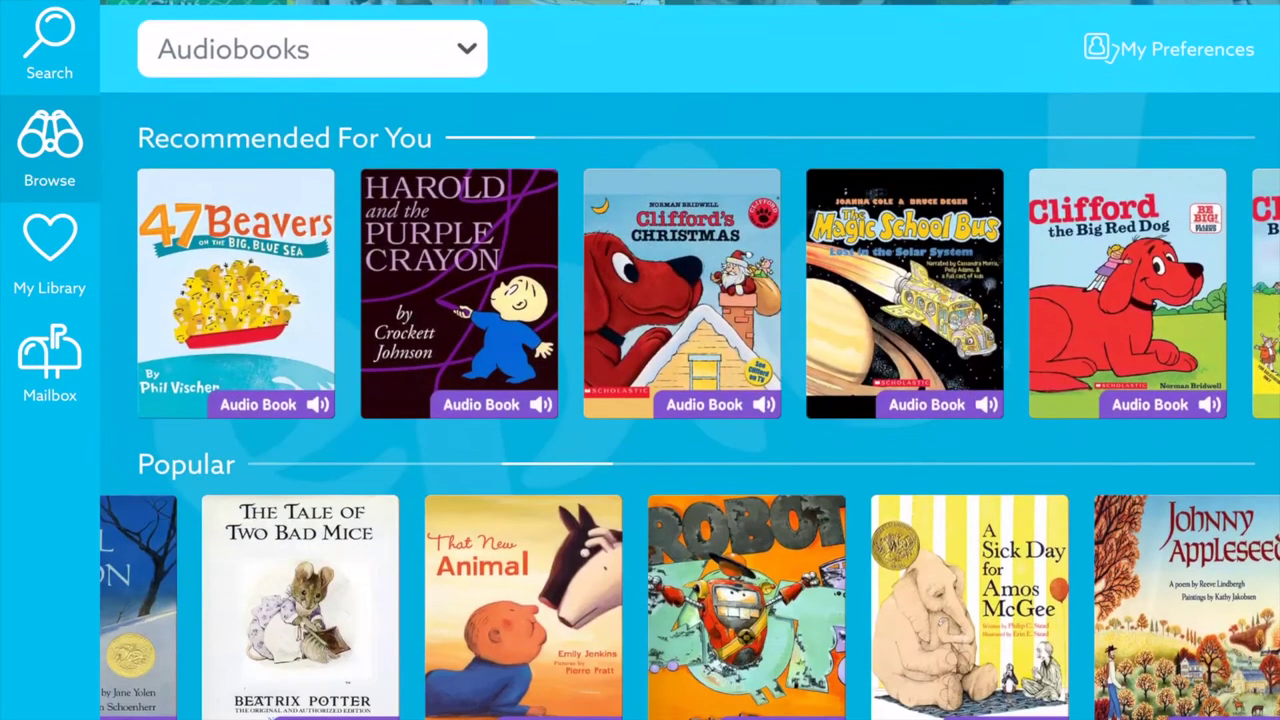
# - Switch the browsing category to Quizzes and look through the Sports, Science & Nature and World quizzes
pyautogui.scroll(5, 690, 400)
pyautogui.click(312, 224)
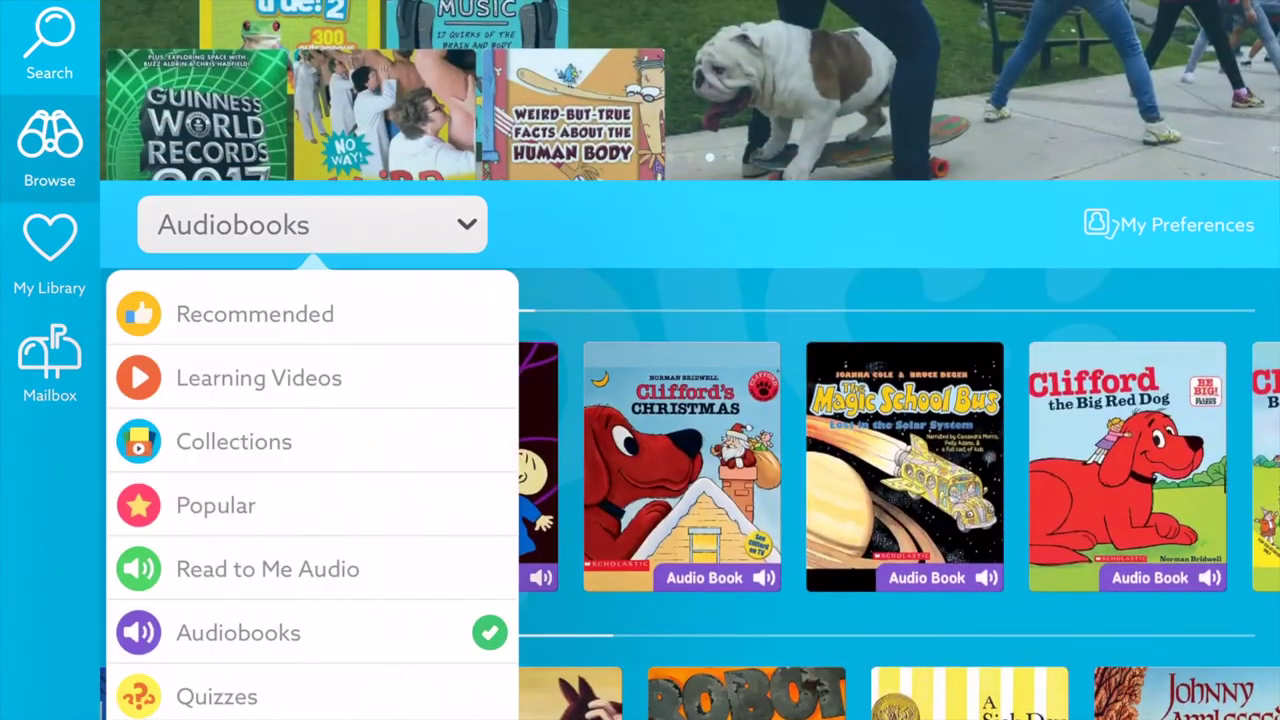
pyautogui.click(216, 696)
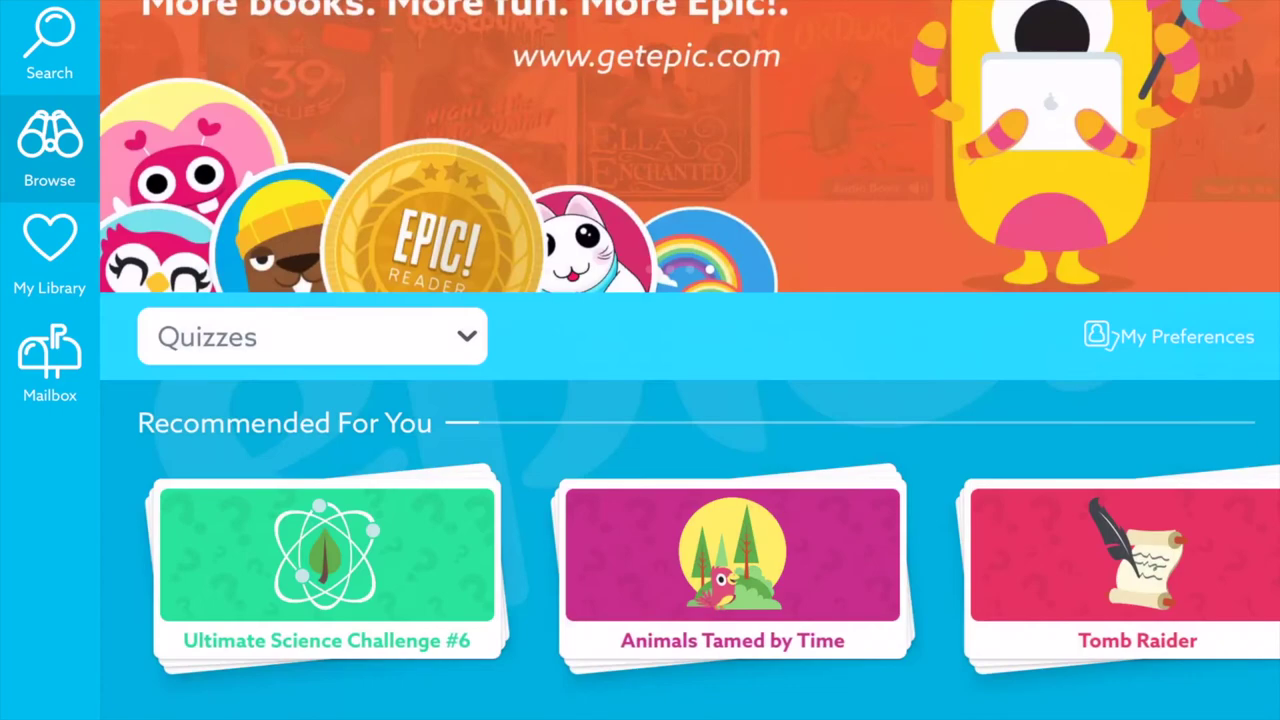
pyautogui.scroll(-10, 690, 400)
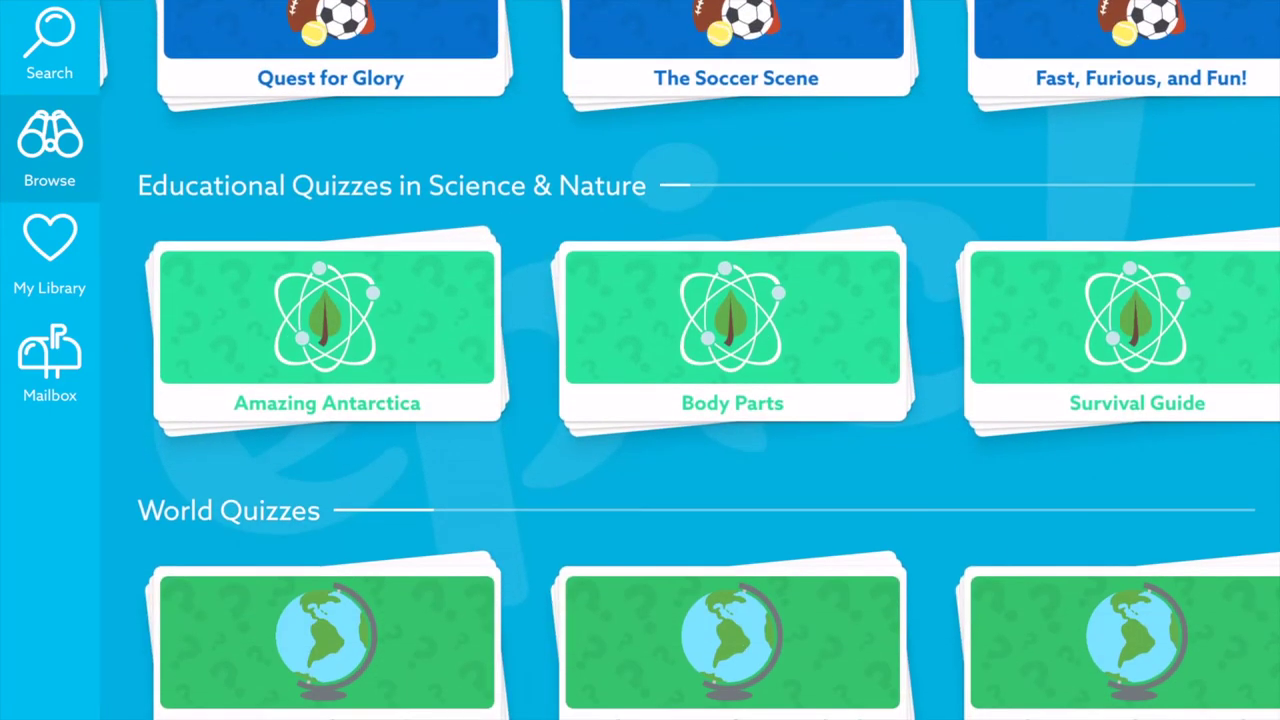
pyautogui.scroll(5, 690, 400)
pyautogui.scroll(-2, 690, 400)
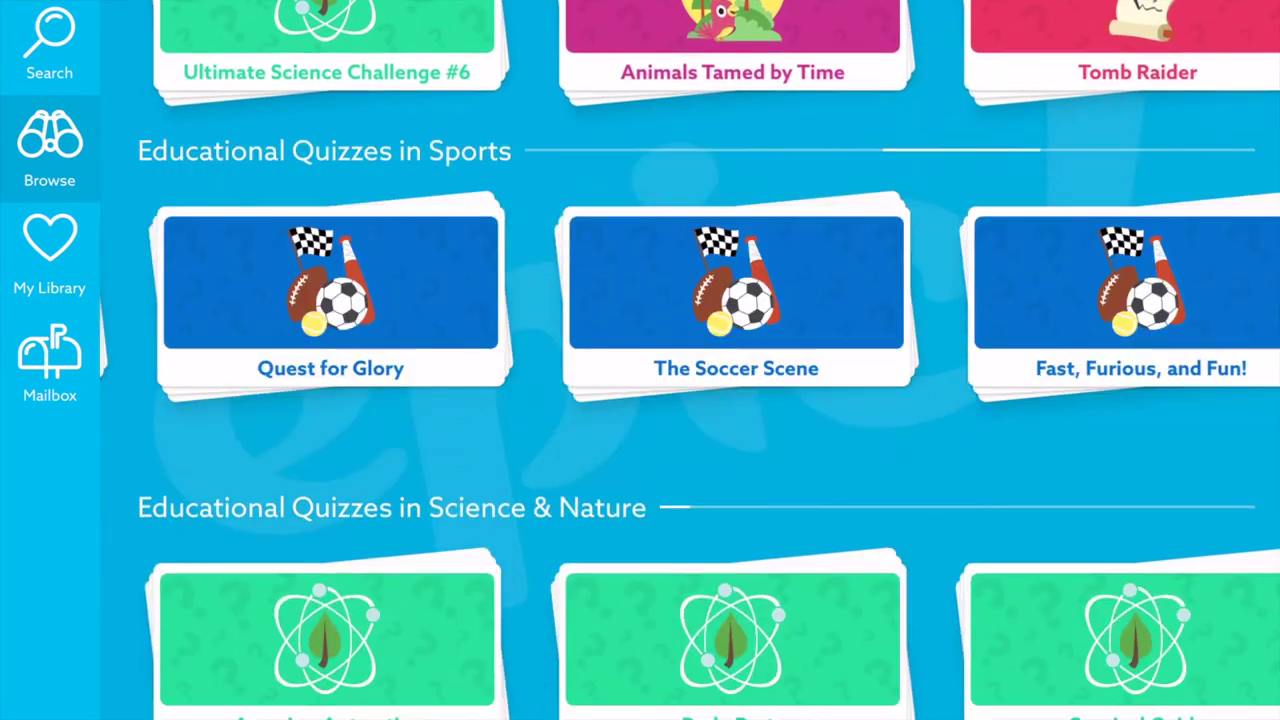
pyautogui.scroll(6, 690, 400)
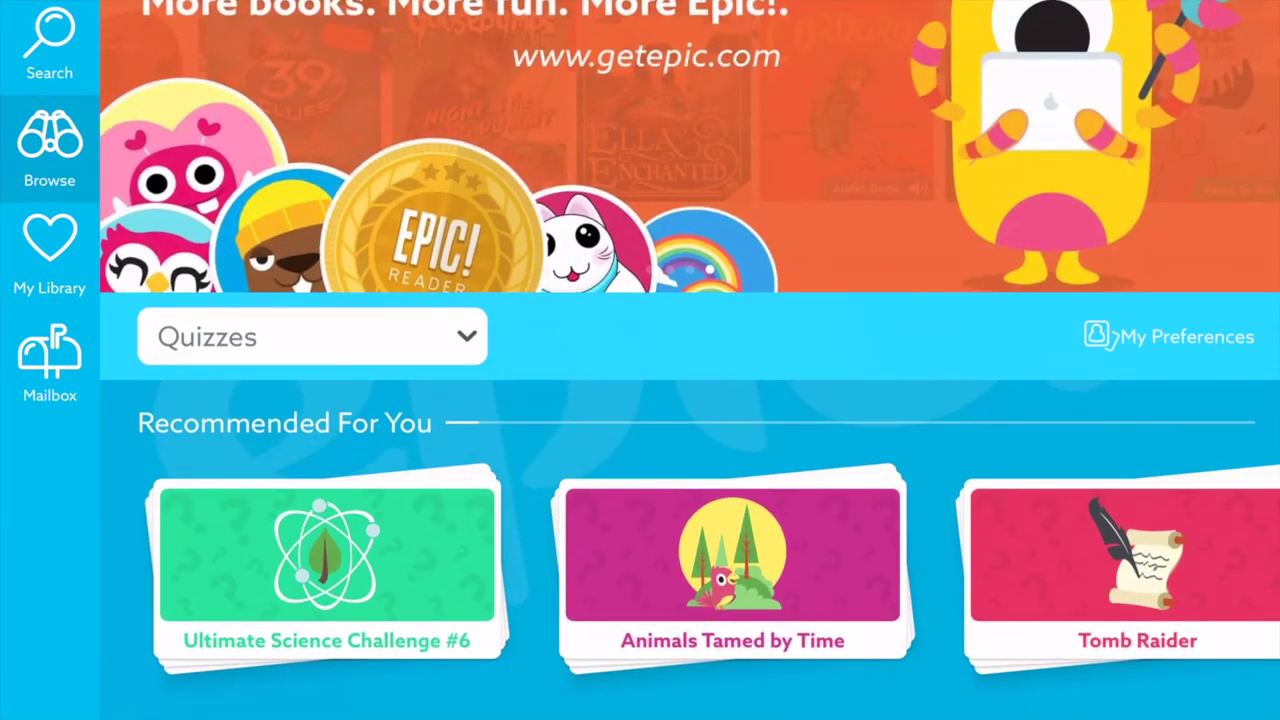
# - Switch the browsing category to Articles, look through the articles by topic and open Kimo and the Ghost Crabs
pyautogui.click(312, 336)
pyautogui.scroll(-3, 312, 550)
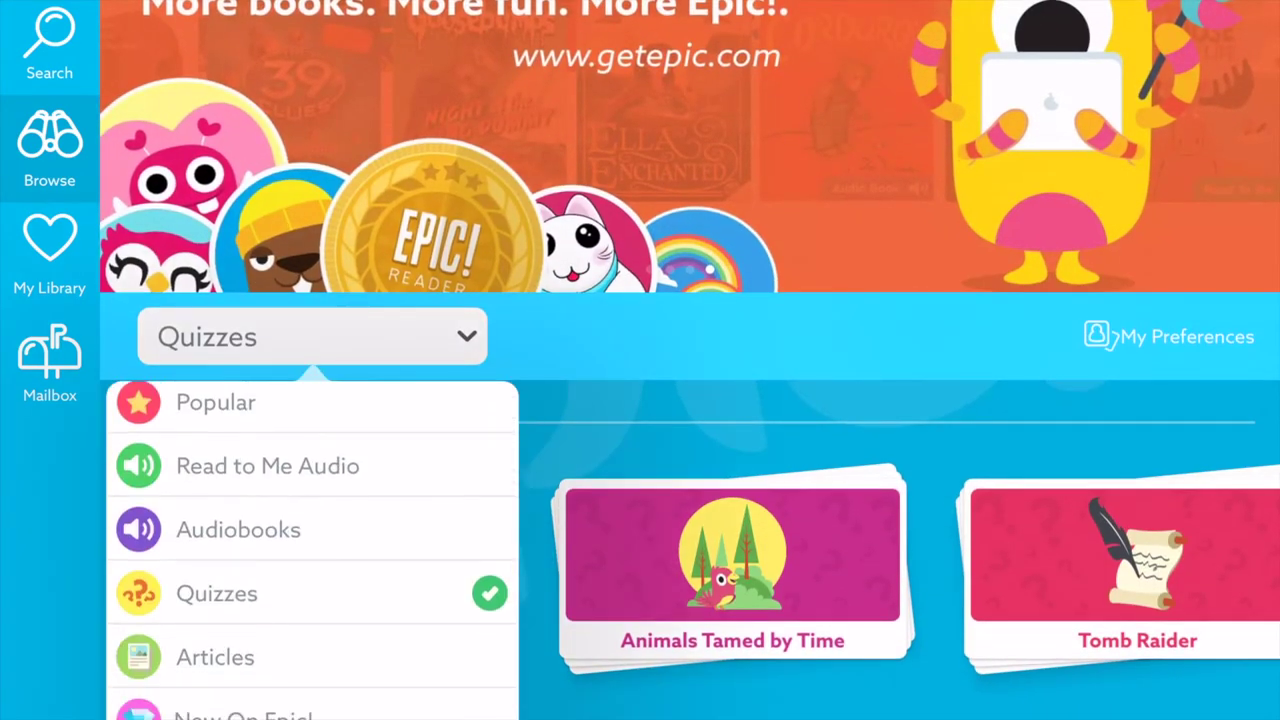
pyautogui.click(215, 657)
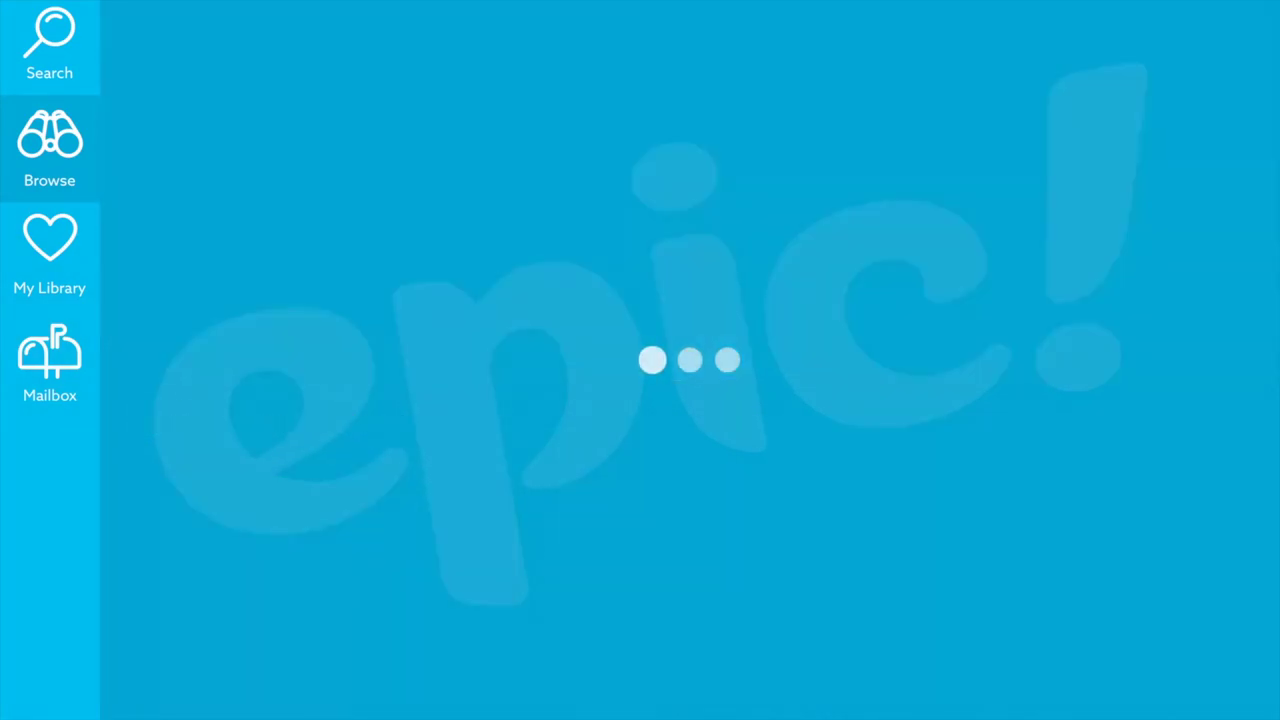
pyautogui.scroll(-3, 690, 400)
pyautogui.scroll(-5, 690, 400)
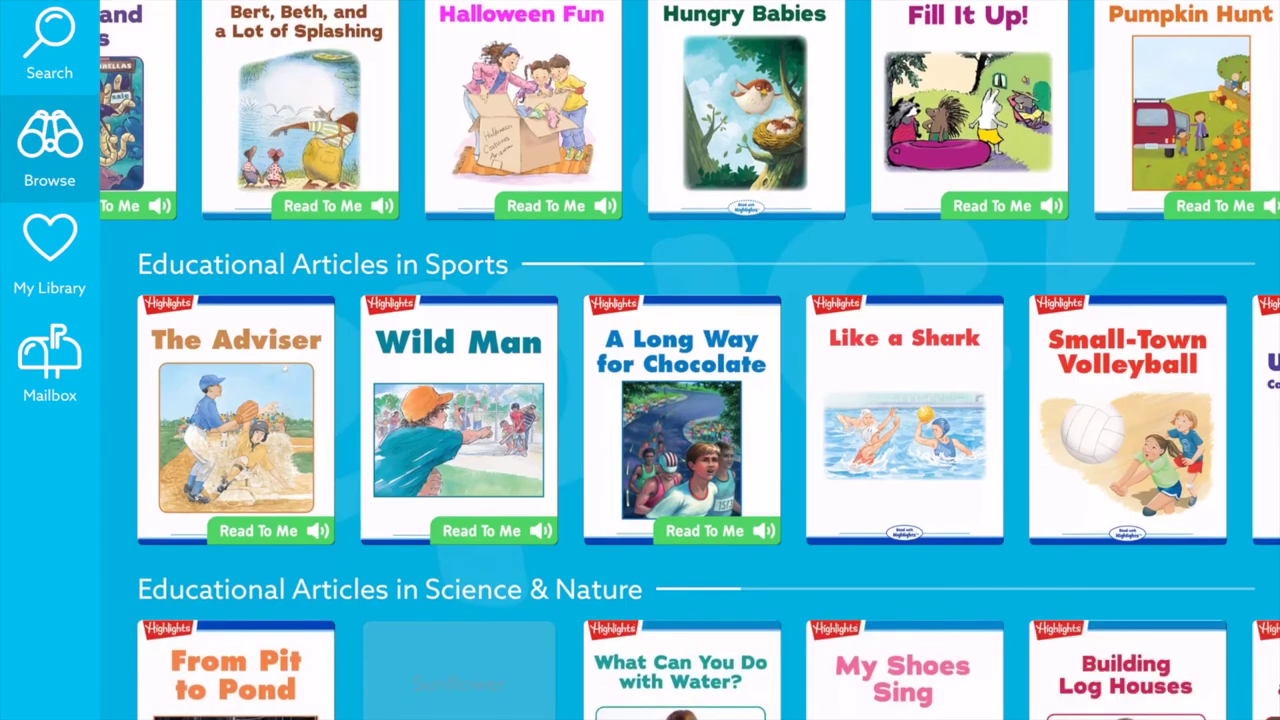
pyautogui.scroll(-10, 690, 400)
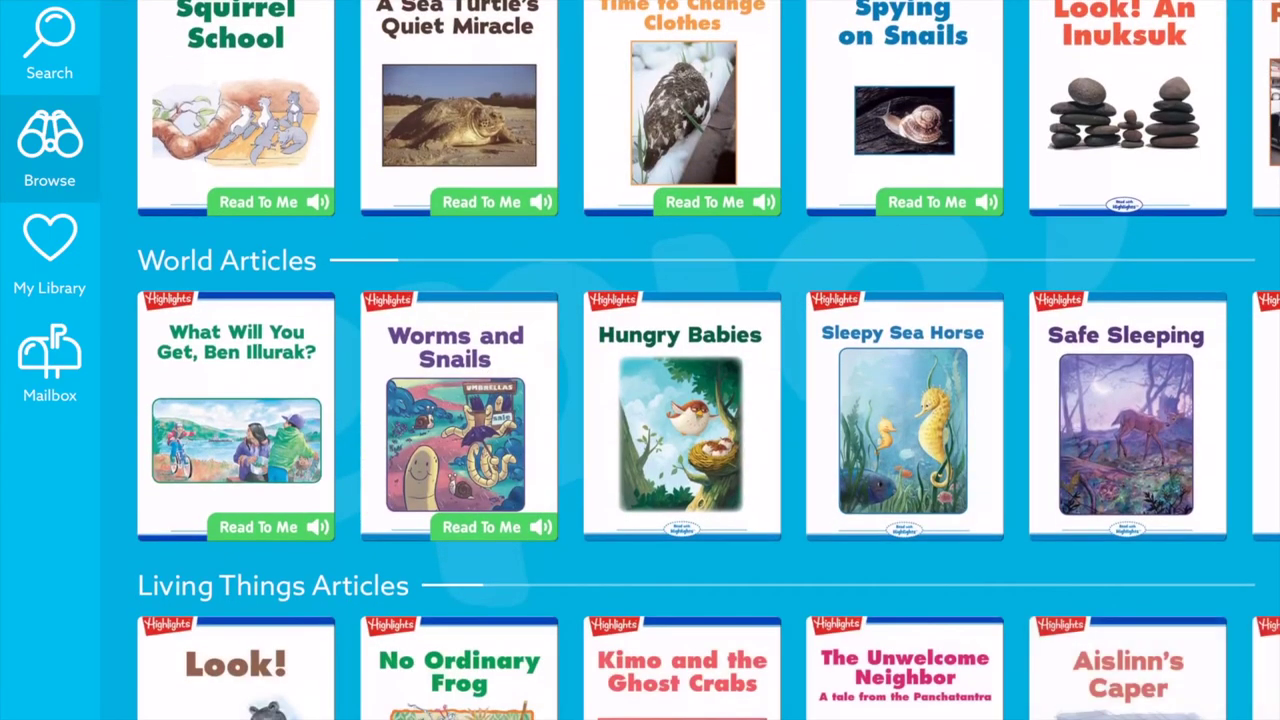
pyautogui.scroll(-4, 690, 400)
pyautogui.click(681, 343)
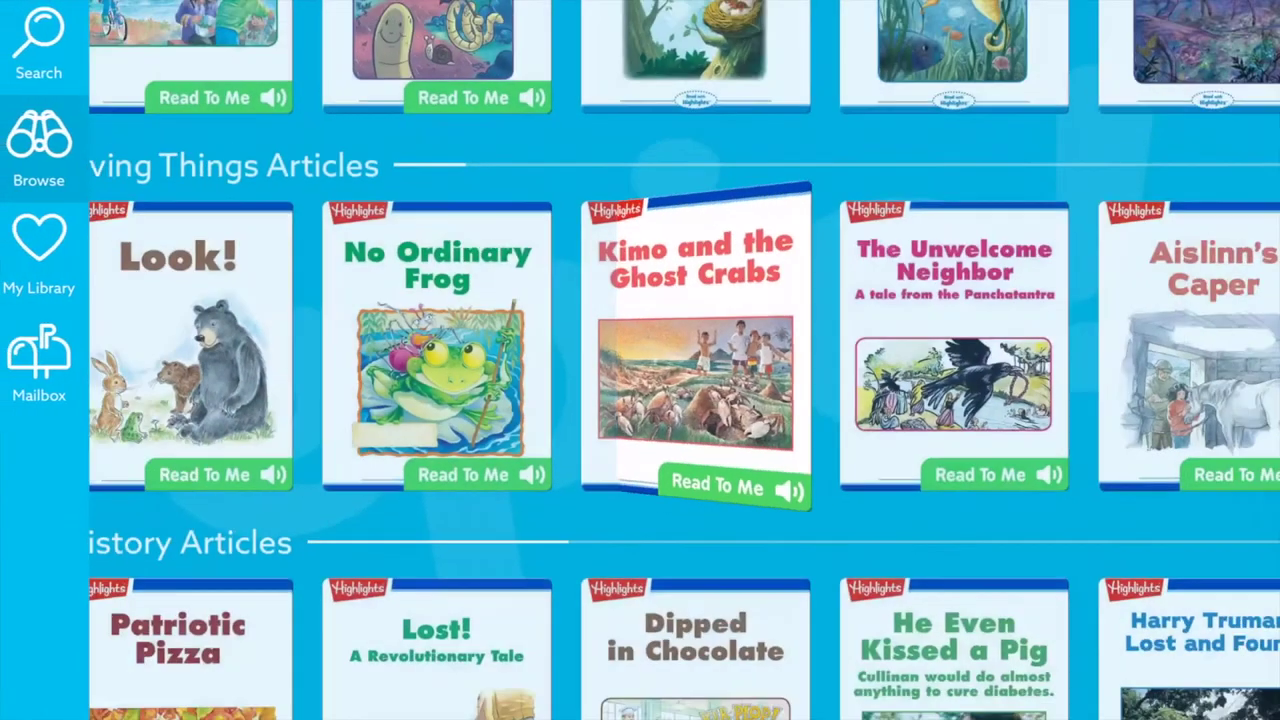
# - Switch the browsing category to New On Epic! and look through the recently added books and the weekly additions
pyautogui.scroll(8, 690, 360)
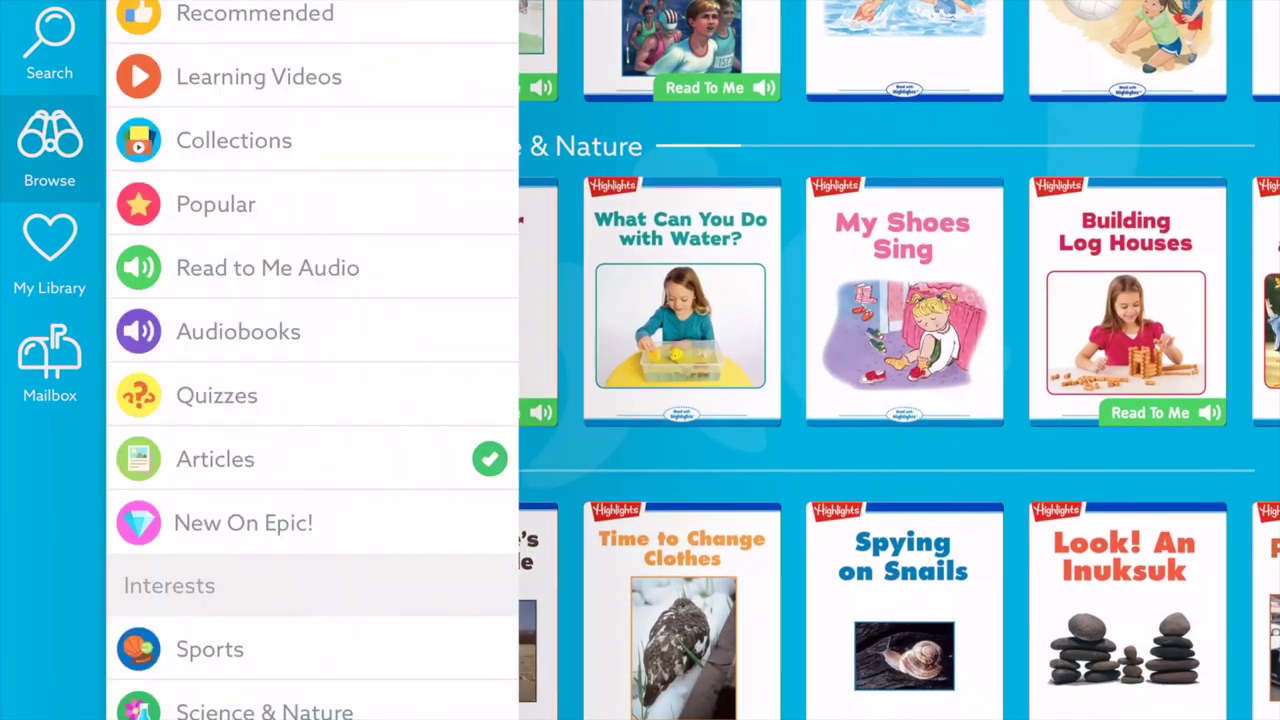
pyautogui.click(682, 300)
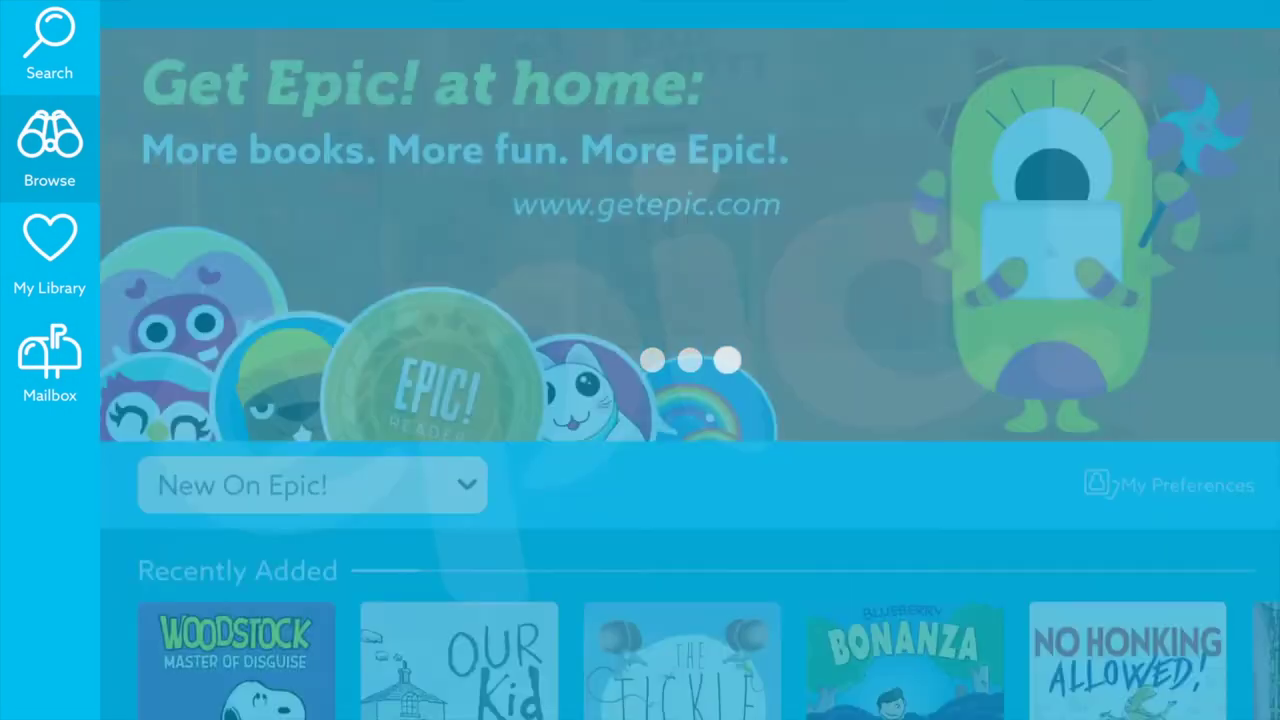
pyautogui.scroll(-2, 690, 360)
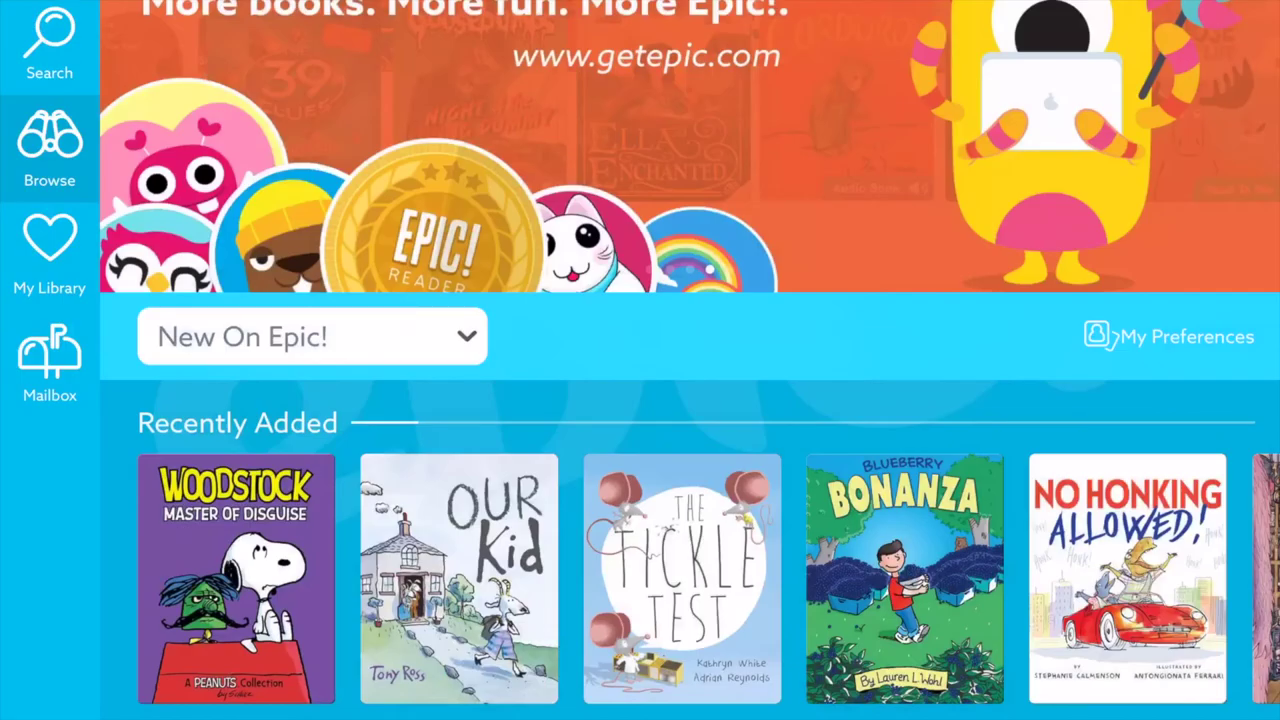
pyautogui.scroll(-15, 690, 400)
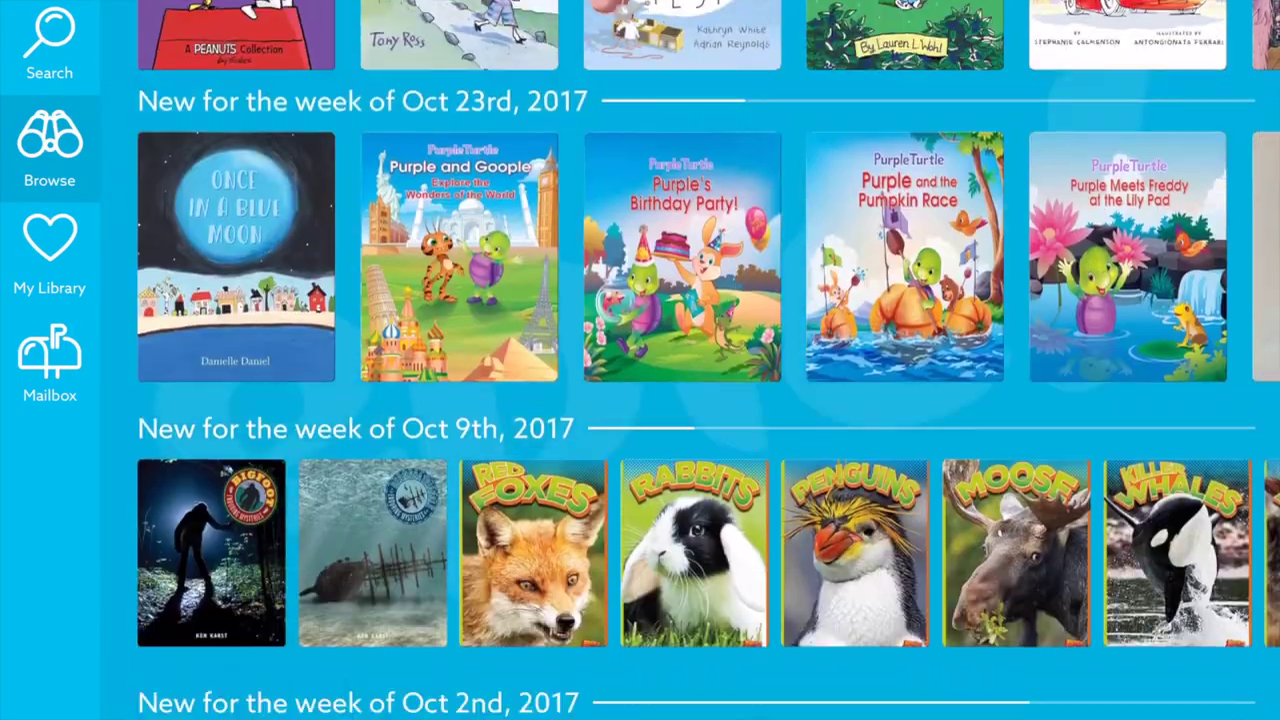
pyautogui.scroll(-8, 690, 400)
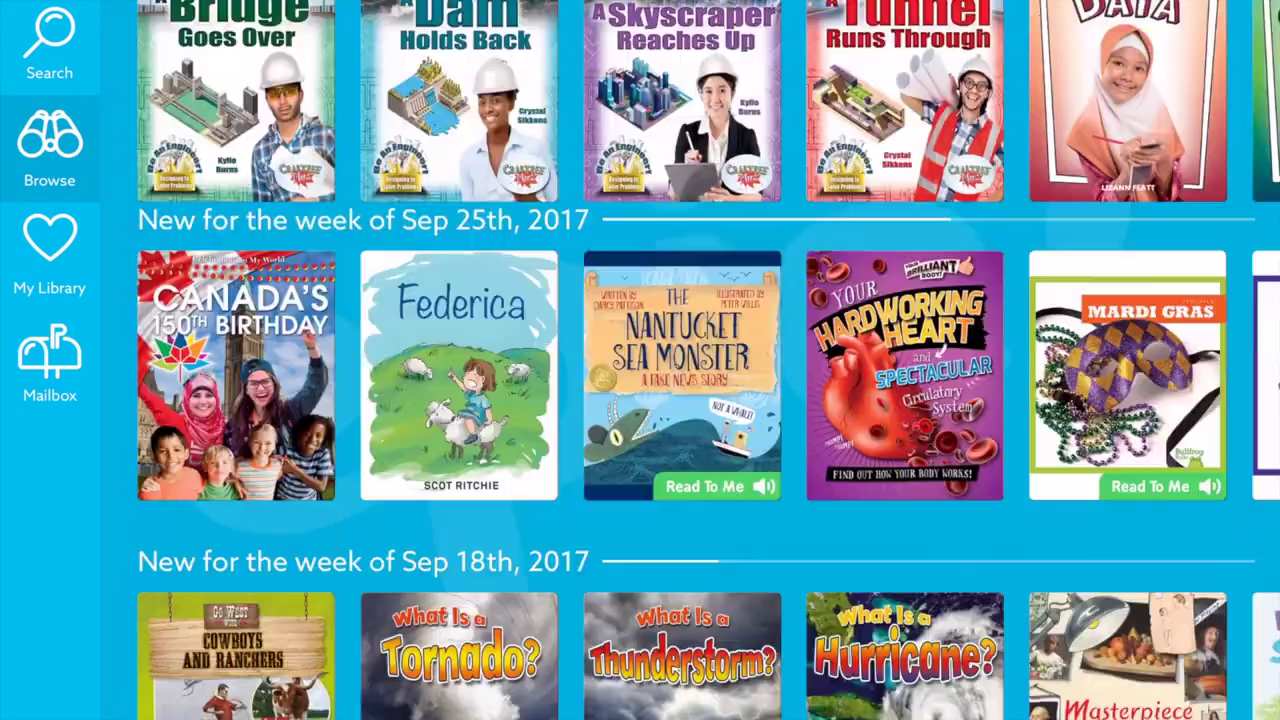
pyautogui.scroll(20, 690, 400)
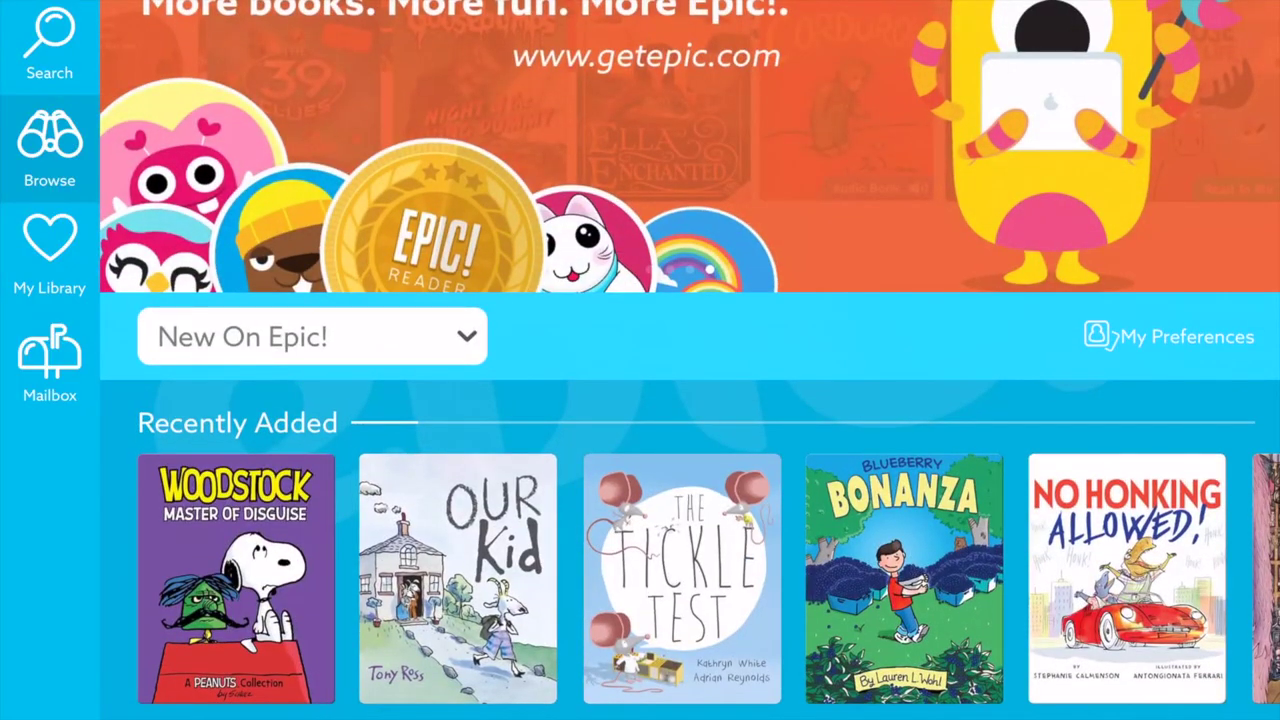
# - Go to the search page, look through the content types from All to Quizzes and bring up the Advanced Search options
pyautogui.click(49, 45)
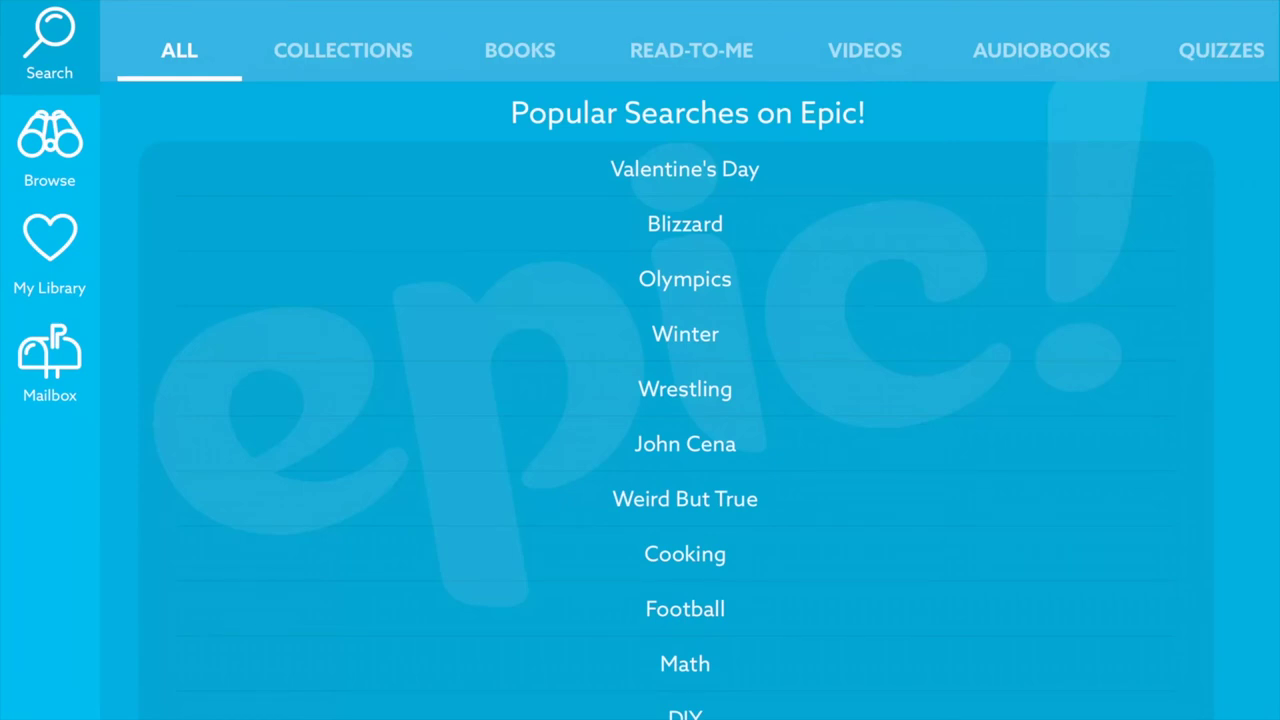
pyautogui.hscroll(1, 688, 50)
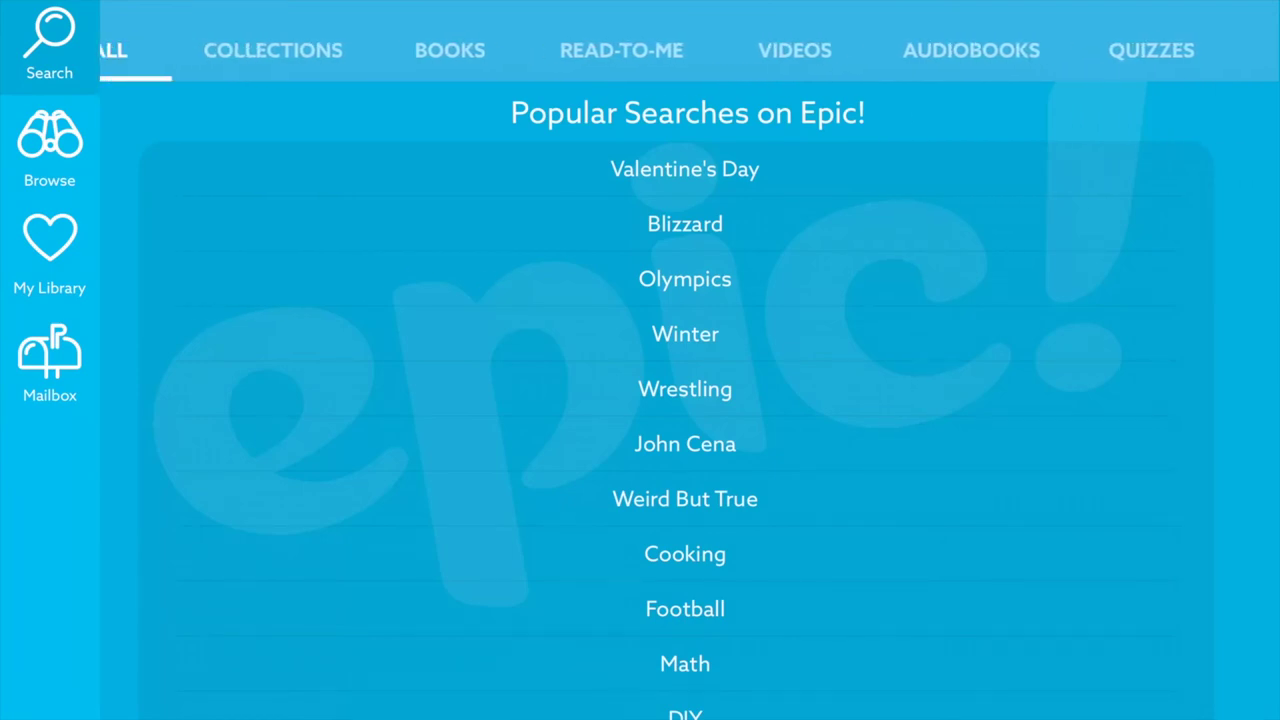
pyautogui.hscroll(-1, 688, 50)
pyautogui.hscroll(-1, 688, 50)
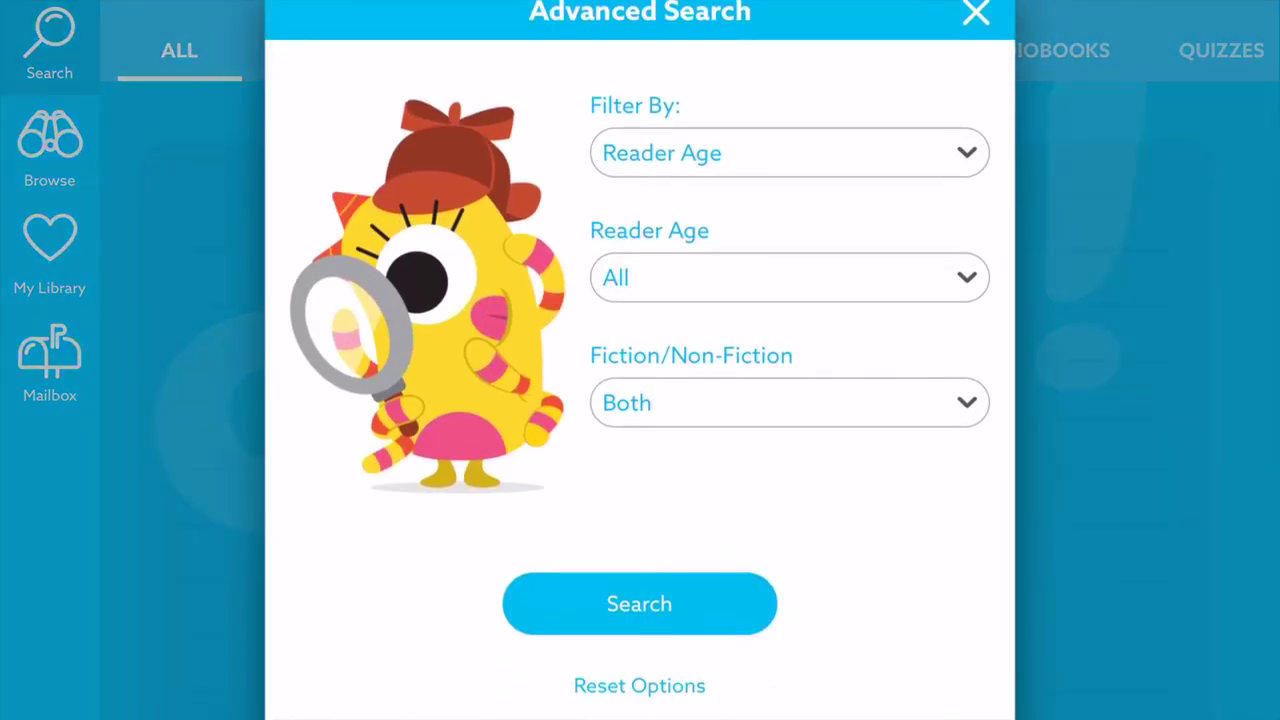
# - Filter the search by AR Level 2.1 - 3.0 and run a search for "hors"
pyautogui.click(789, 152)
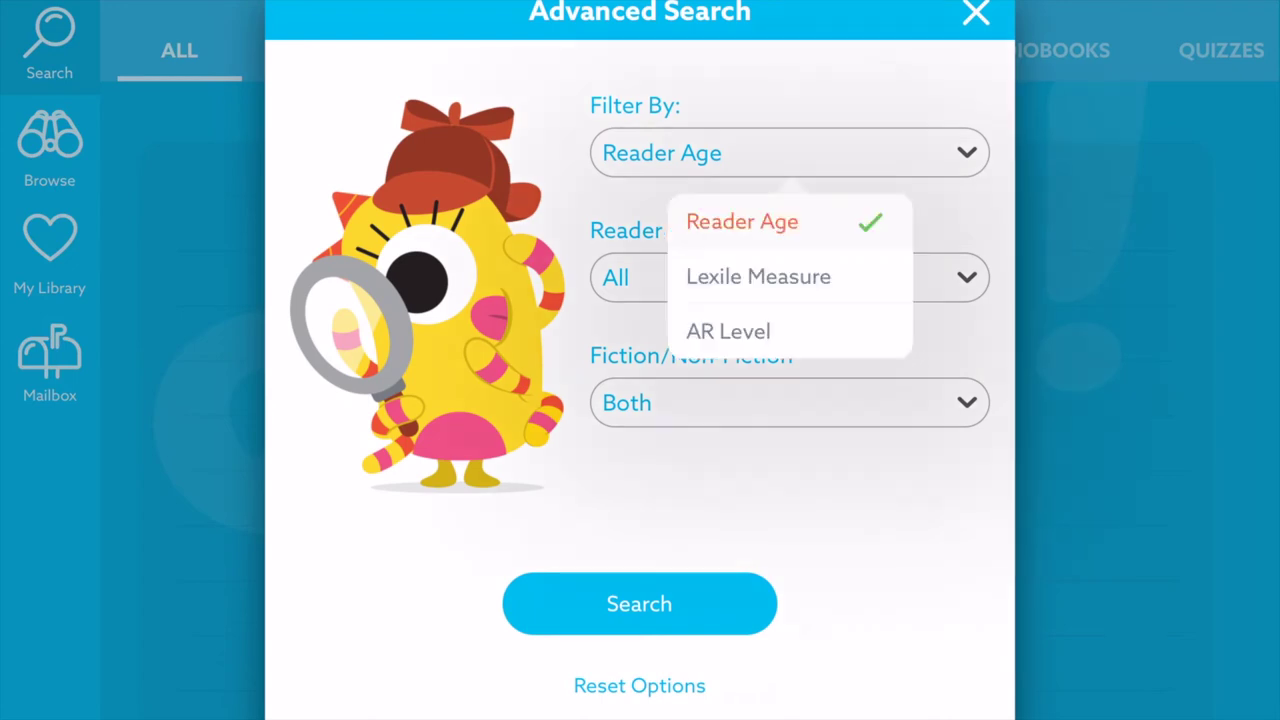
pyautogui.click(728, 331)
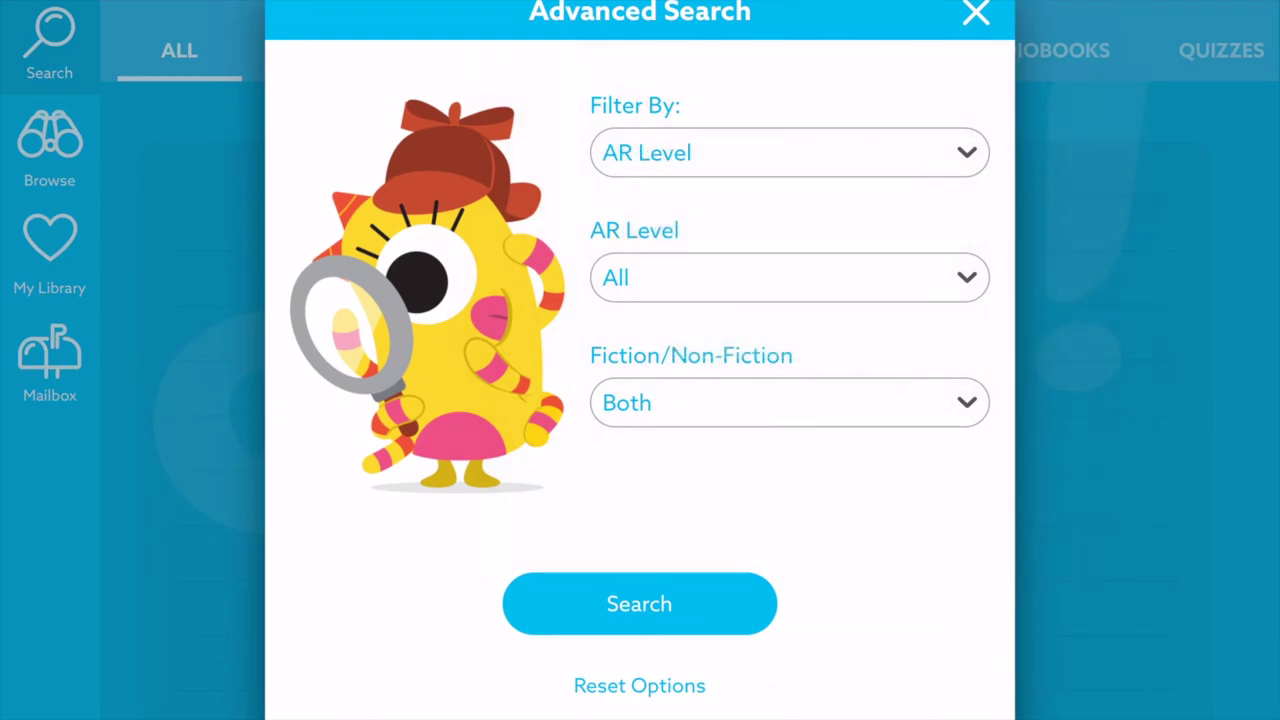
pyautogui.click(790, 277)
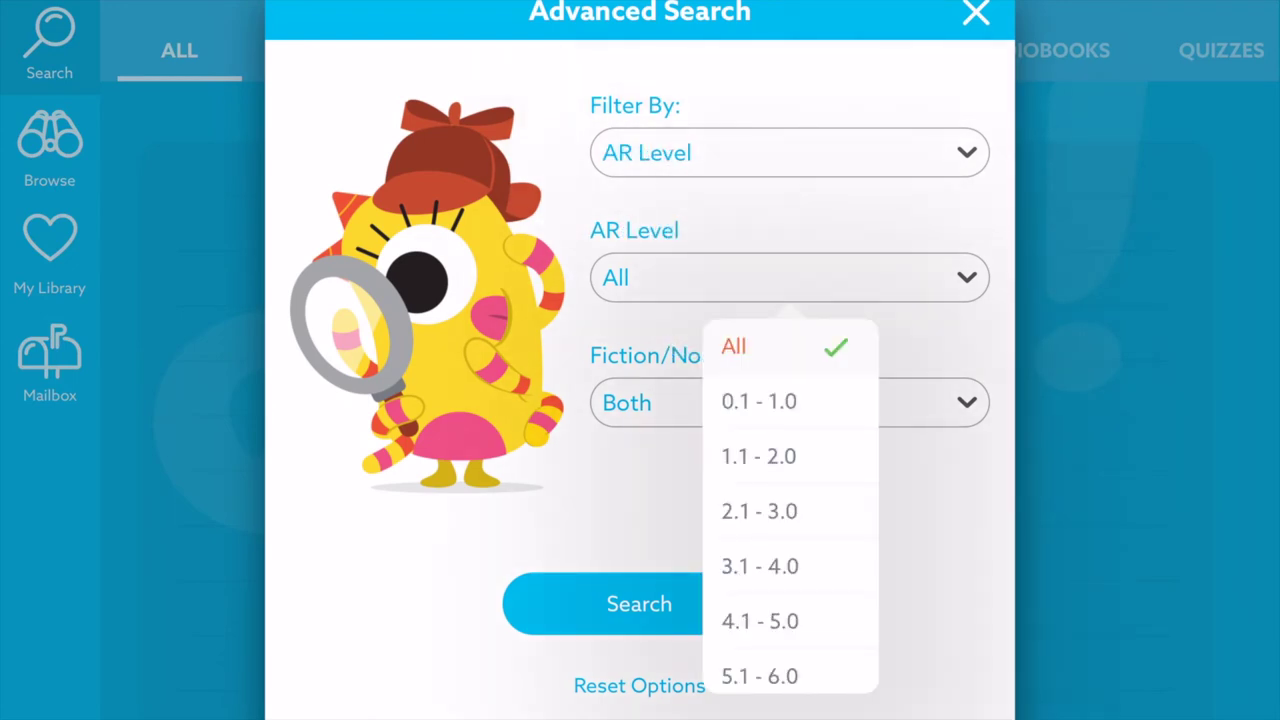
pyautogui.click(790, 511)
pyautogui.click(639, 604)
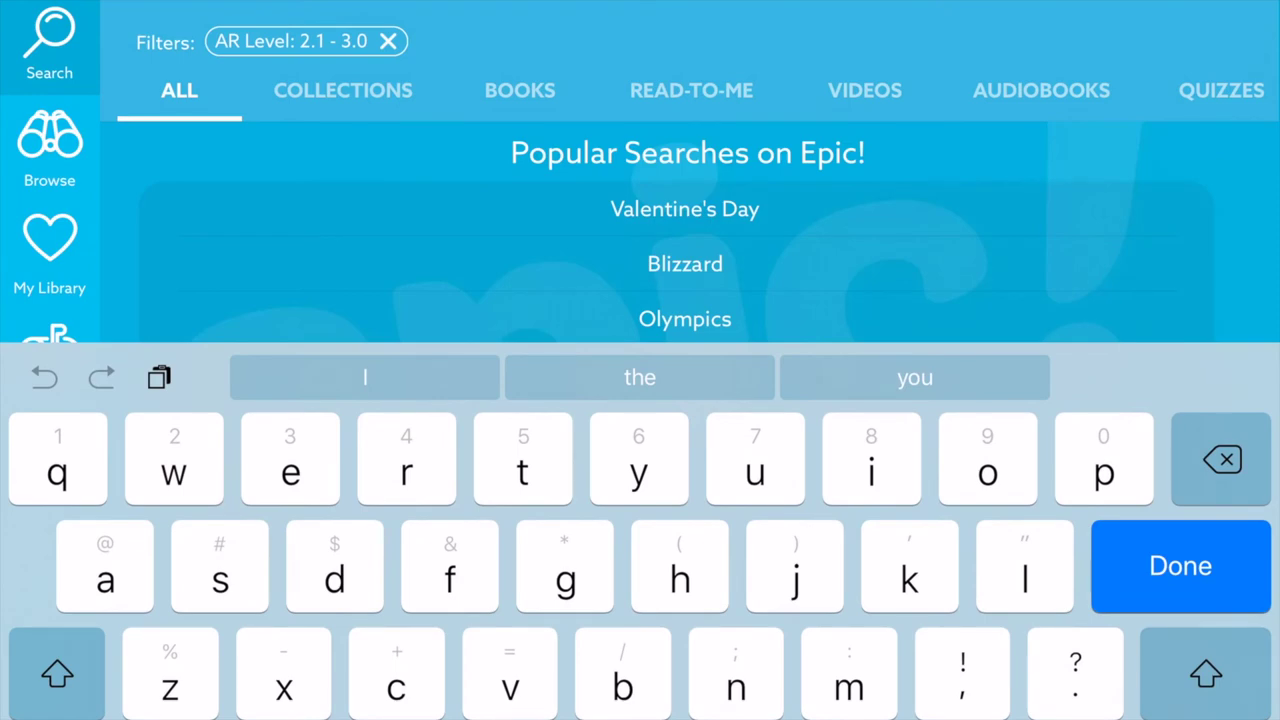
pyautogui.write('hors')
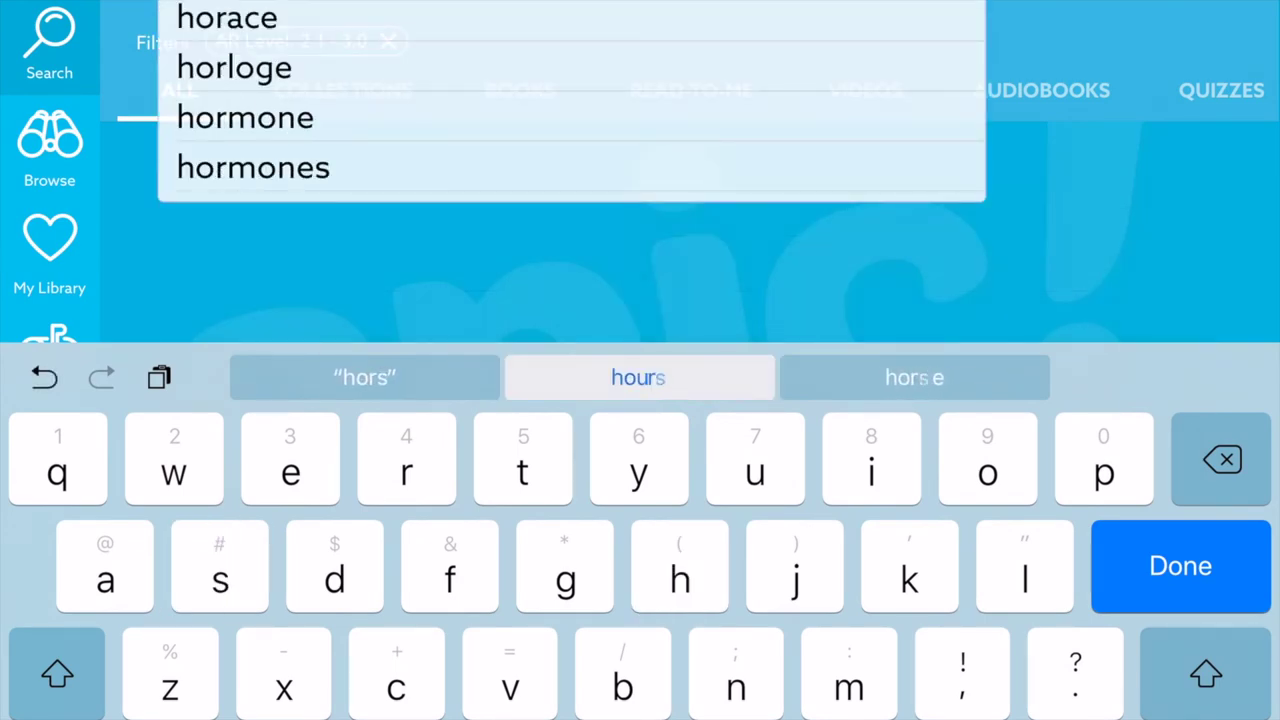
pyautogui.press('Return')
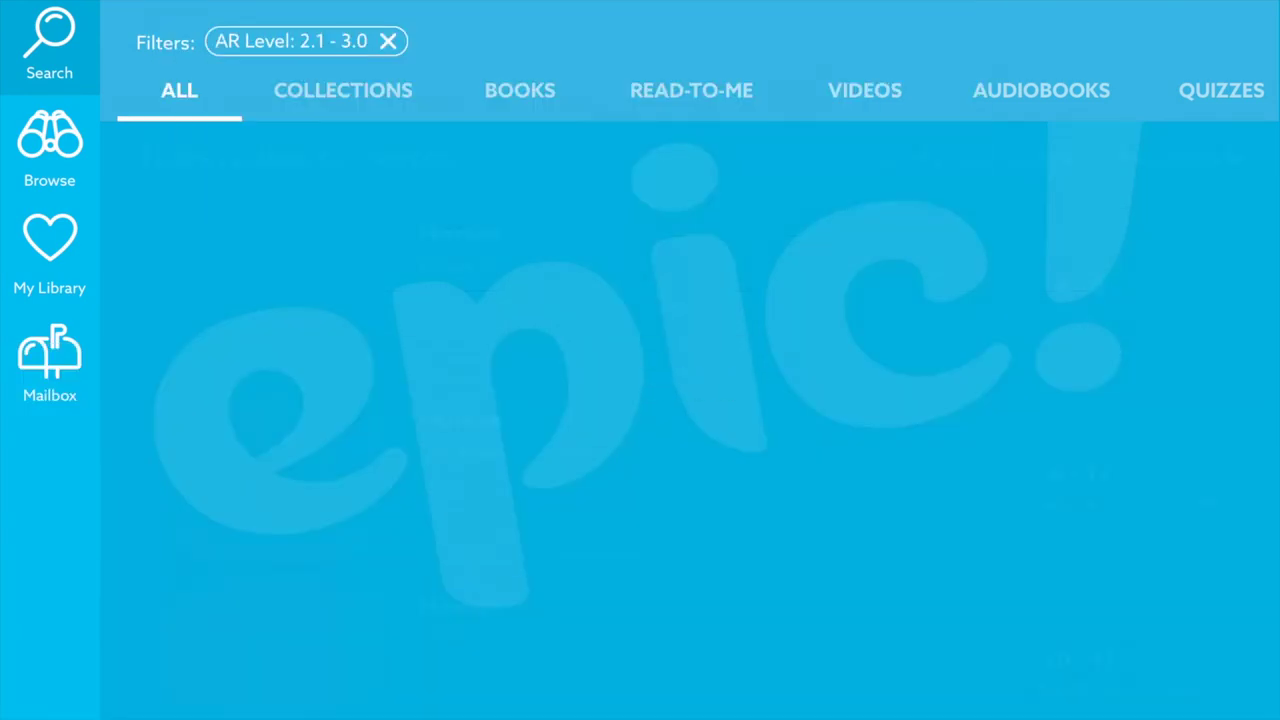